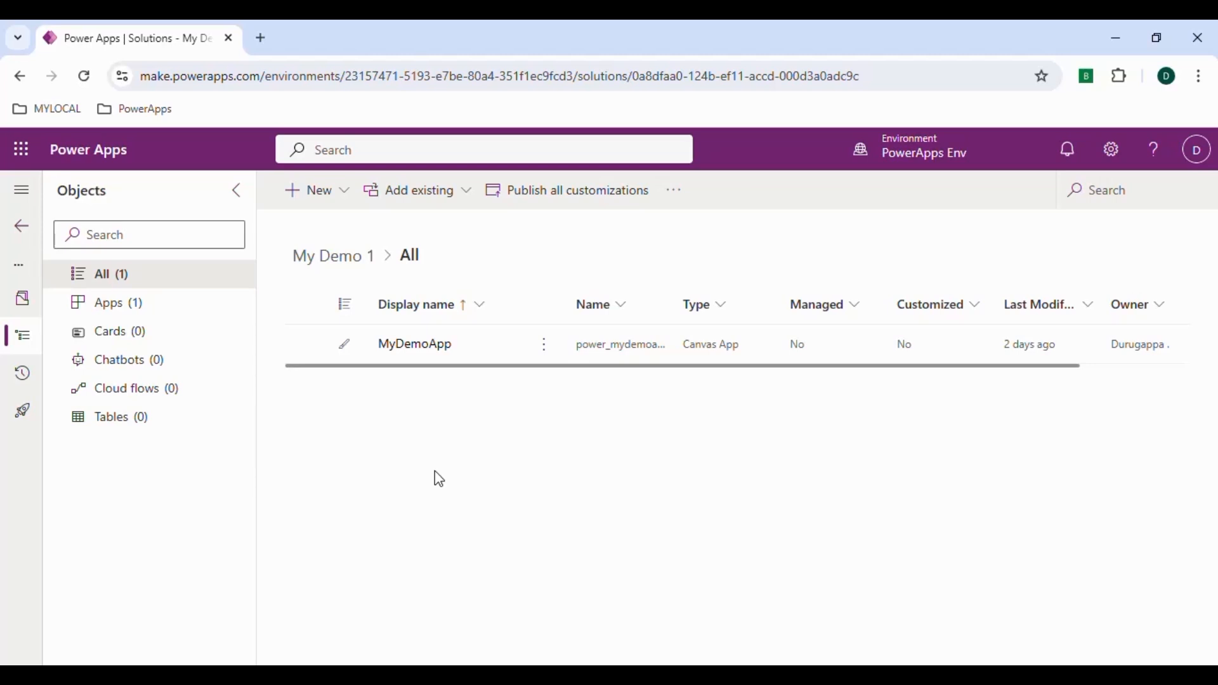
# Step: Open MyDemoApp from the My Demo 1 solution for editing in a new browser tab
pyautogui.click(547, 356)
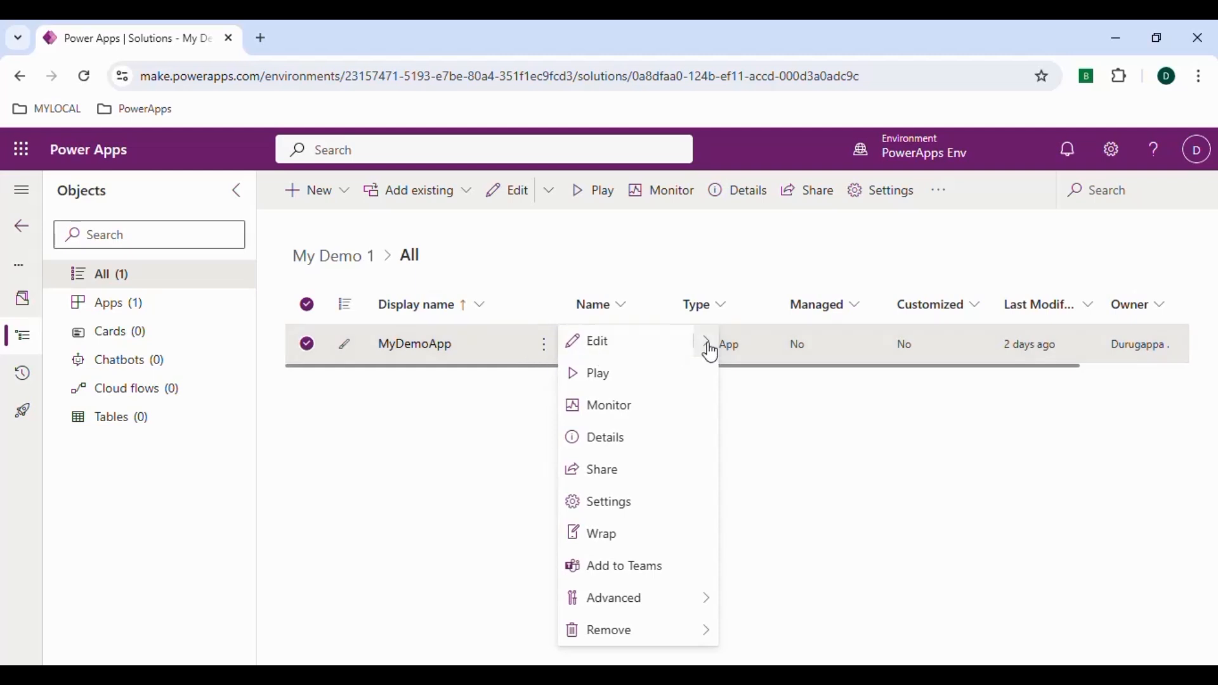
pyautogui.moveTo(706, 346)
pyautogui.click(765, 380)
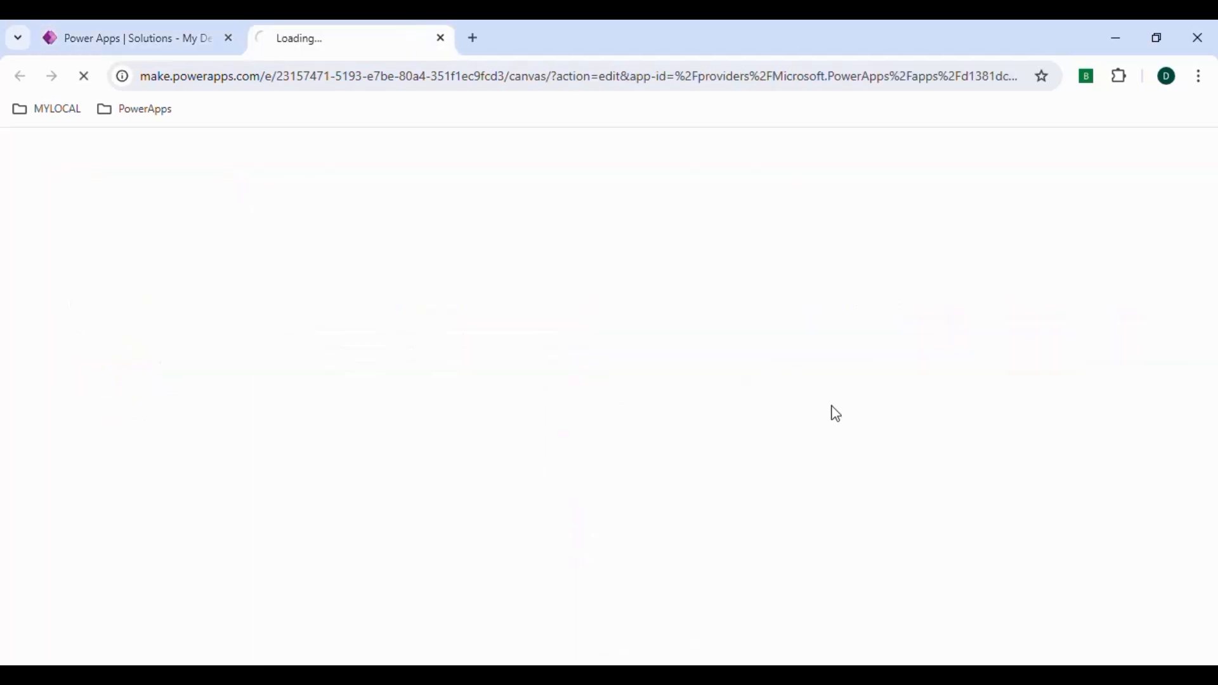
pyautogui.click(802, 520)
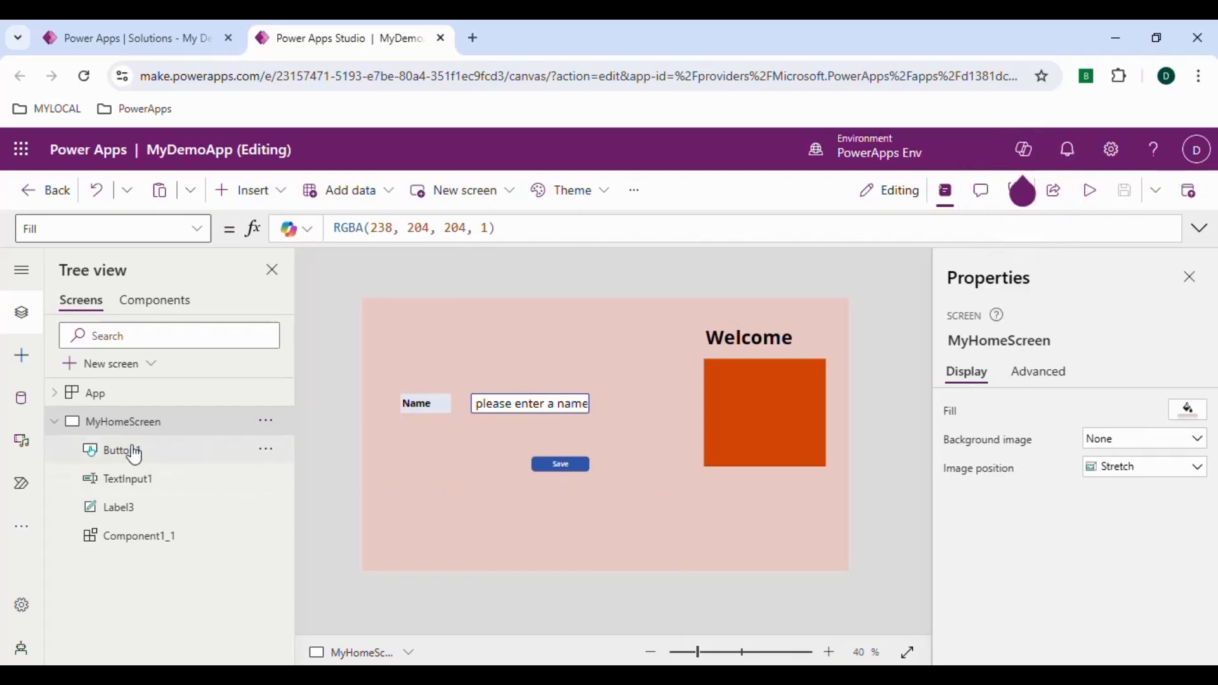
# Step: Collapse MyHomeScreen in the screen tree and add a new blank screen to the app
pyautogui.click(56, 430)
pyautogui.click(55, 423)
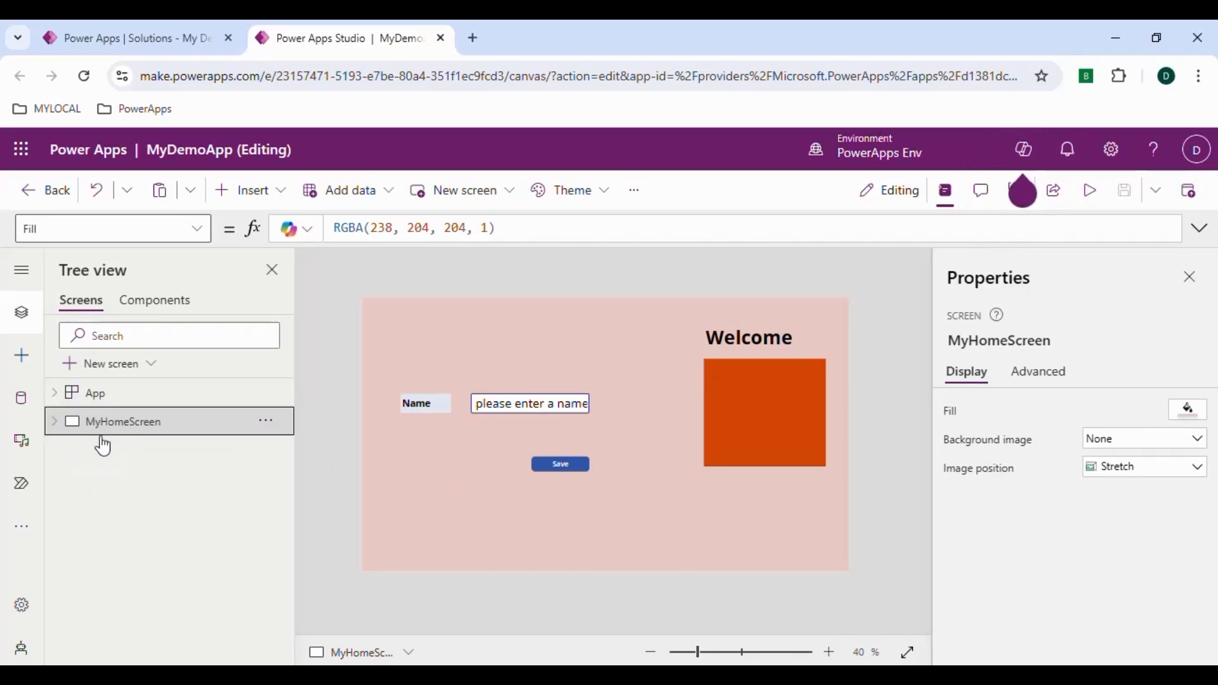
pyautogui.click(153, 368)
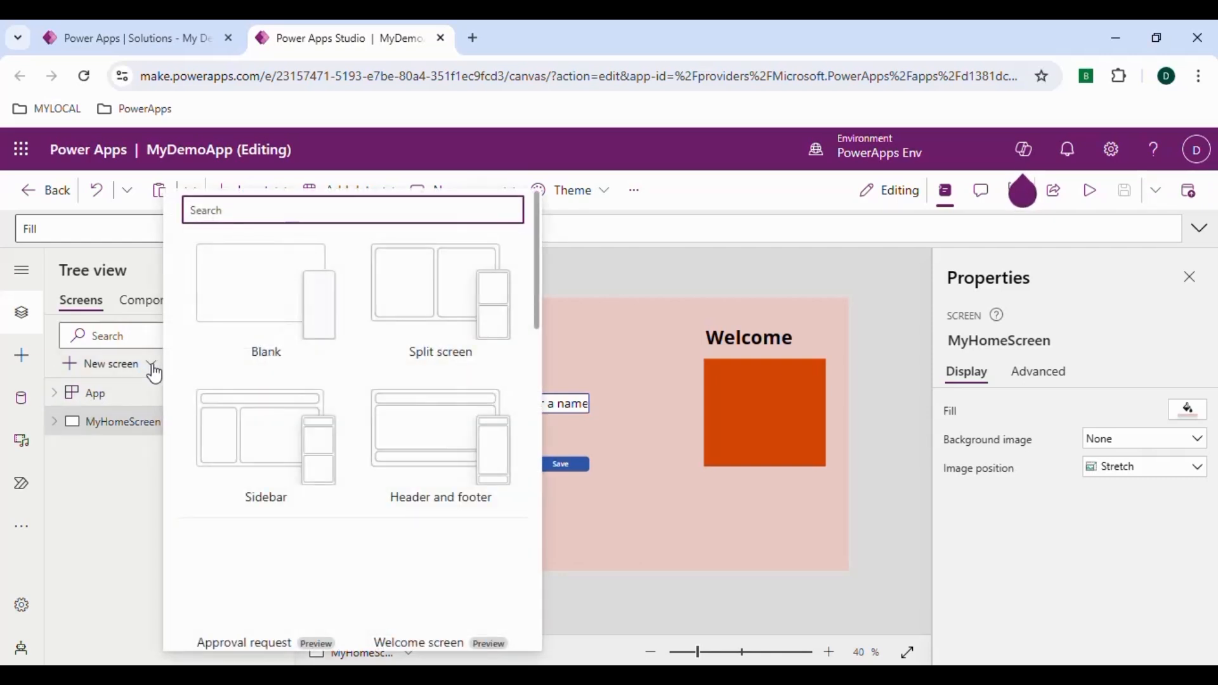
pyautogui.click(268, 304)
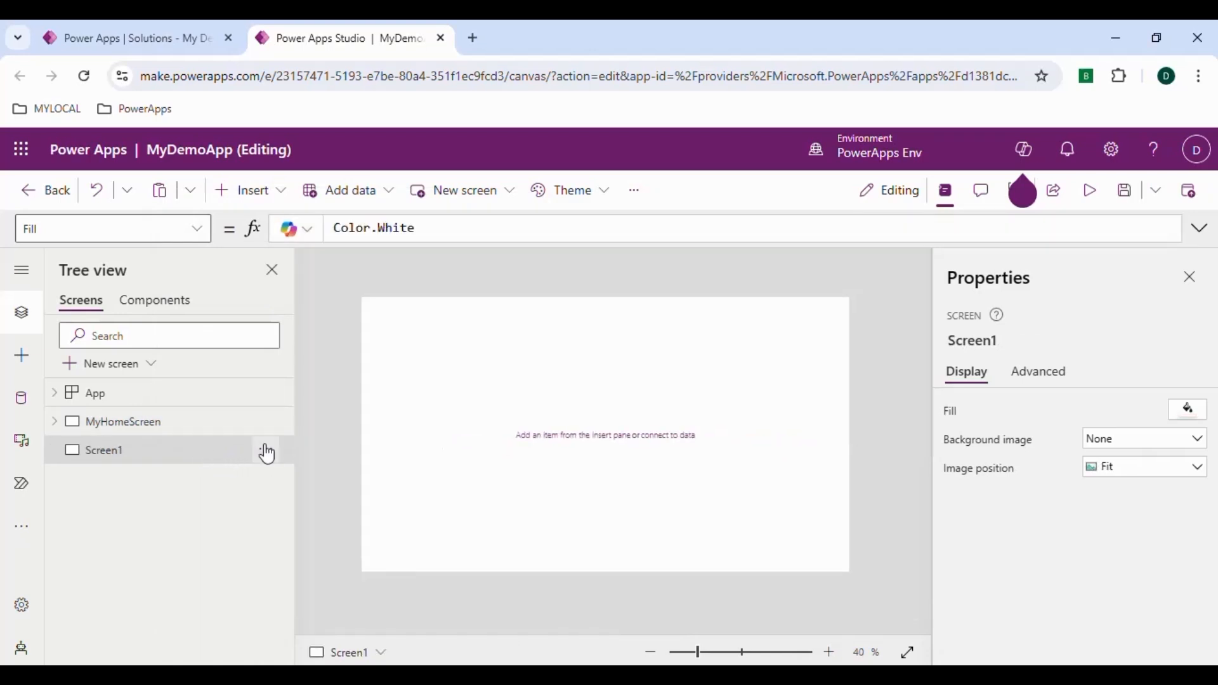
# Step: Rename the new blank screen to Home
pyautogui.click(277, 457)
pyautogui.moveTo(326, 266)
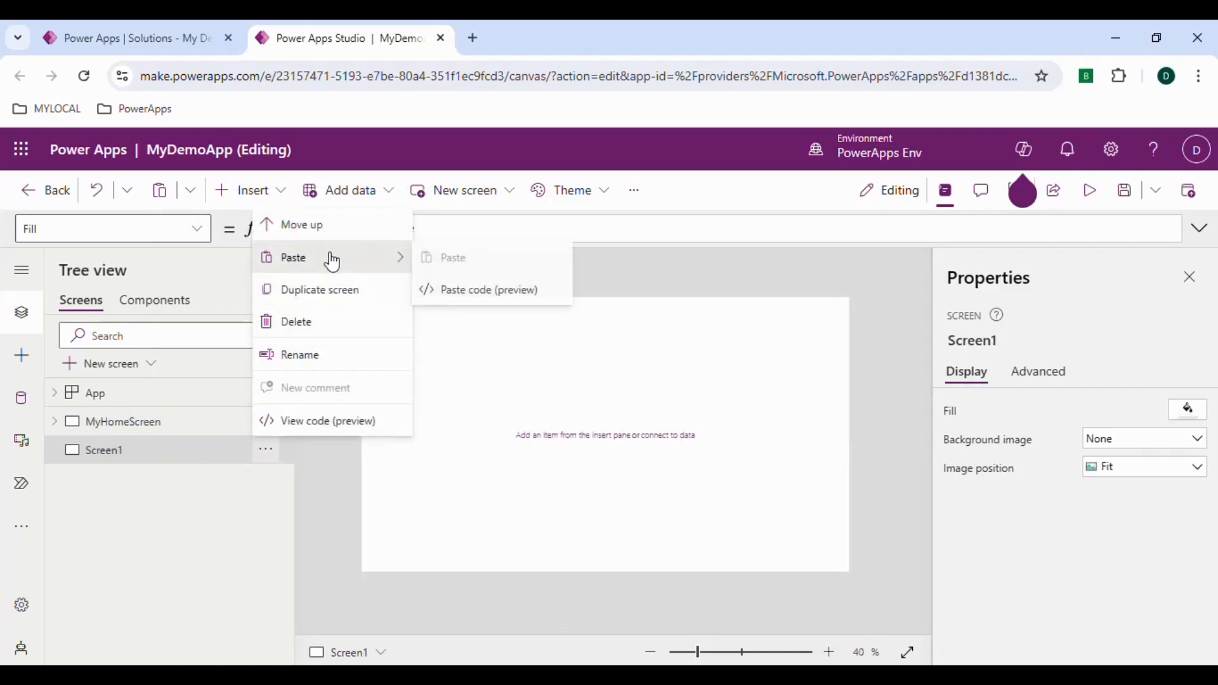
pyautogui.click(338, 365)
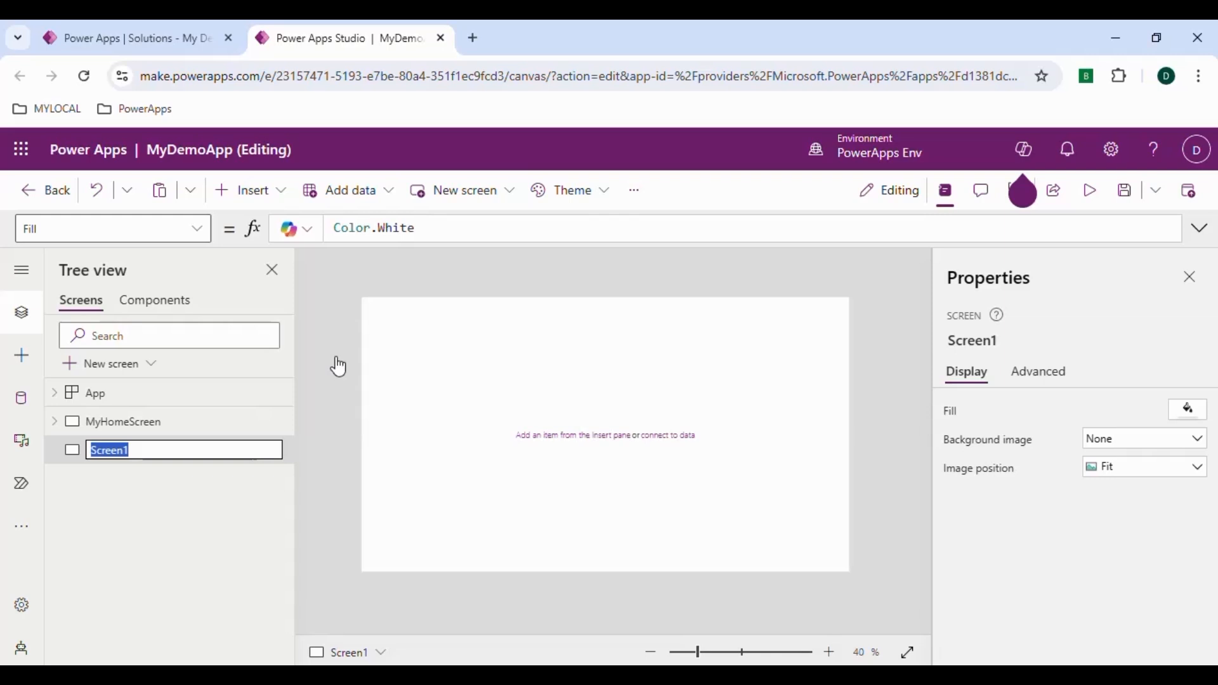
pyautogui.write('N')
pyautogui.write('ome')
pyautogui.press('Return')
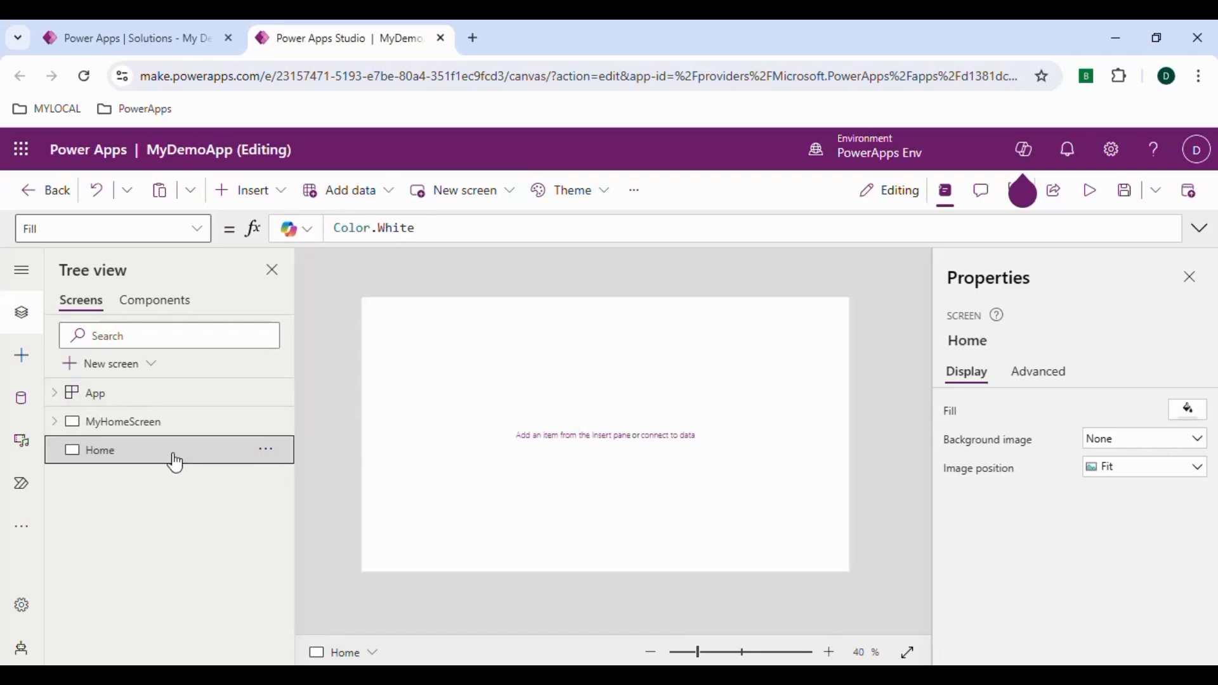
# Step: Place an enlarged text label in the upper-left area of the Home screen with the text "Name"
pyautogui.click(26, 359)
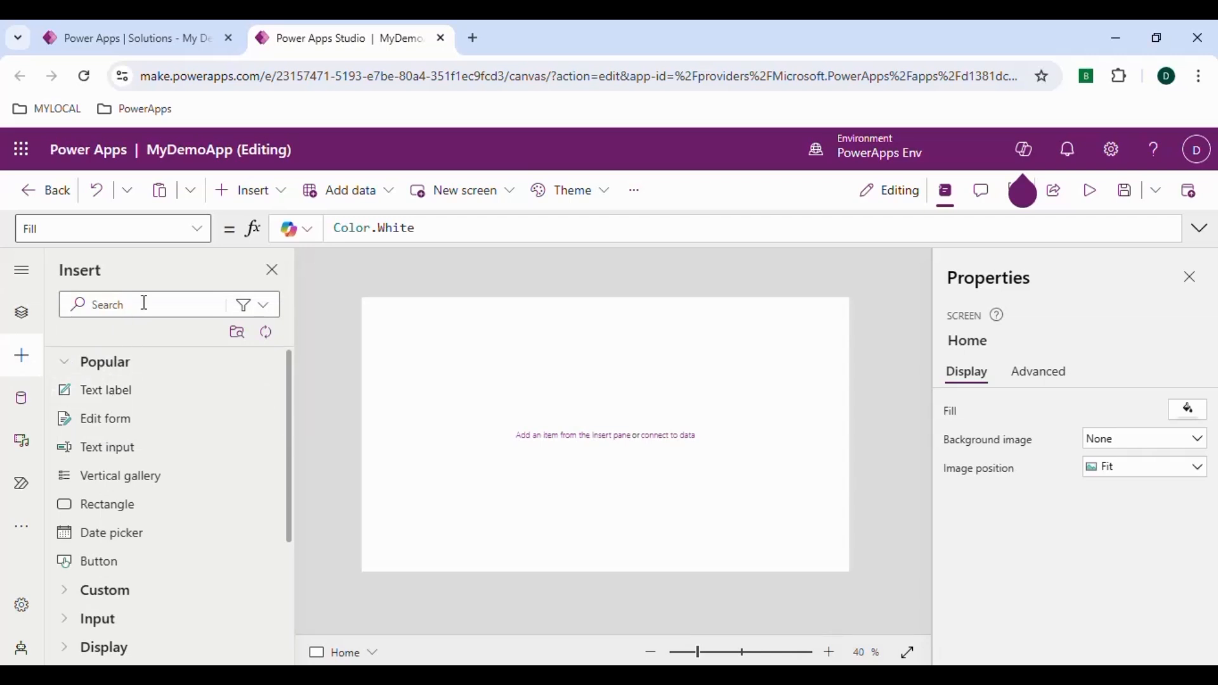
pyautogui.click(129, 400)
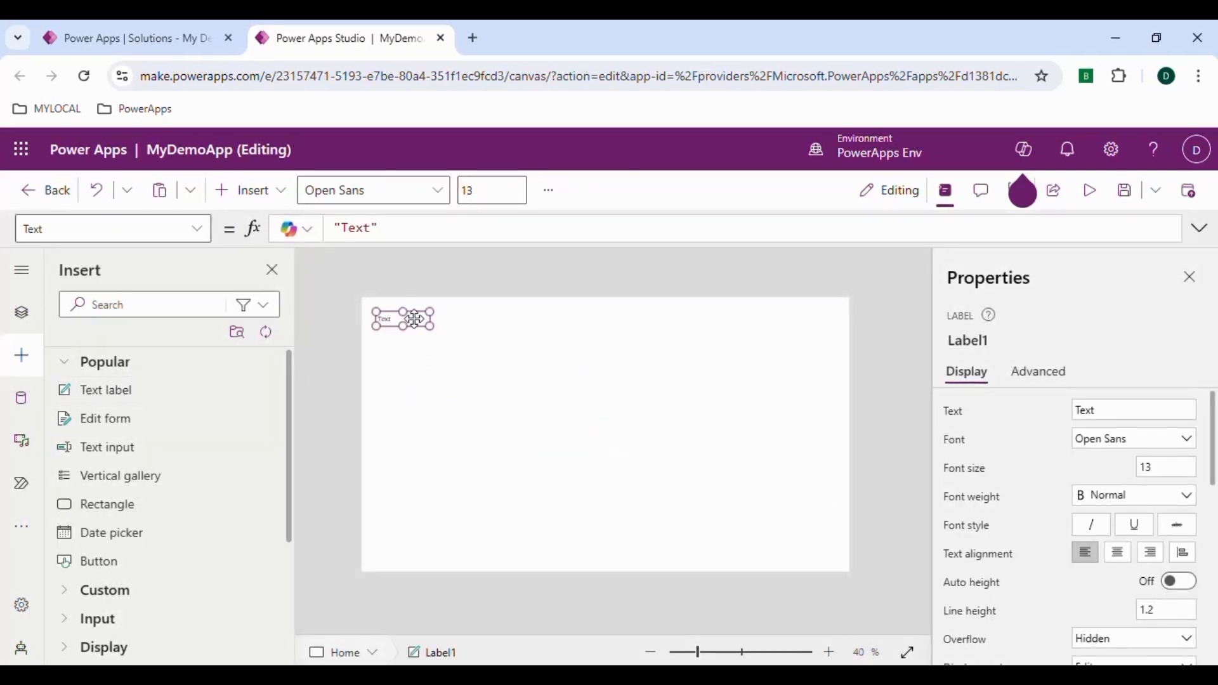
pyautogui.moveTo(415, 319); pyautogui.dragTo(529, 411)
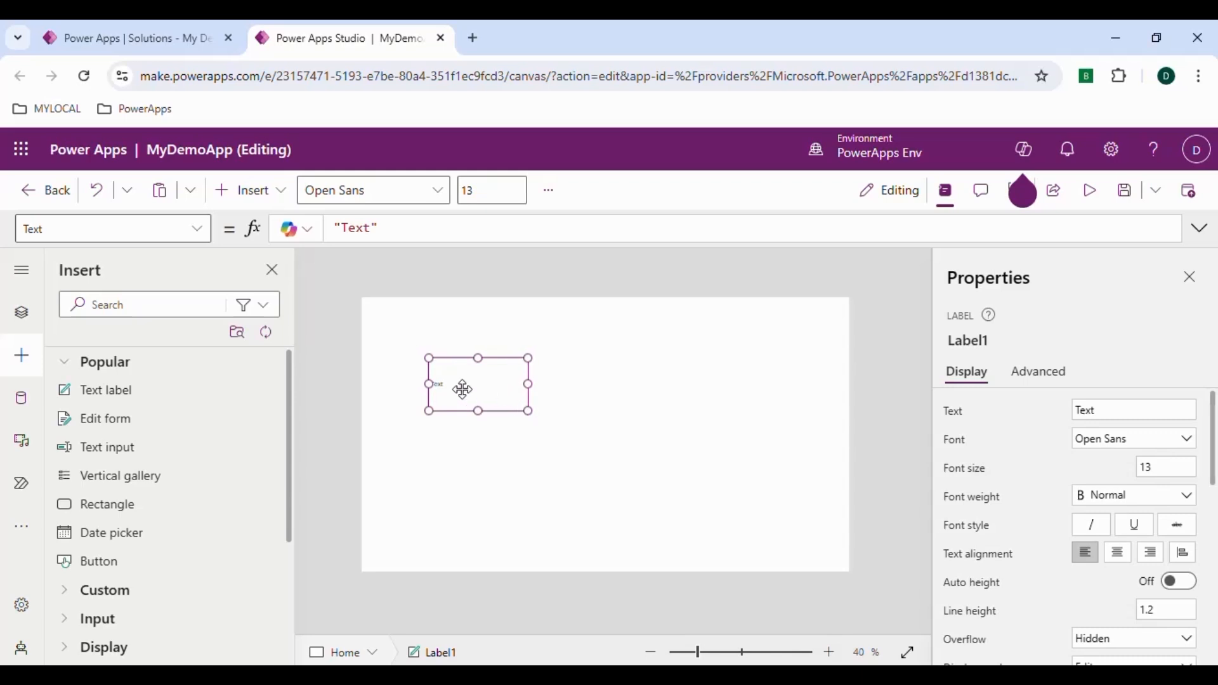
pyautogui.click(1119, 404)
pyautogui.moveTo(1119, 404); pyautogui.dragTo(1070, 414)
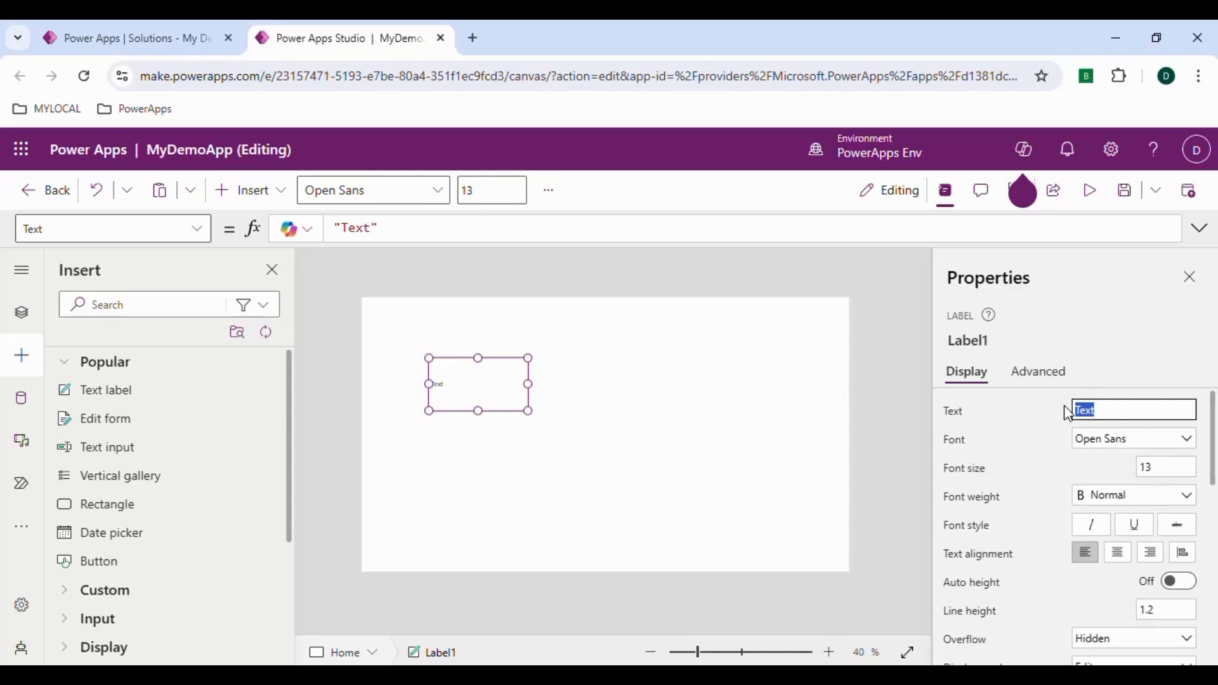
pyautogui.write('Name')
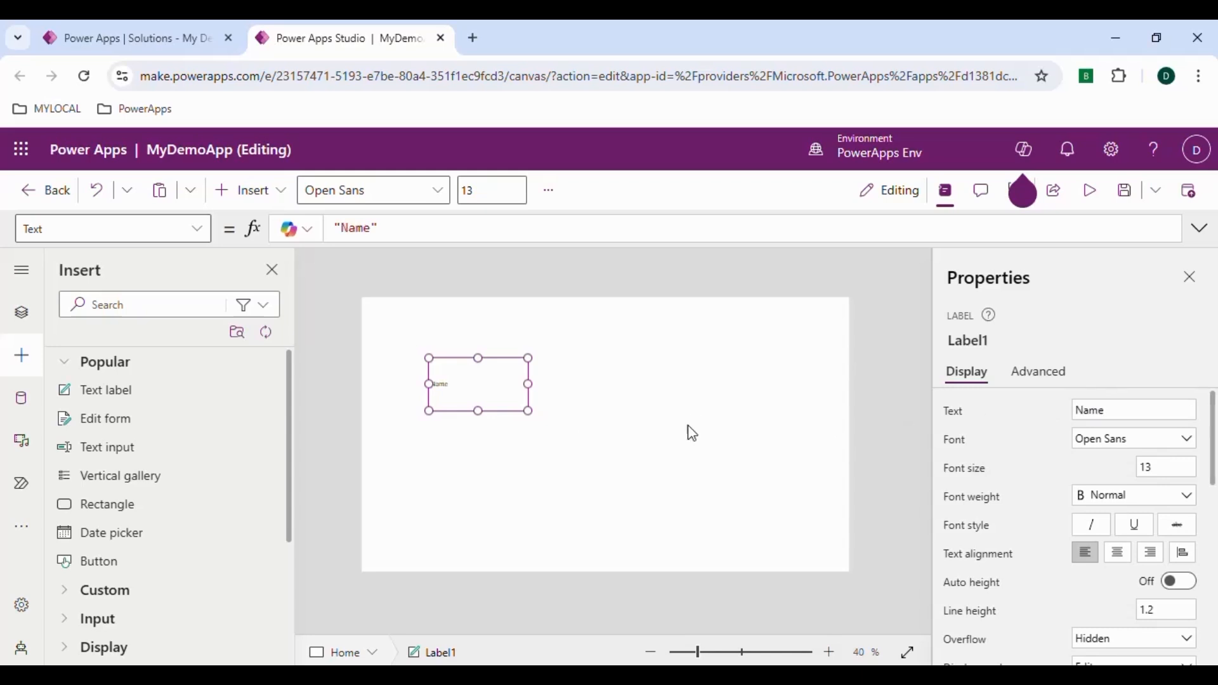
# Step: Format the Name label with font size 25 and bold weight, and shrink its box to fit the text
pyautogui.click(1172, 464)
pyautogui.write('5')
pyautogui.click(1042, 478)
pyautogui.click(1109, 505)
pyautogui.click(1089, 516)
pyautogui.moveTo(526, 408); pyautogui.dragTo(437, 369)
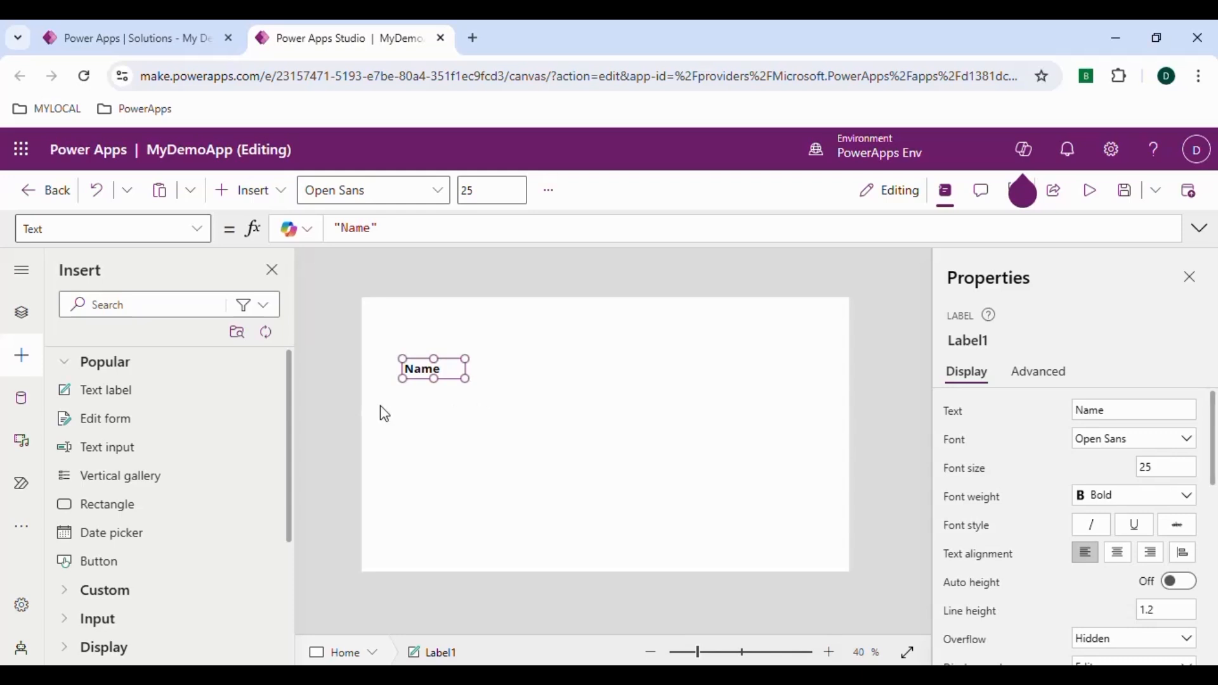
# Step: Duplicate the Name label by copying and pasting it, and align the copy directly beneath the original
pyautogui.click(441, 380)
pyautogui.click(442, 368)
pyautogui.rightClick(441, 368)
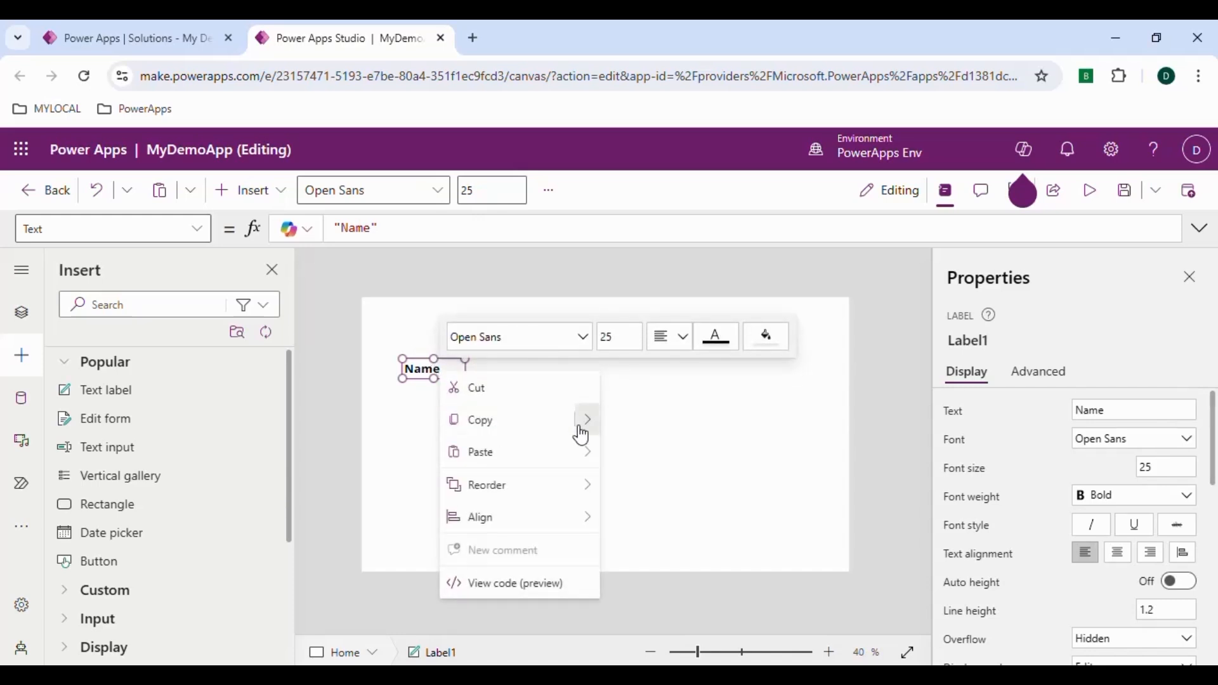
pyautogui.moveTo(584, 422)
pyautogui.click(642, 429)
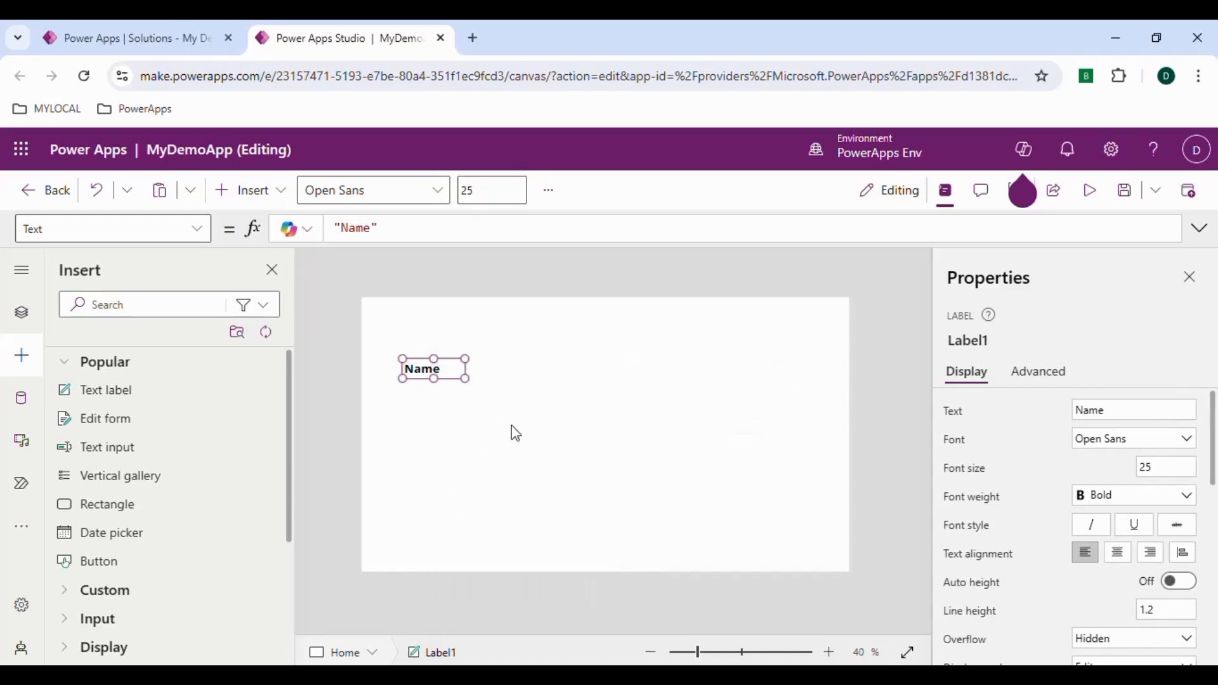
pyautogui.rightClick(409, 429)
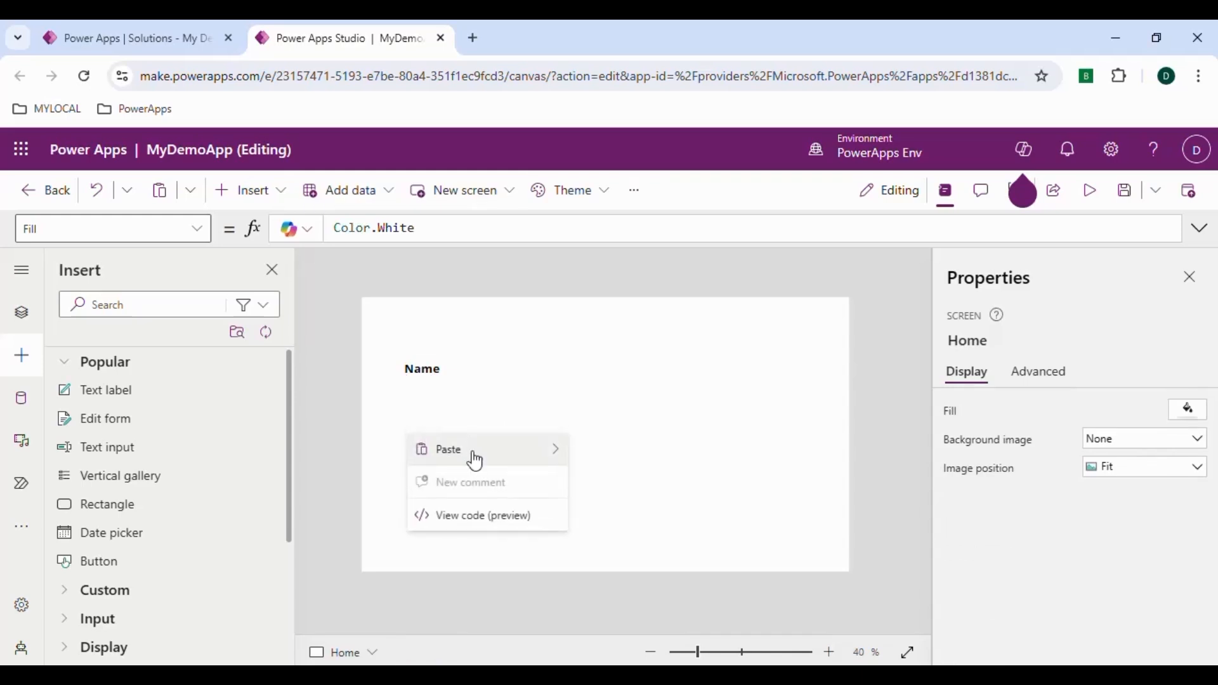
pyautogui.moveTo(486, 461)
pyautogui.click(608, 452)
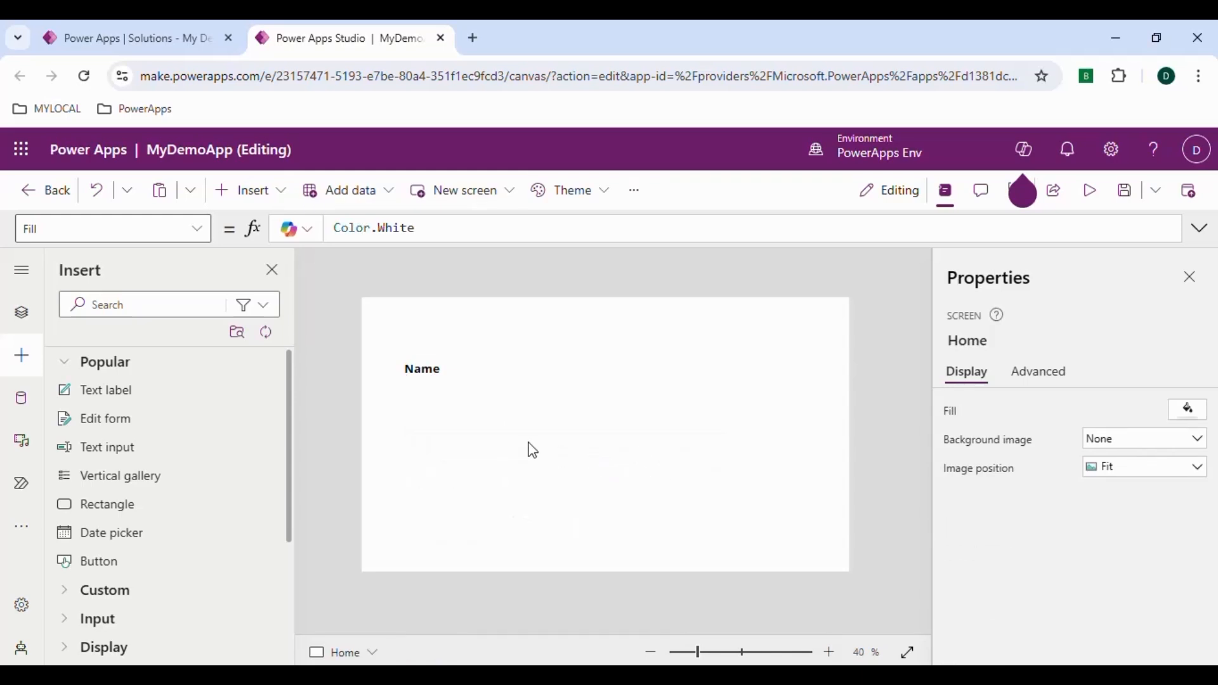
pyautogui.moveTo(453, 370); pyautogui.dragTo(446, 390)
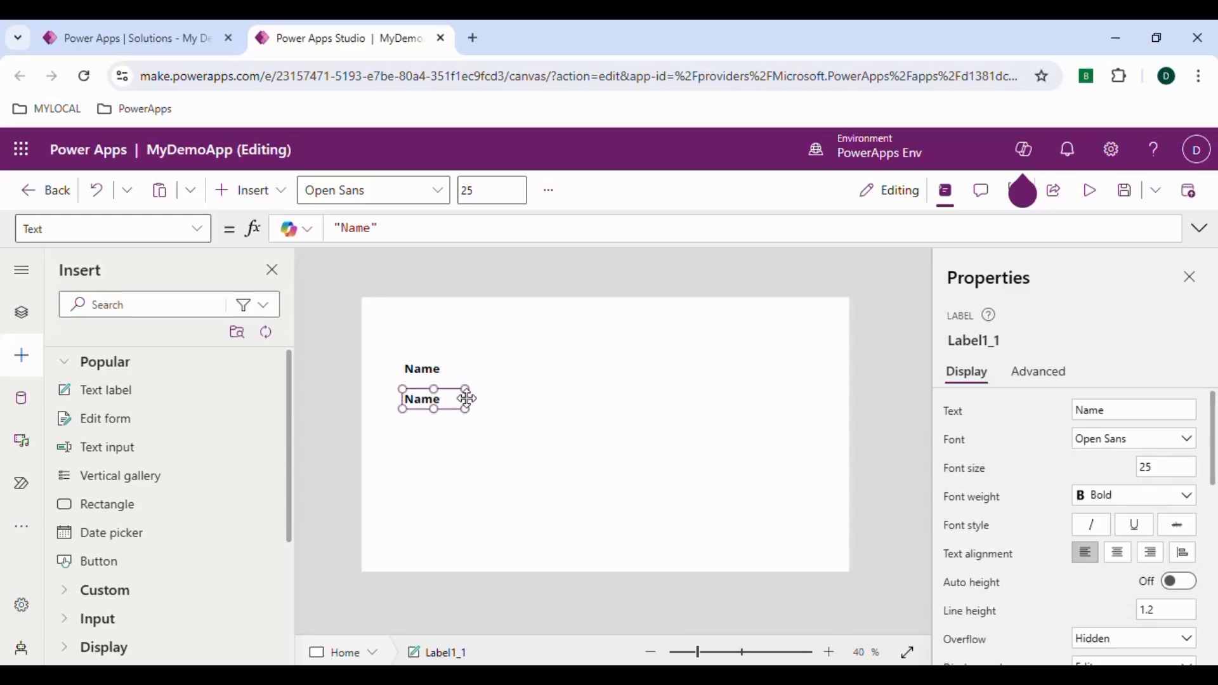
# Step: Change the text of the lower label to "Gender"
pyautogui.click(1125, 410)
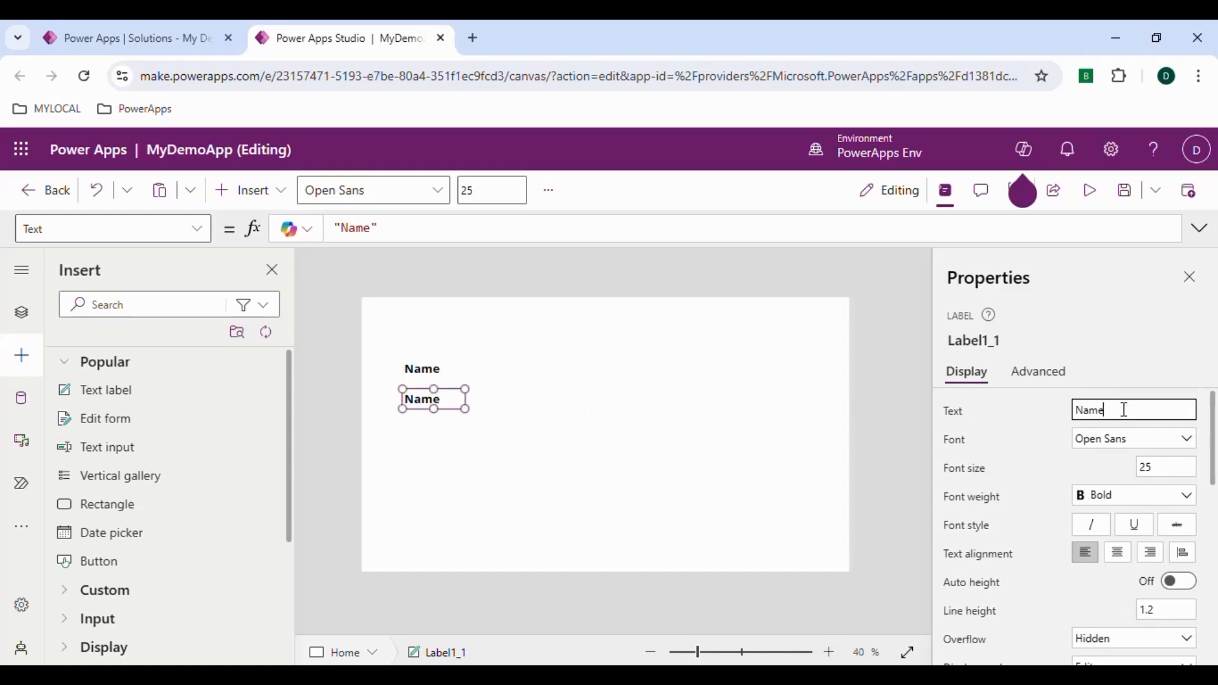
pyautogui.press('BackSpace')
pyautogui.press('BackSpace')
pyautogui.press('BackSpace')
pyautogui.write('Gender')
pyautogui.click(1109, 361)
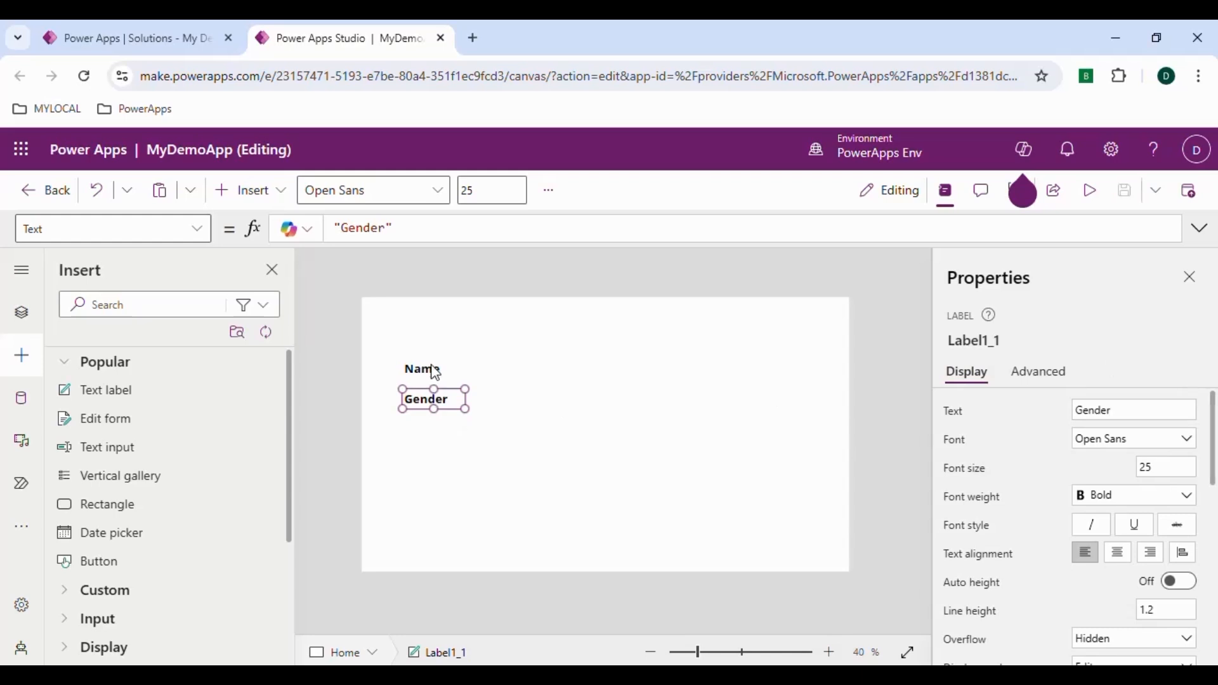
pyautogui.click(435, 373)
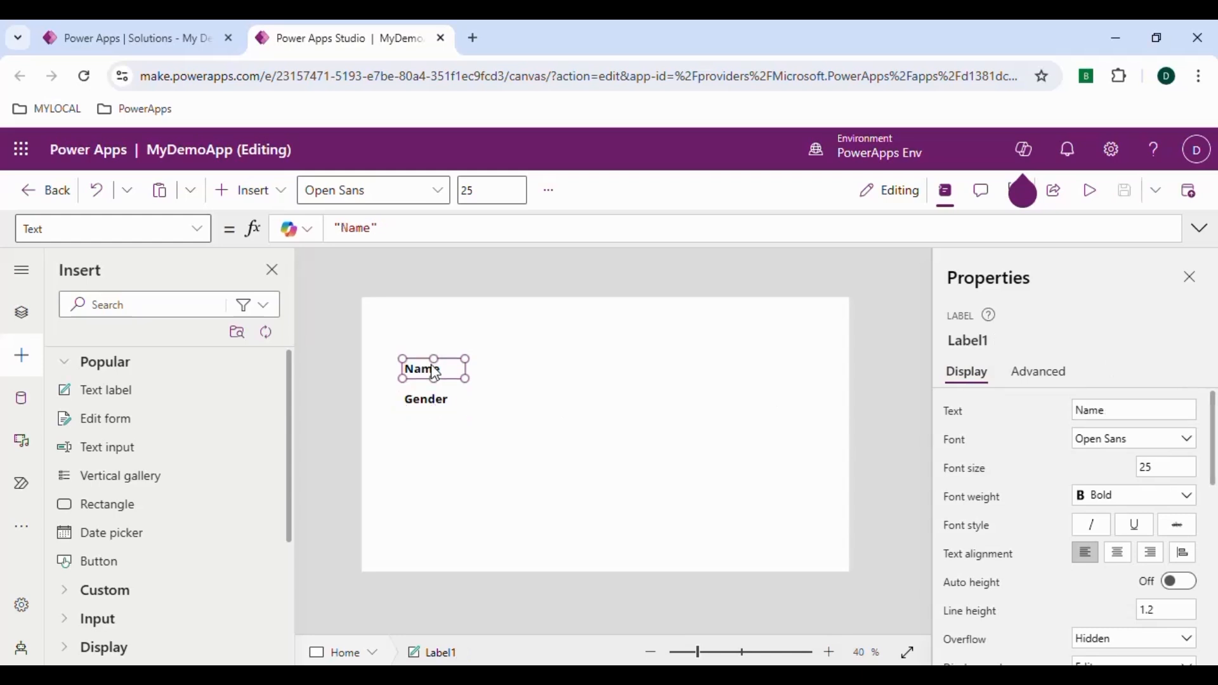
pyautogui.click(438, 409)
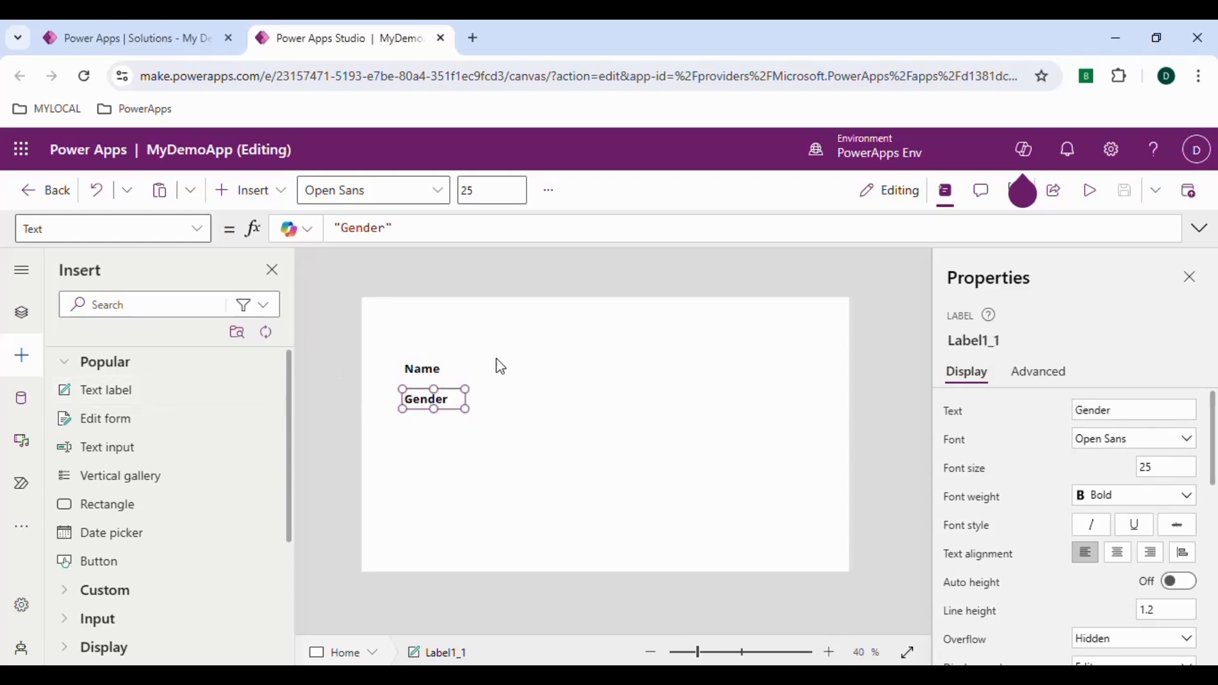
# Step: Insert a text input beside the Name label, match its height to the label, and set its font size to 25
pyautogui.click(127, 457)
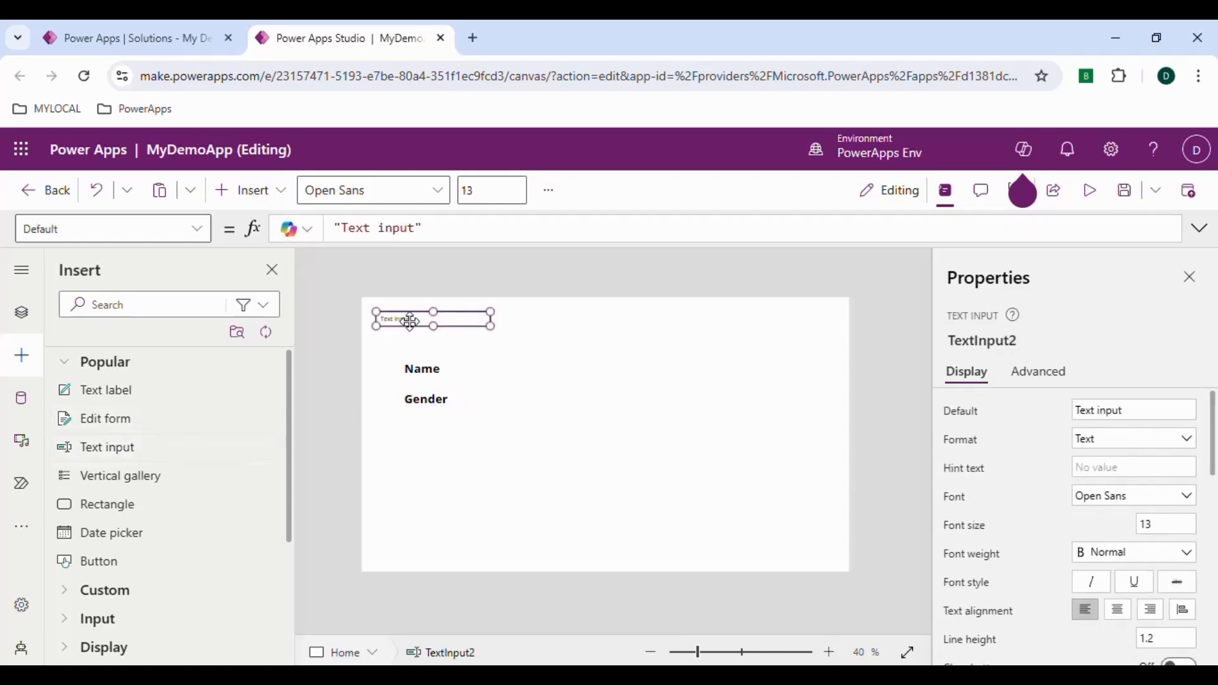
pyautogui.moveTo(415, 319); pyautogui.dragTo(505, 367)
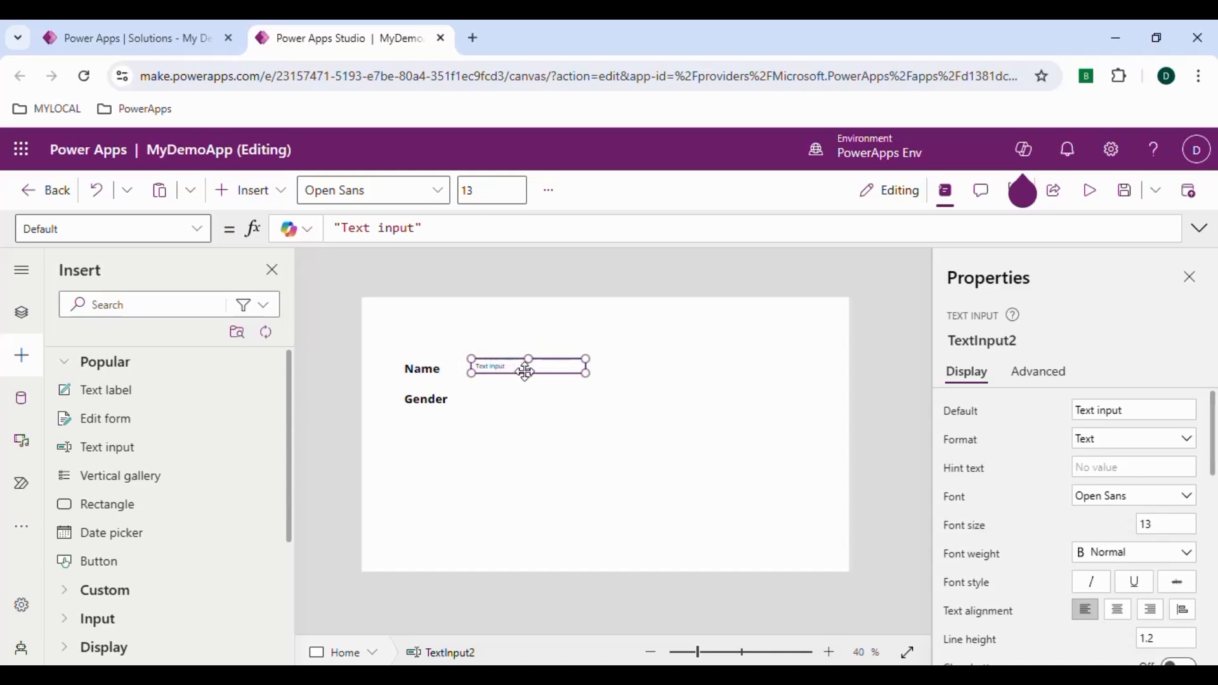
pyautogui.moveTo(585, 374); pyautogui.dragTo(571, 379)
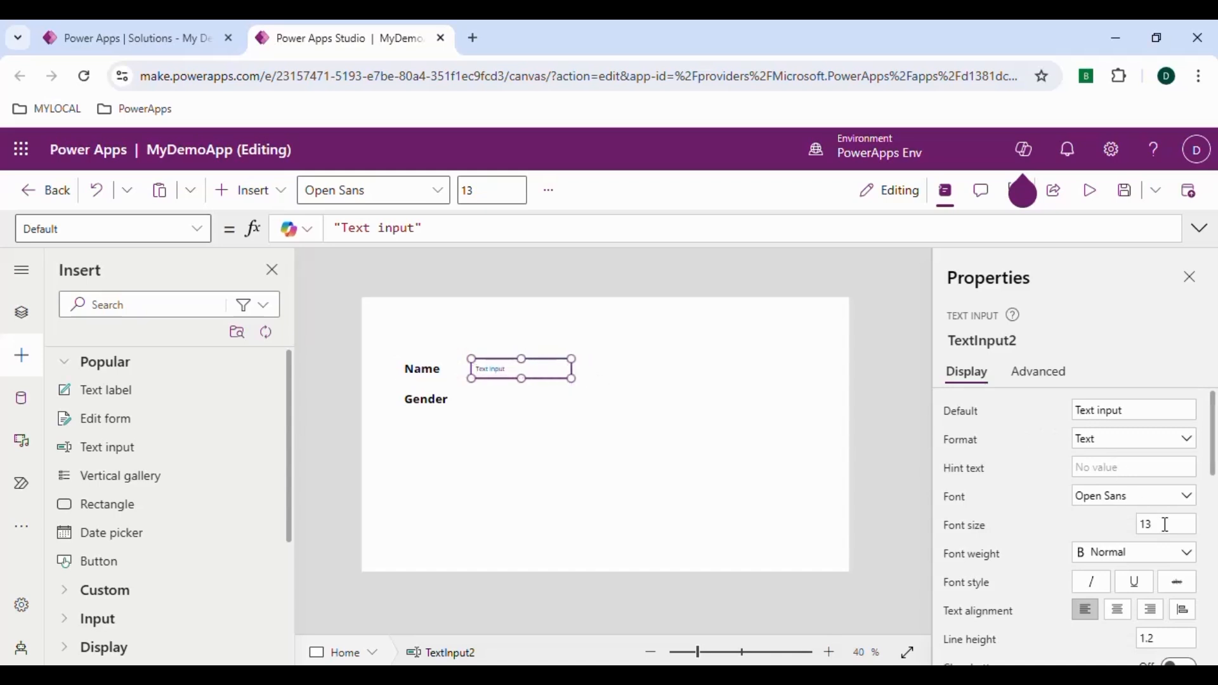
pyautogui.click(1140, 527)
pyautogui.write('25')
# Step: Set the text input's default value to "Please enter your name" and enlarge the box to fit the whole text
pyautogui.moveTo(1140, 411); pyautogui.dragTo(1084, 414)
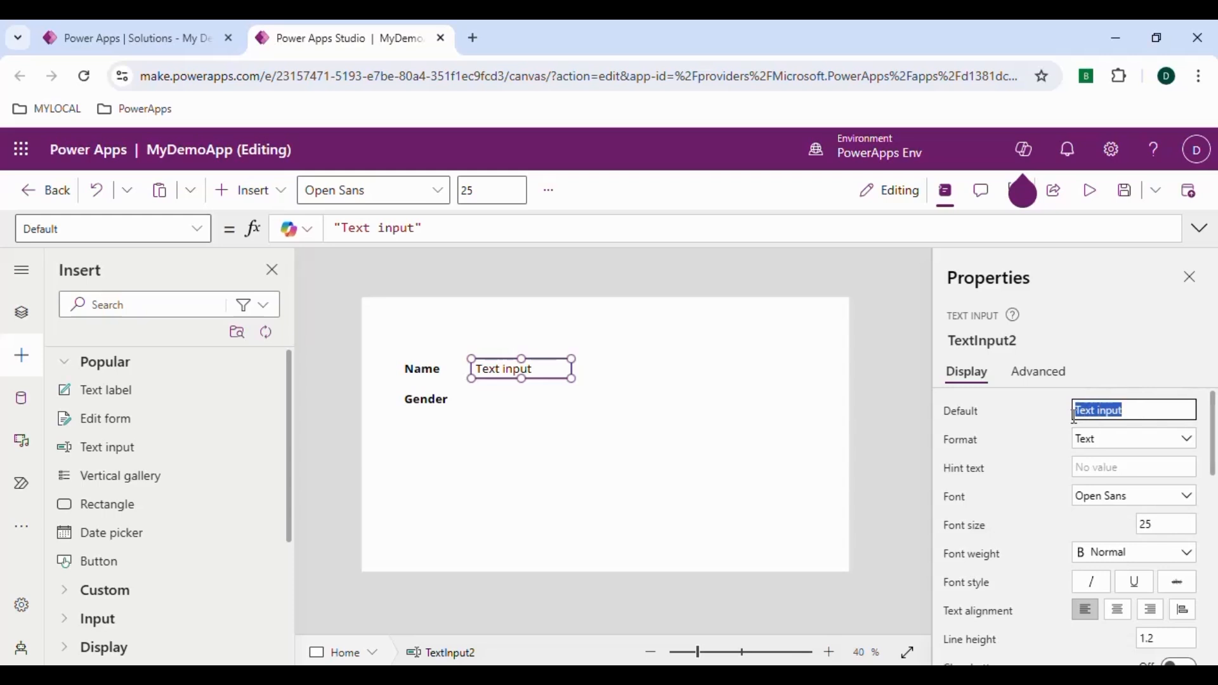
pyautogui.press('BackSpace')
pyautogui.write('Please enter you')
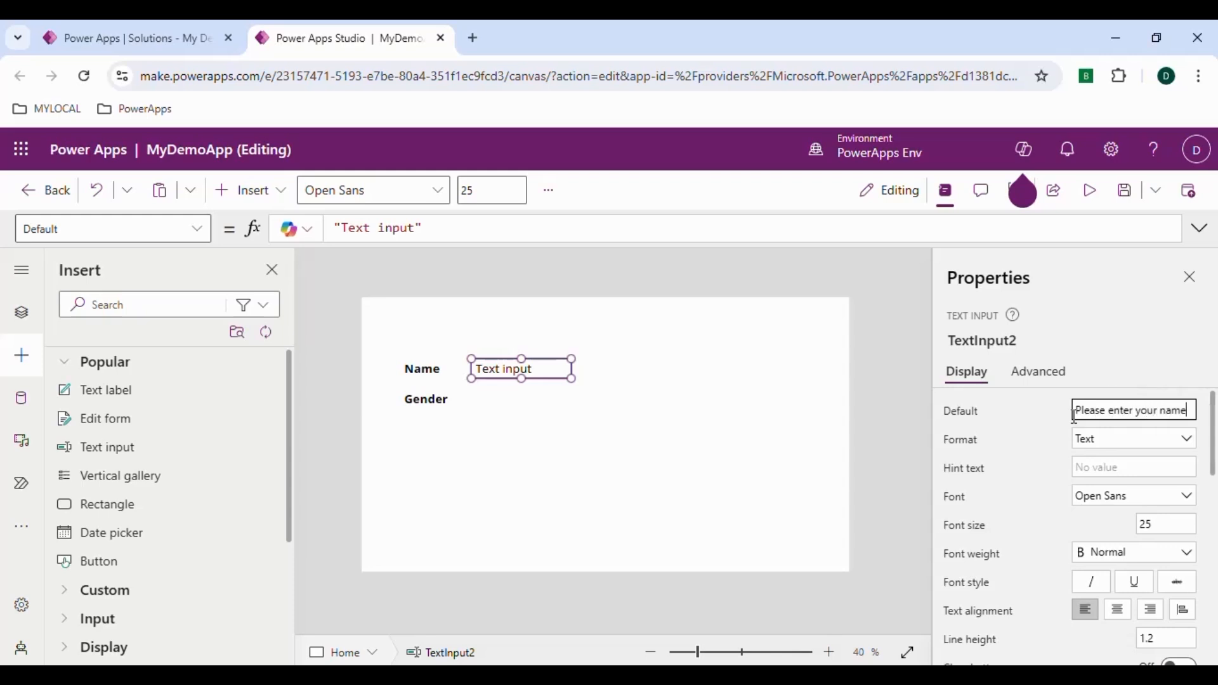
pyautogui.write('r name')
pyautogui.click(1011, 424)
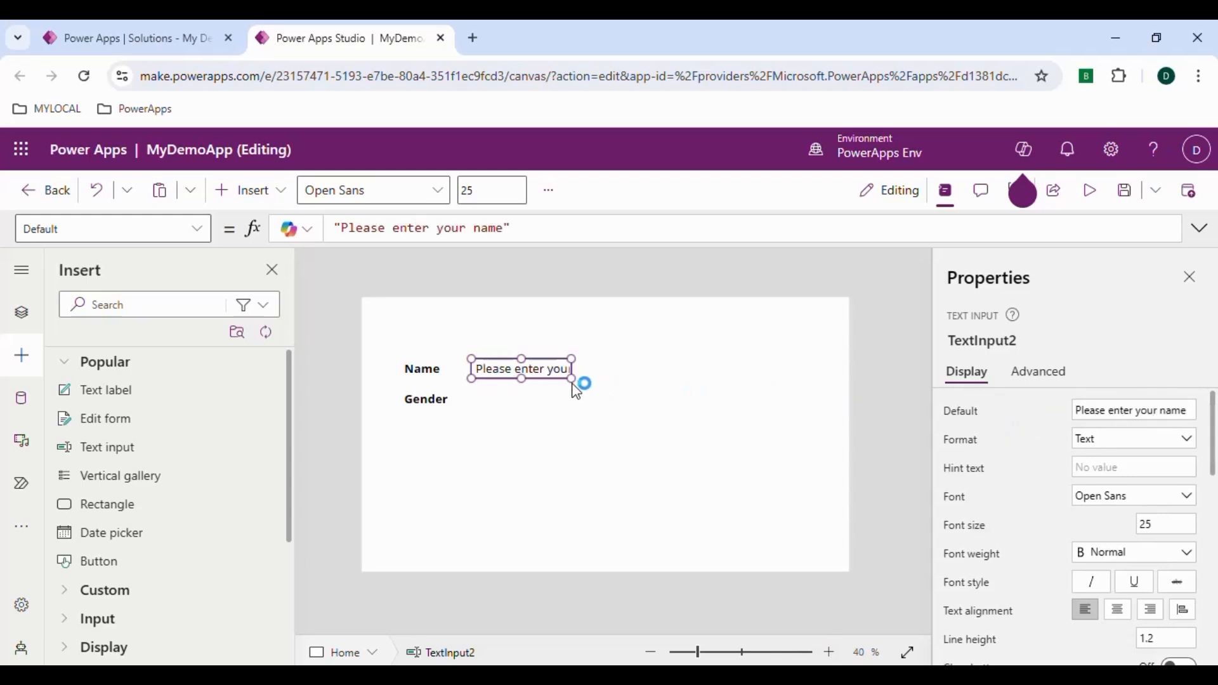
pyautogui.moveTo(570, 378); pyautogui.dragTo(625, 384)
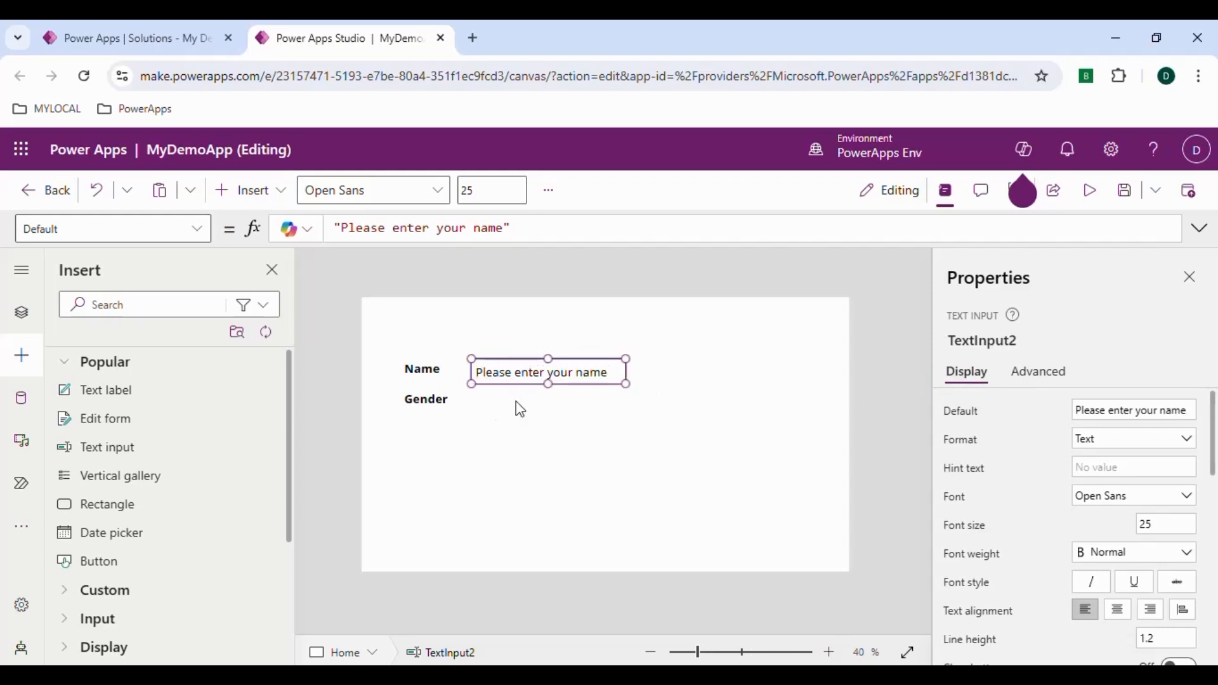
# Step: Insert a drop down beside the Gender label and size it to about 432 by 47, matching the name input's width
pyautogui.click(137, 307)
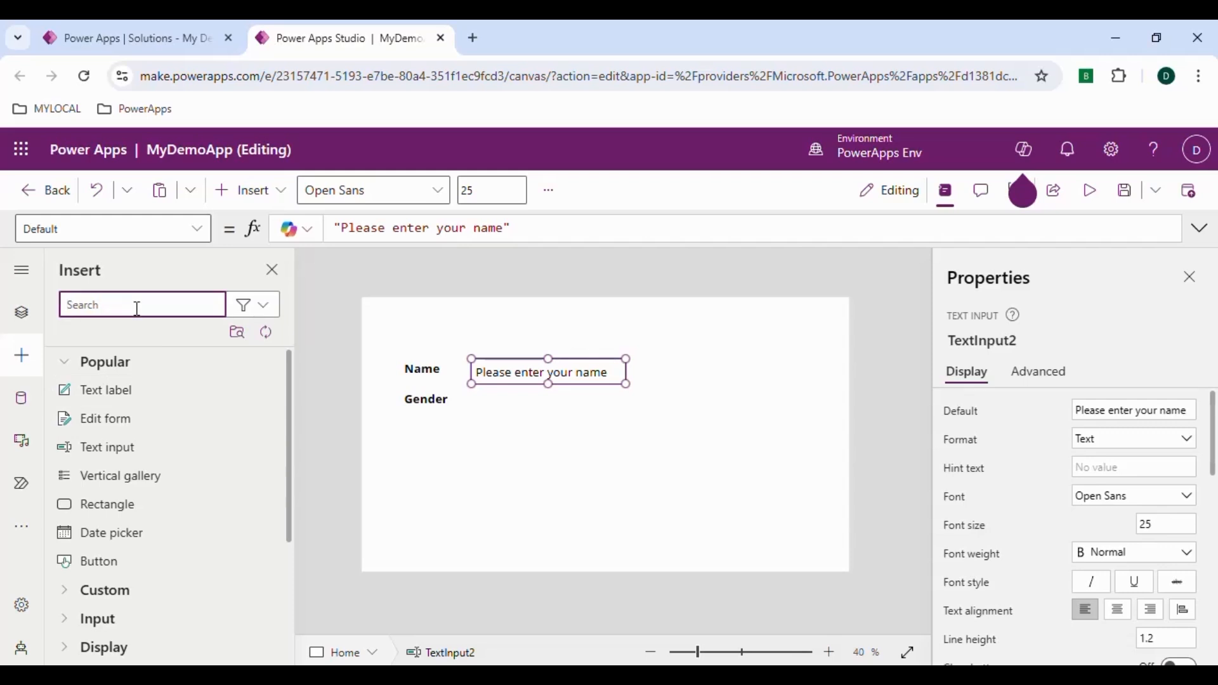
pyautogui.write('drop')
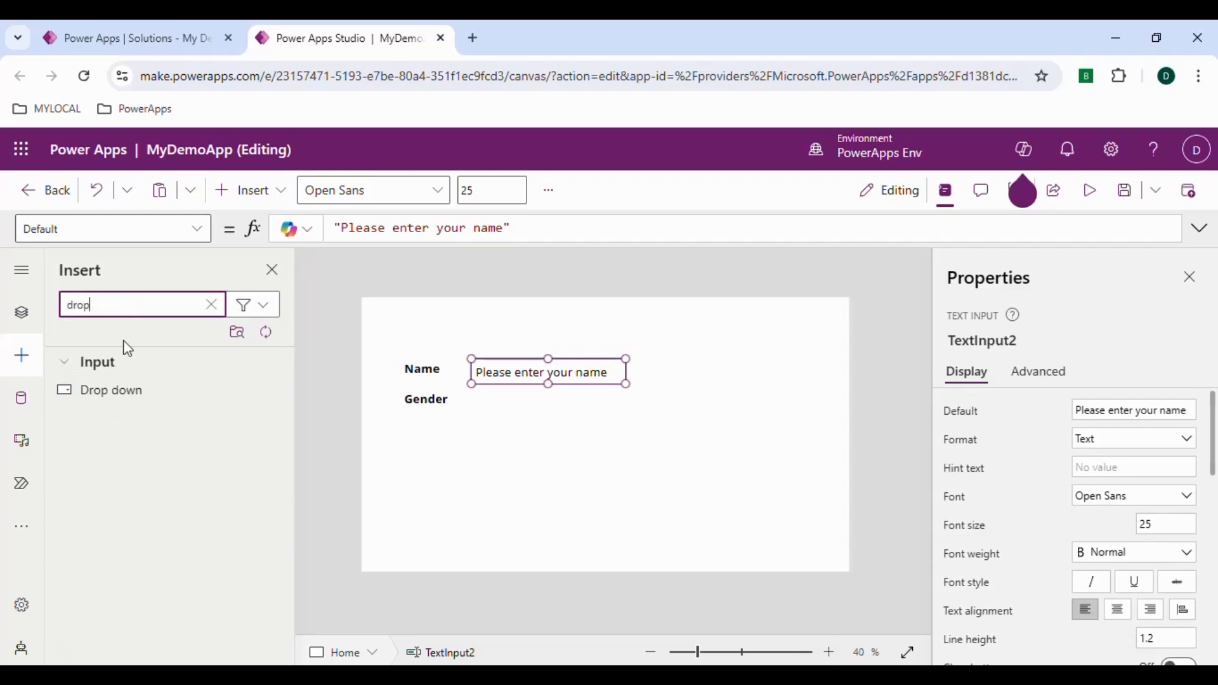
pyautogui.click(124, 397)
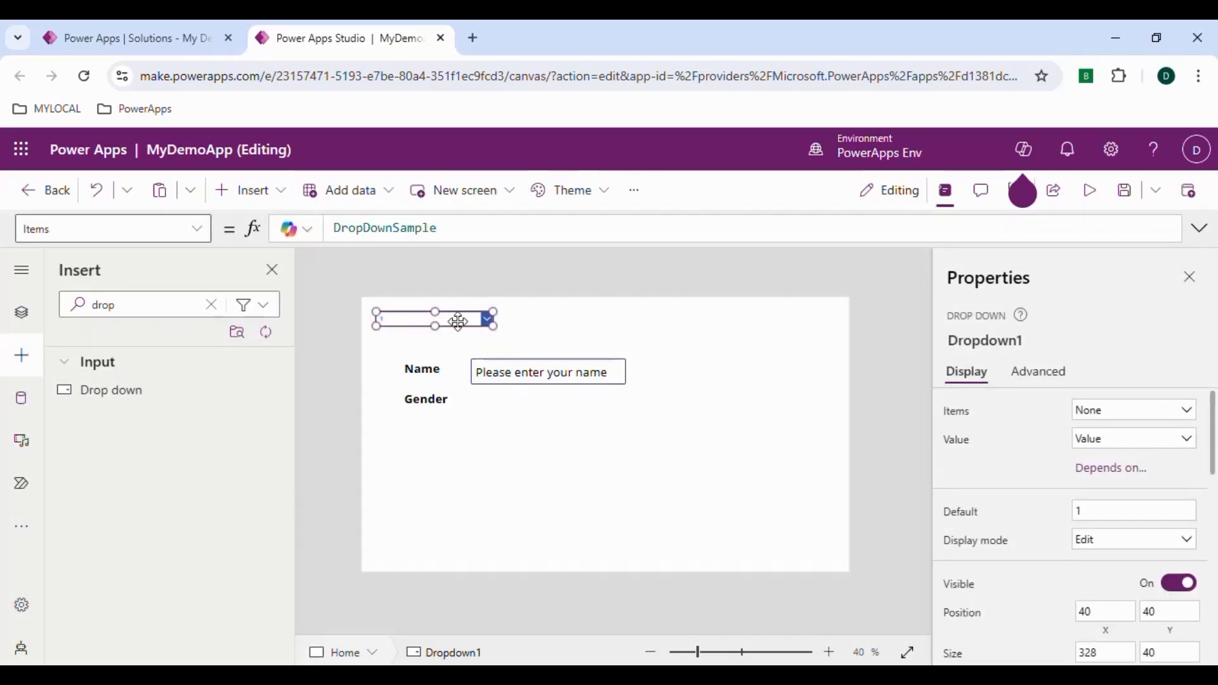
pyautogui.moveTo(466, 324); pyautogui.dragTo(627, 411)
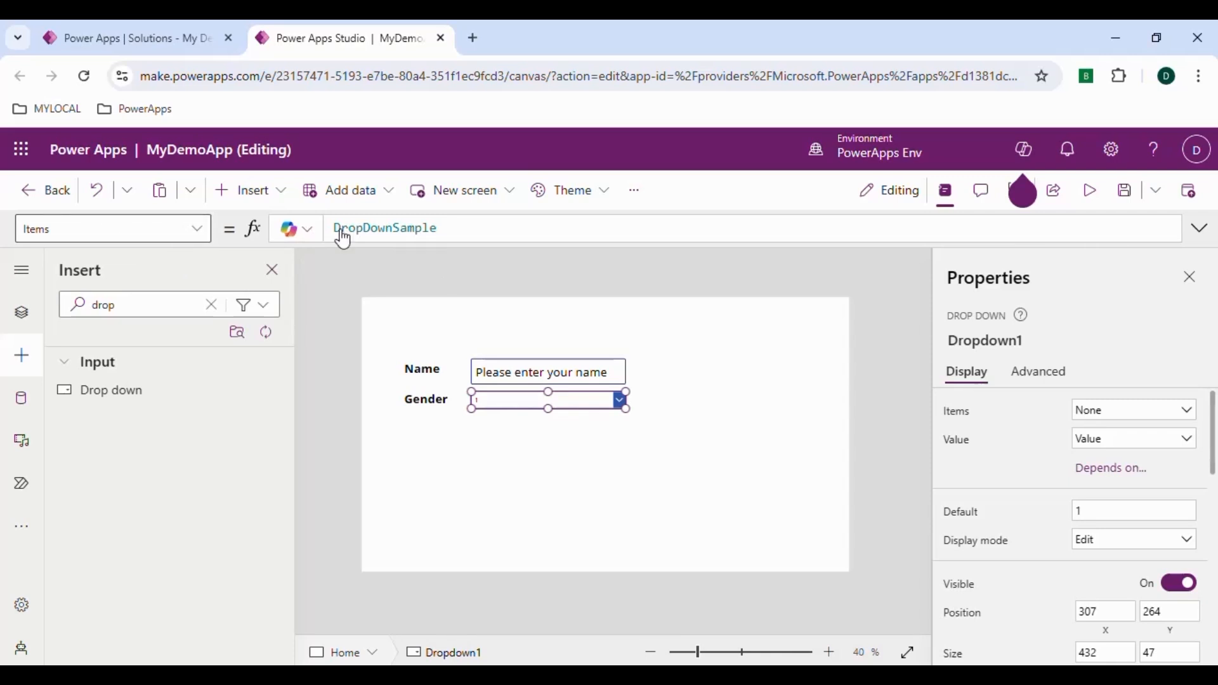
# Step: Replace the Gender drop down's Items formula with ["Male", "Female"]
pyautogui.moveTo(453, 228); pyautogui.dragTo(306, 228)
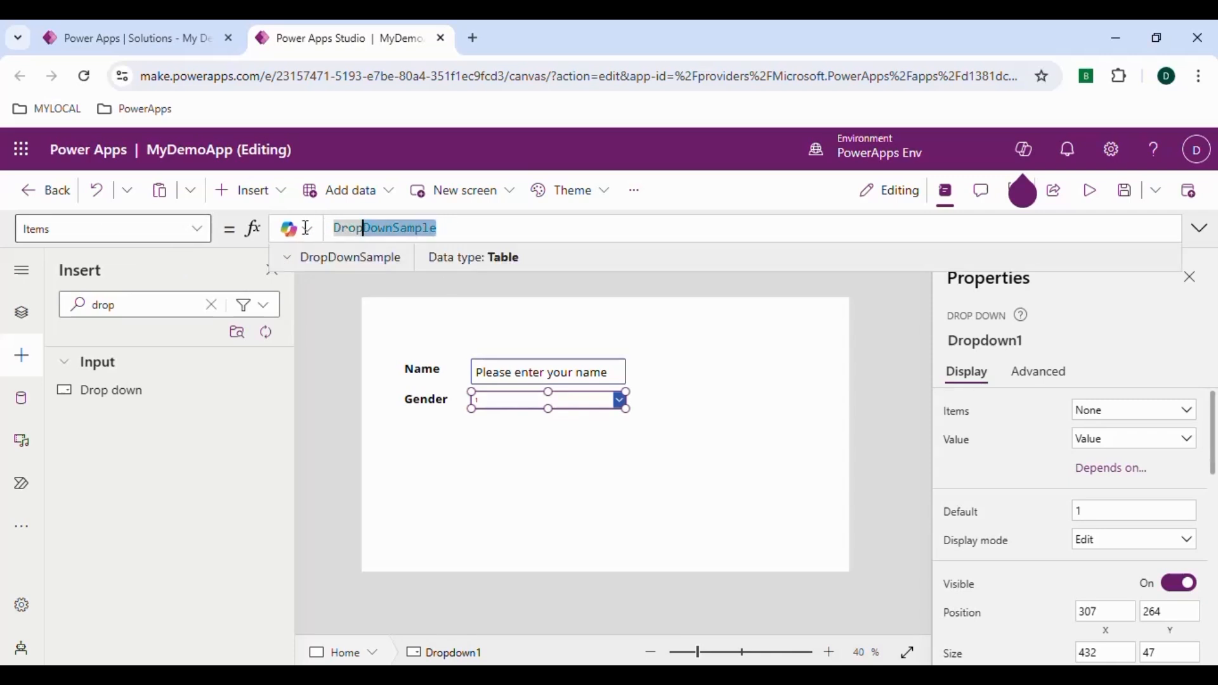
pyautogui.press('BackSpace')
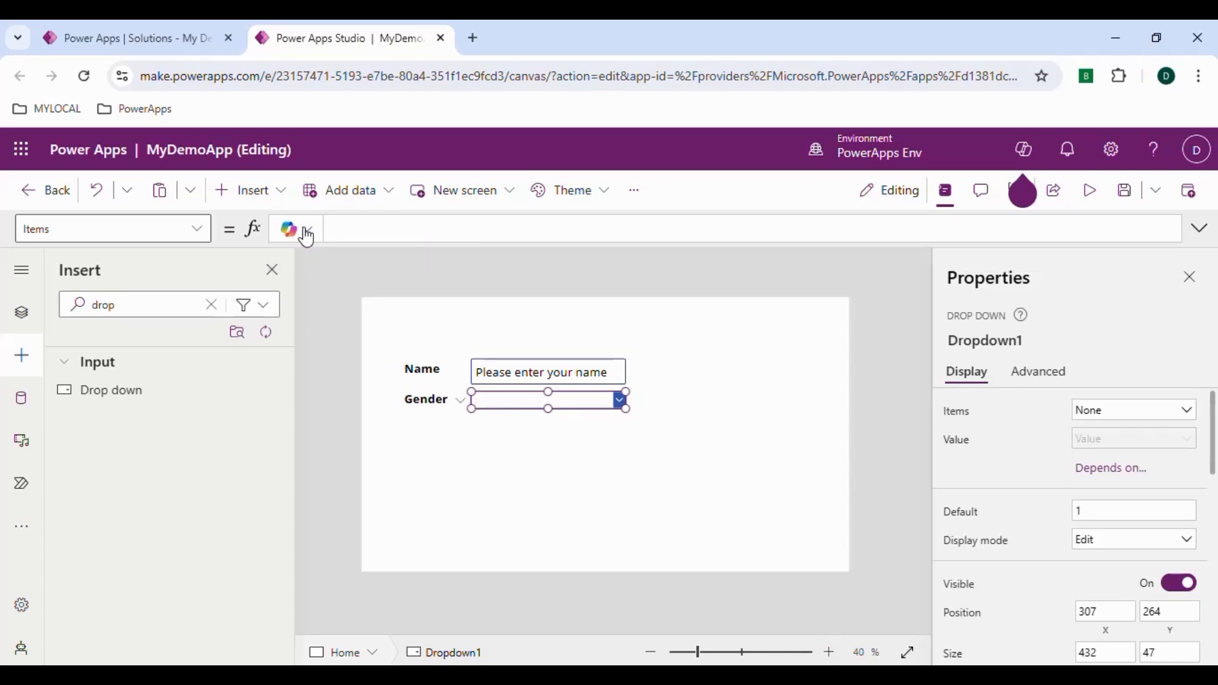
pyautogui.write('[]')
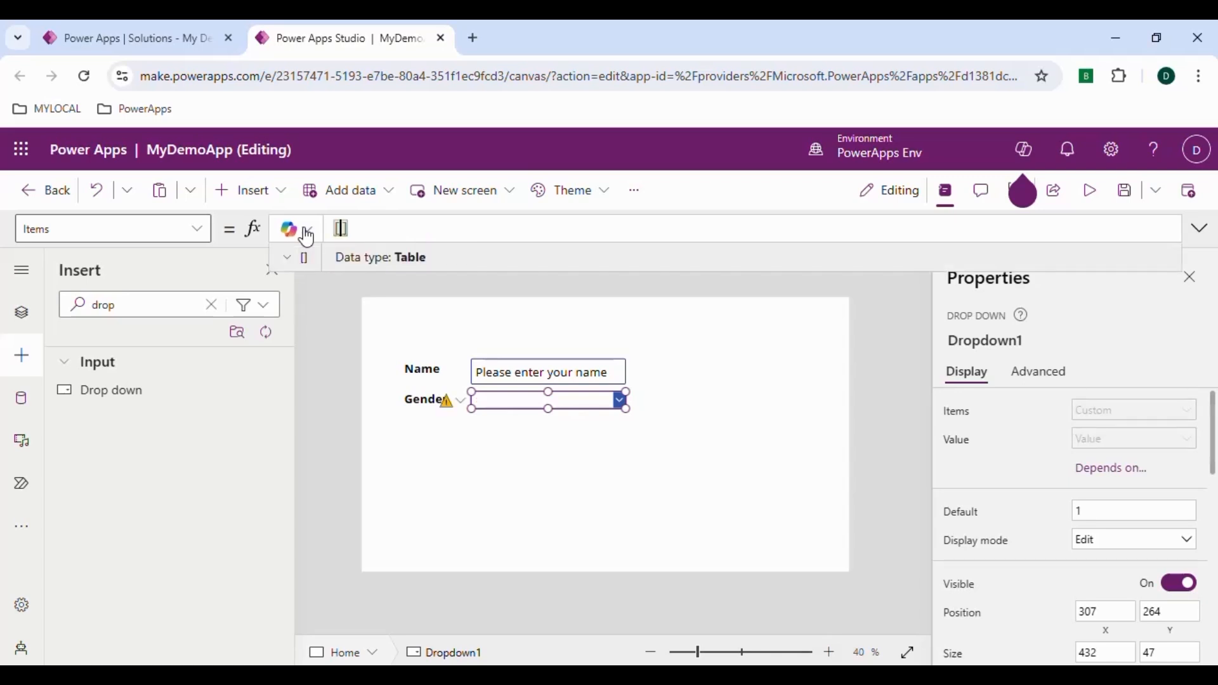
pyautogui.write('"')
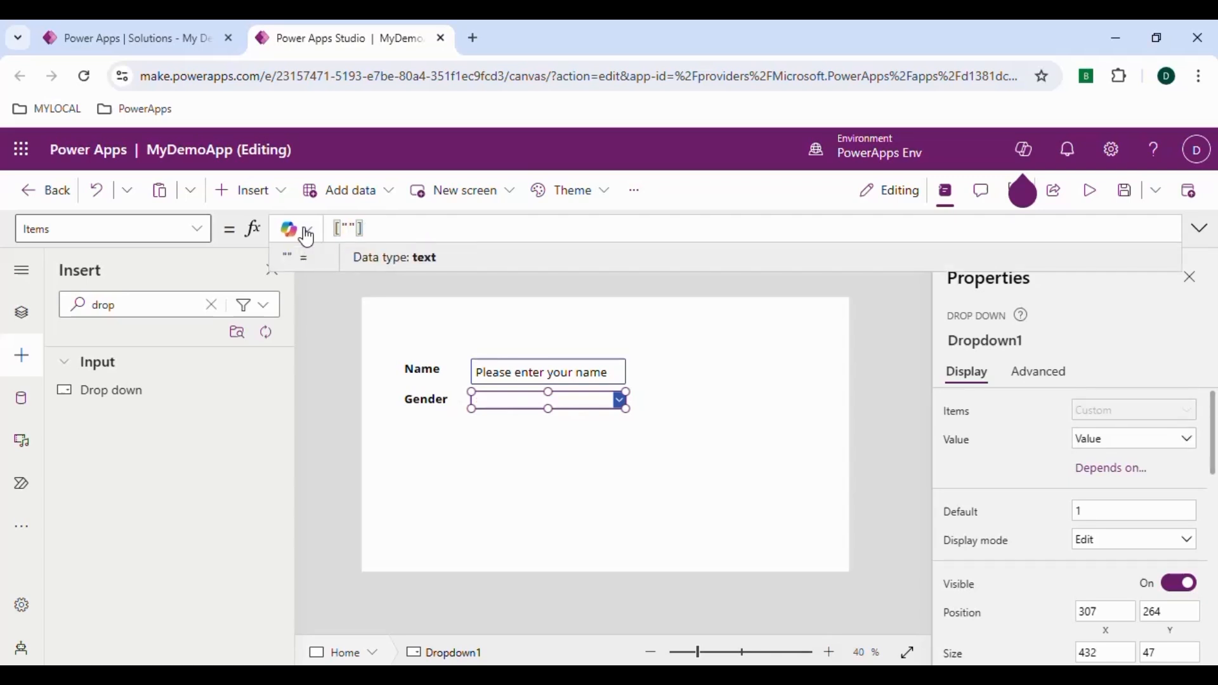
pyautogui.write('Male"')
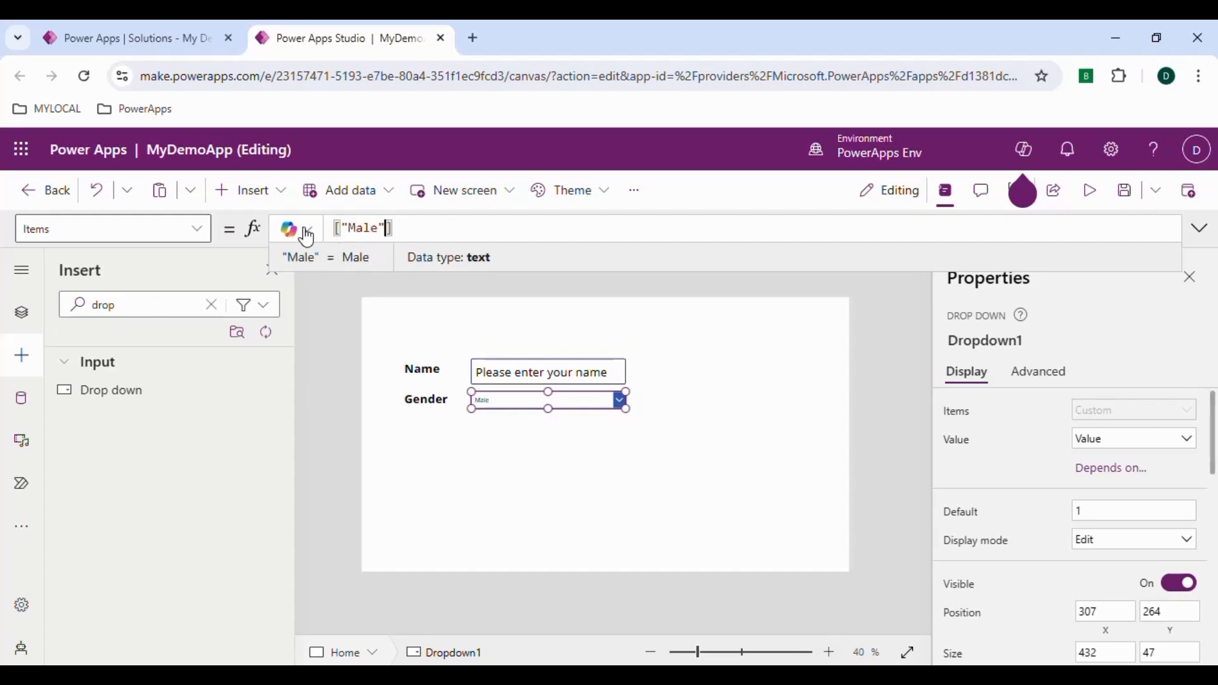
pyautogui.write(', "Female')
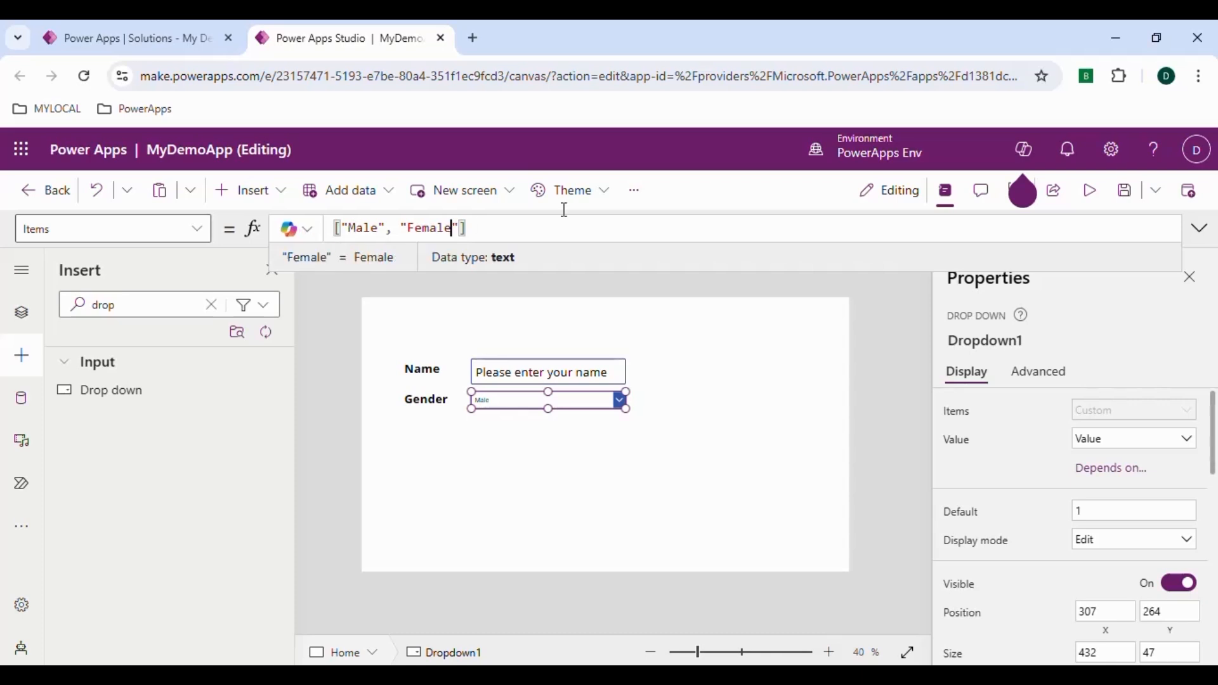
pyautogui.click(712, 194)
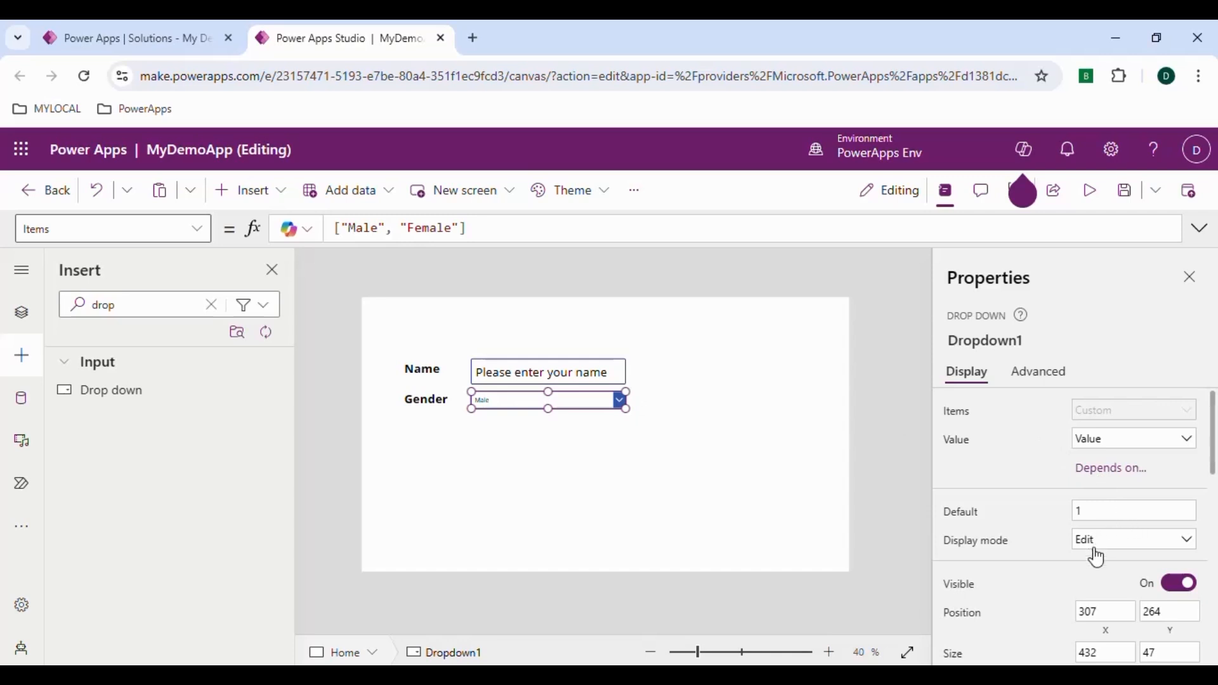
# Step: Set the Gender drop down's font size to 25
pyautogui.scroll(-3, 1098, 561)
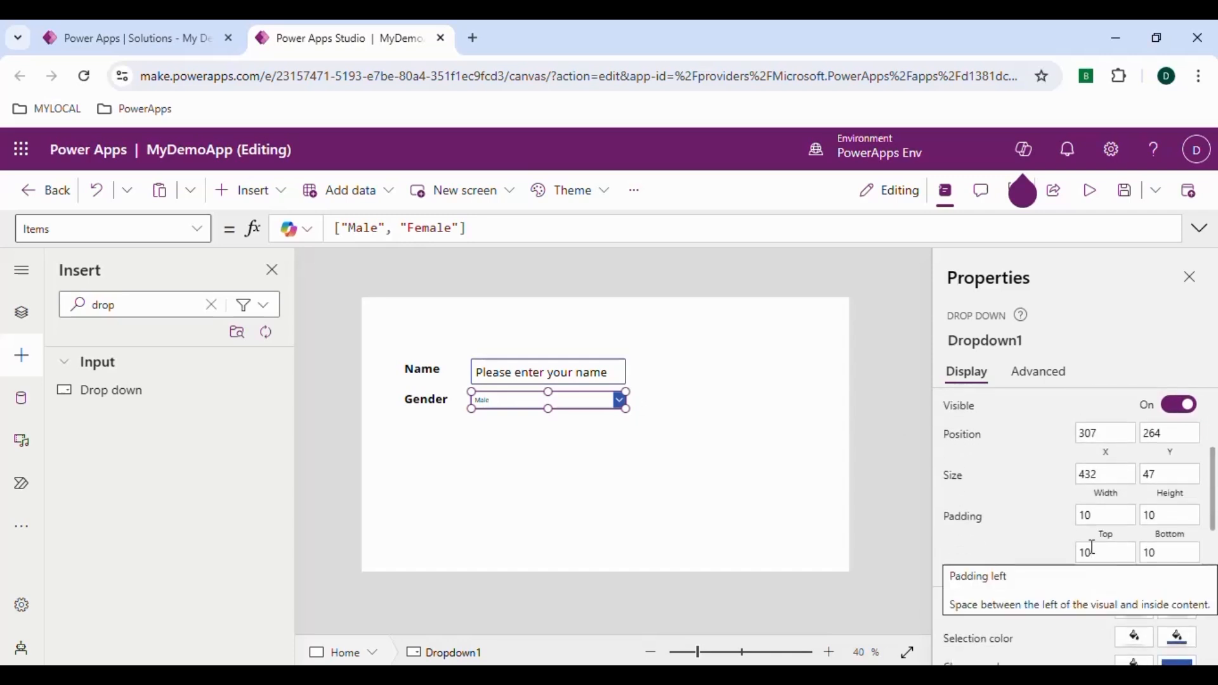
pyautogui.scroll(-3, 1004, 539)
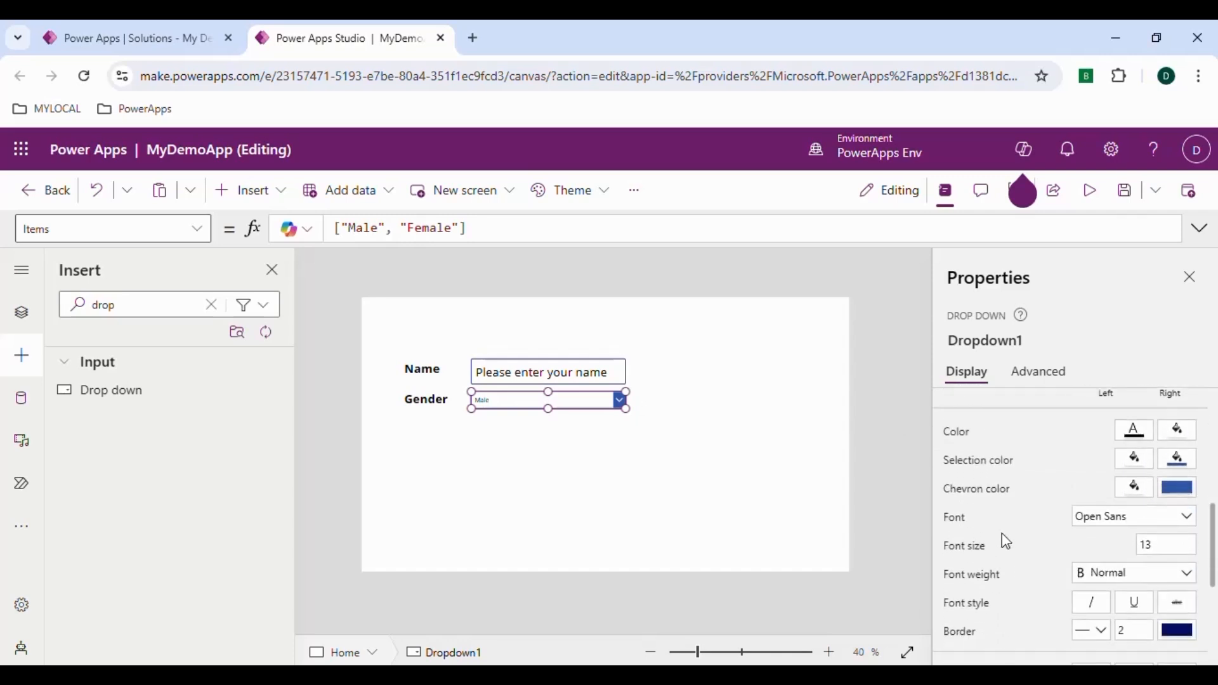
pyautogui.click(1139, 545)
pyautogui.write('25')
pyautogui.click(1073, 555)
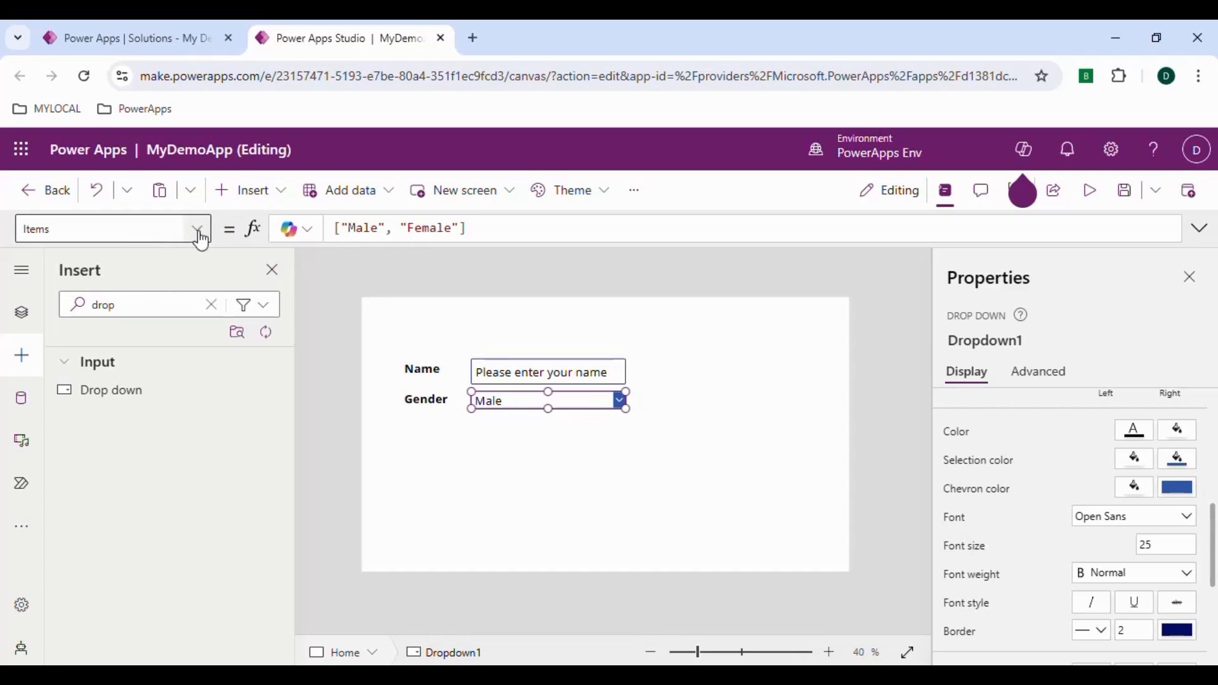
# Step: Insert a button and place it below the Gender drop down, near its right end
pyautogui.click(211, 304)
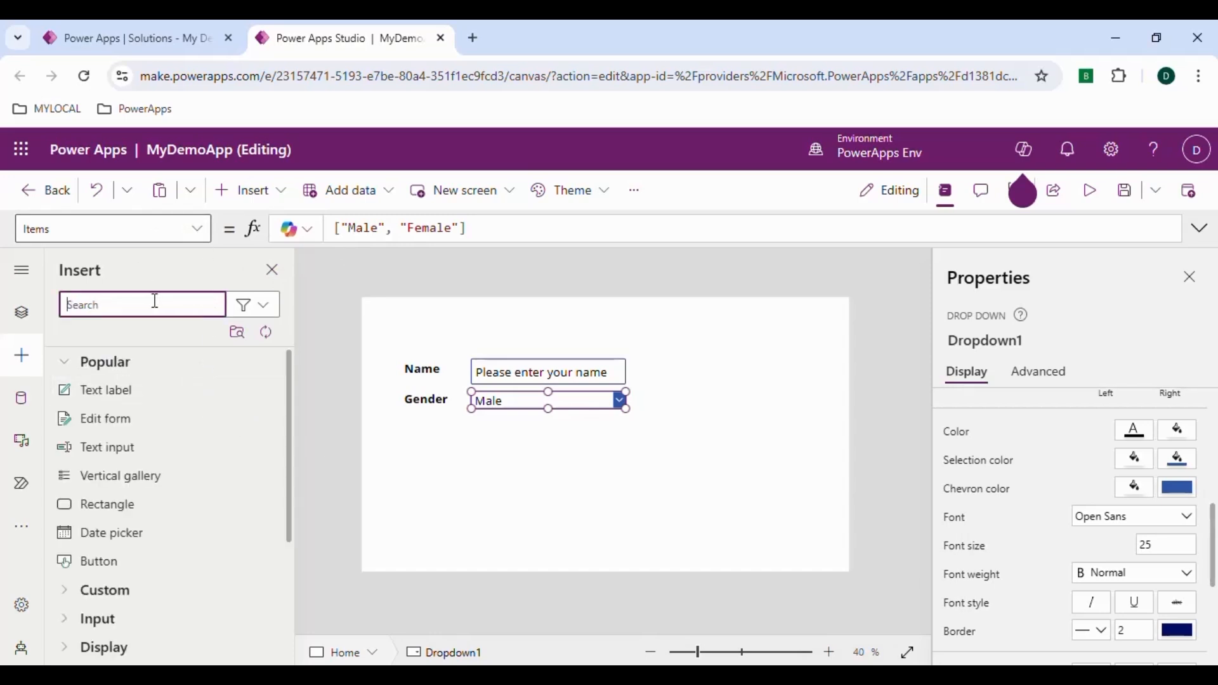
pyautogui.write('but')
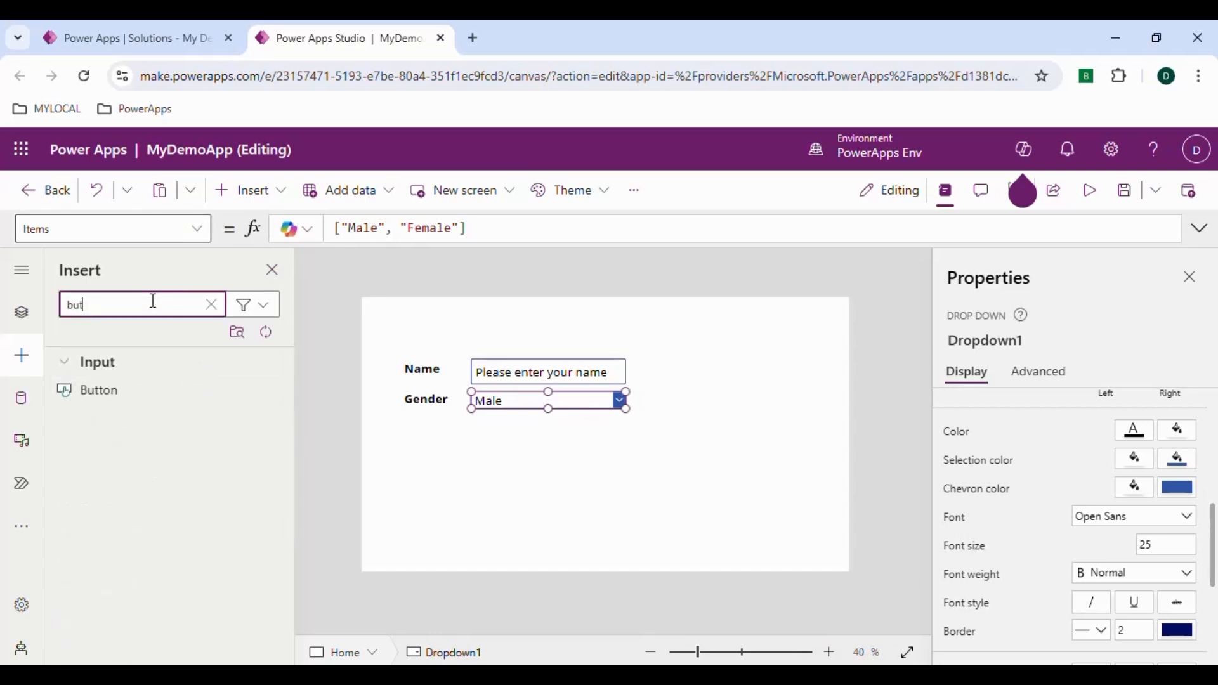
pyautogui.write('ton')
pyautogui.click(125, 402)
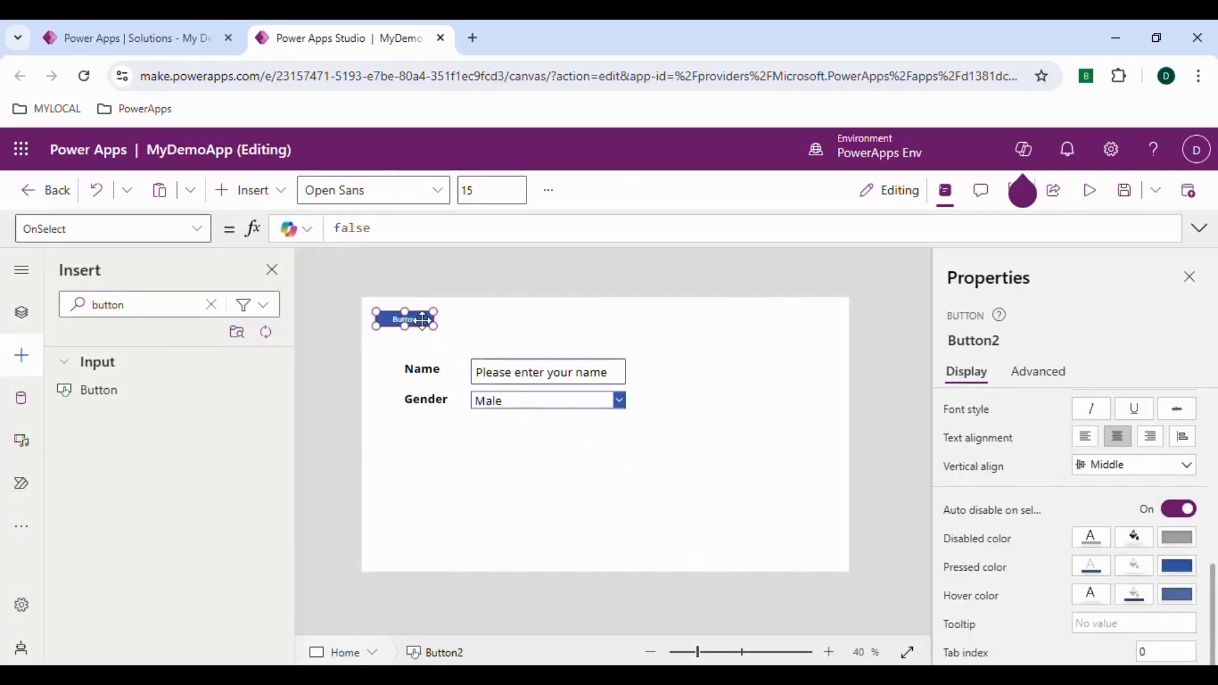
pyautogui.moveTo(417, 319); pyautogui.dragTo(600, 441)
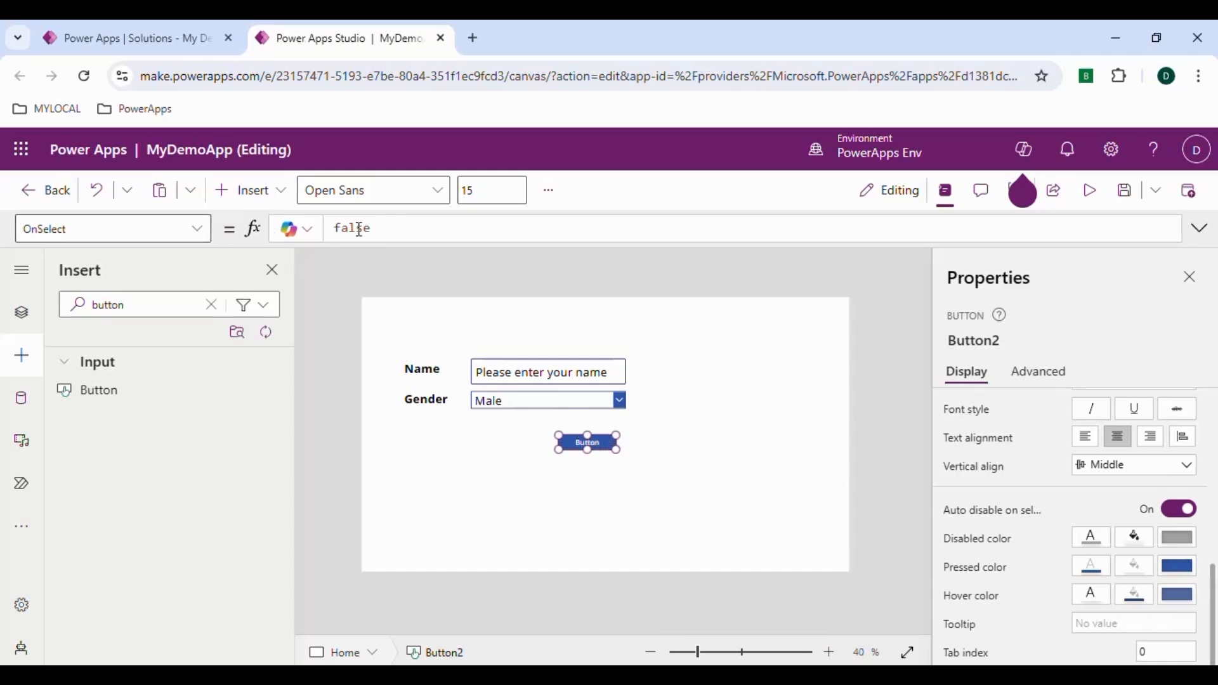
# Step: Clear the default false formula from the new button's OnSelect property
pyautogui.click(389, 229)
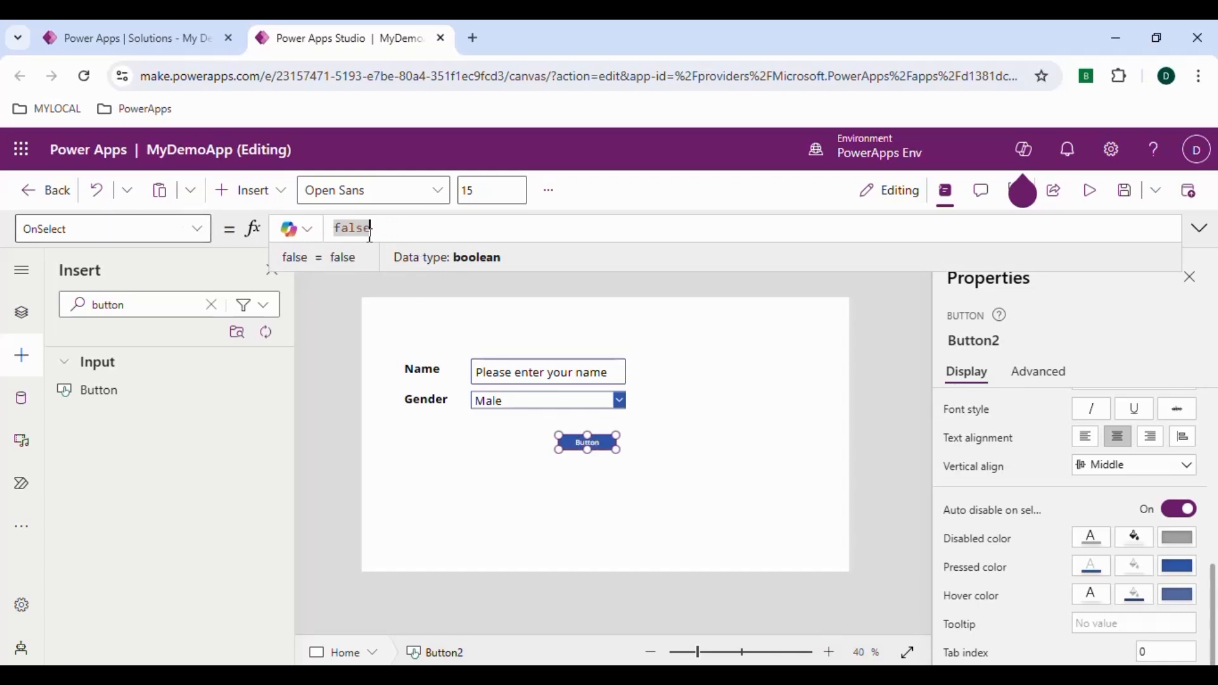
pyautogui.doubleClick(416, 233)
pyautogui.press('BackSpace')
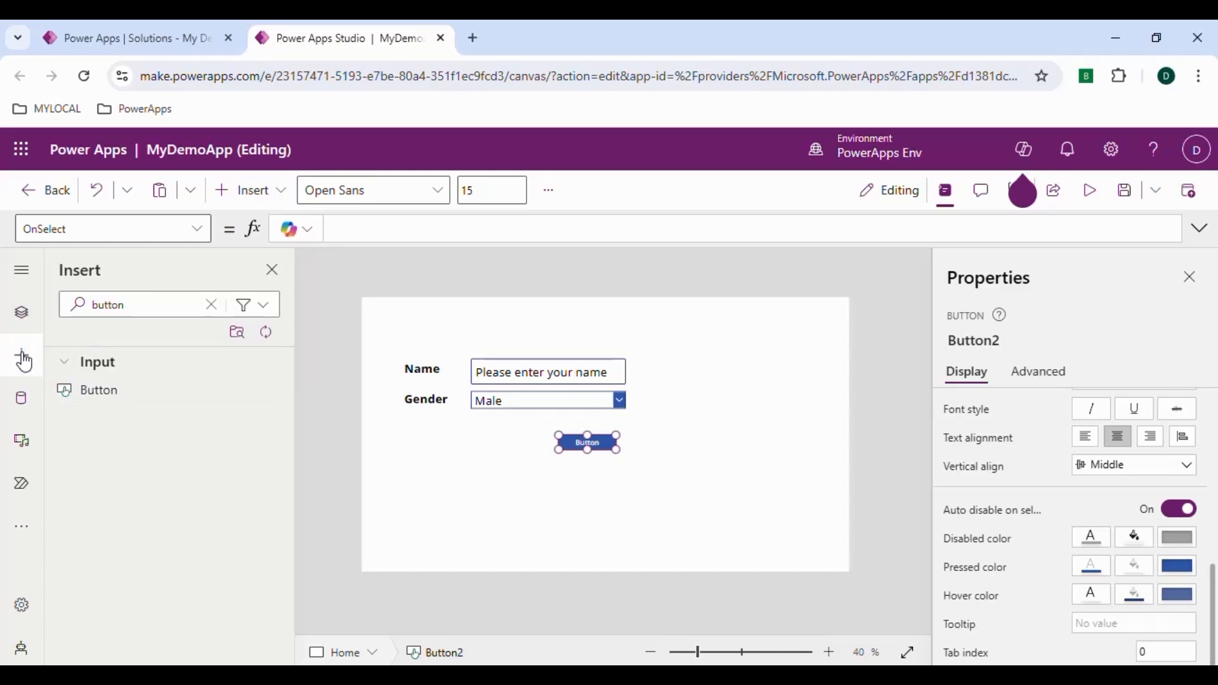
# Step: Begin the App object's OnStart formula with a ClearCollect call that targets a collection named MyCollection
pyautogui.click(23, 313)
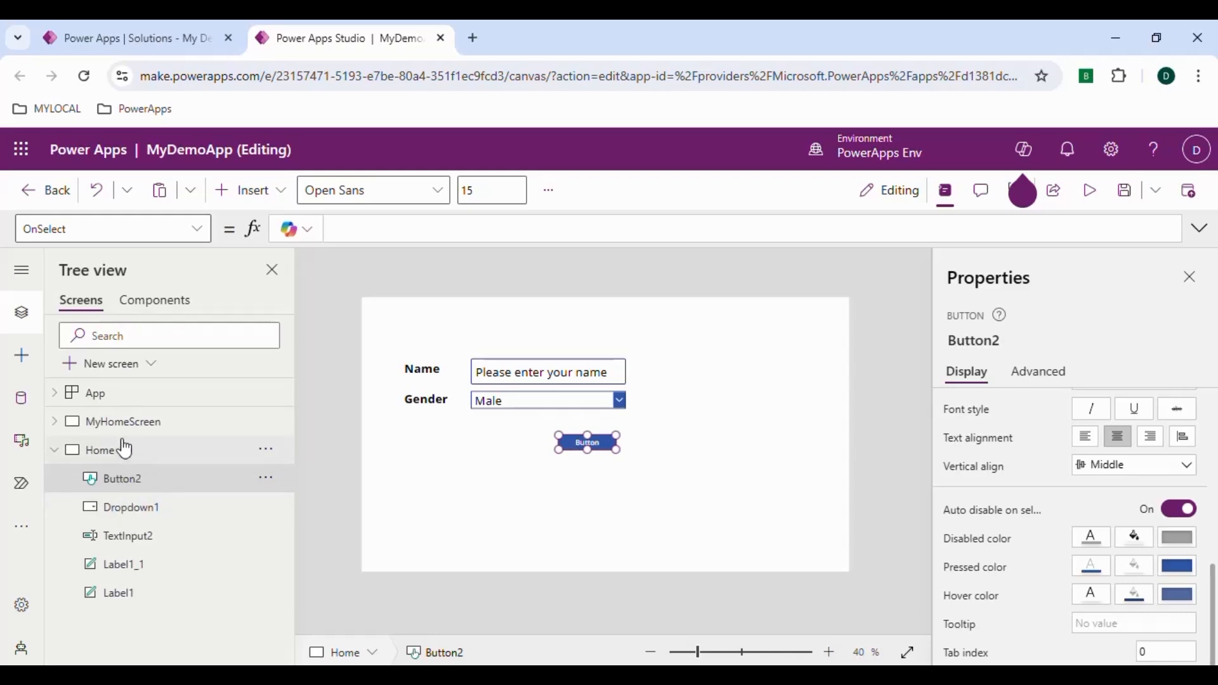
pyautogui.click(123, 396)
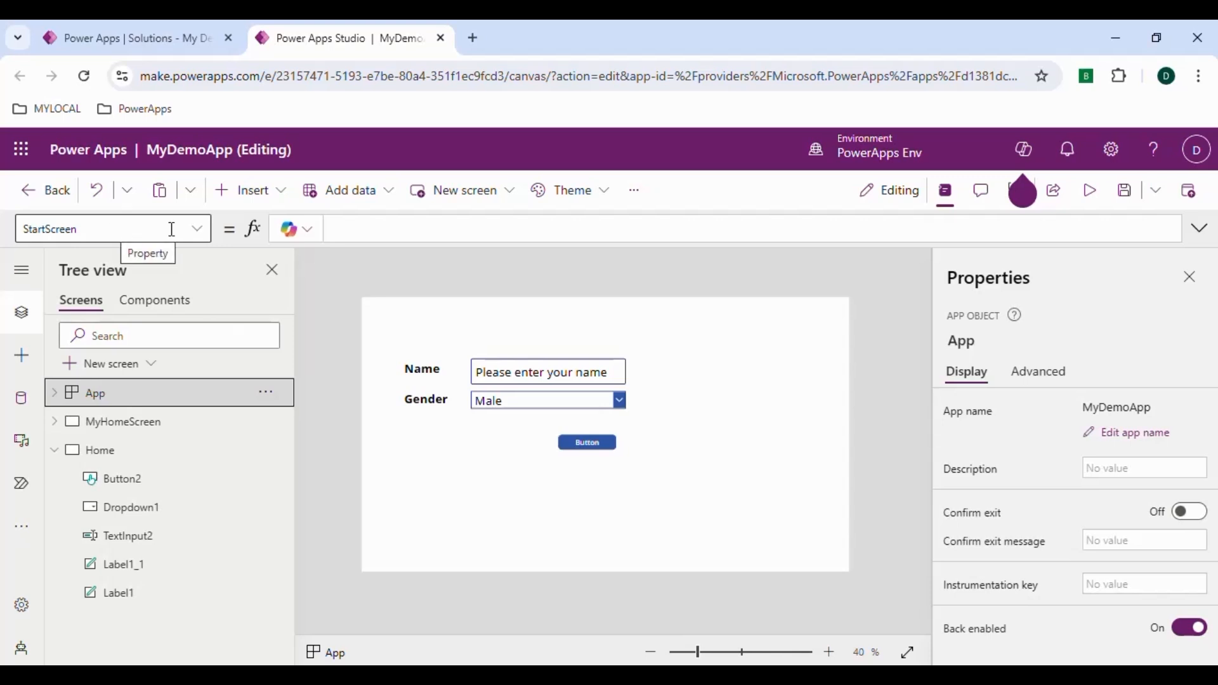
pyautogui.click(197, 230)
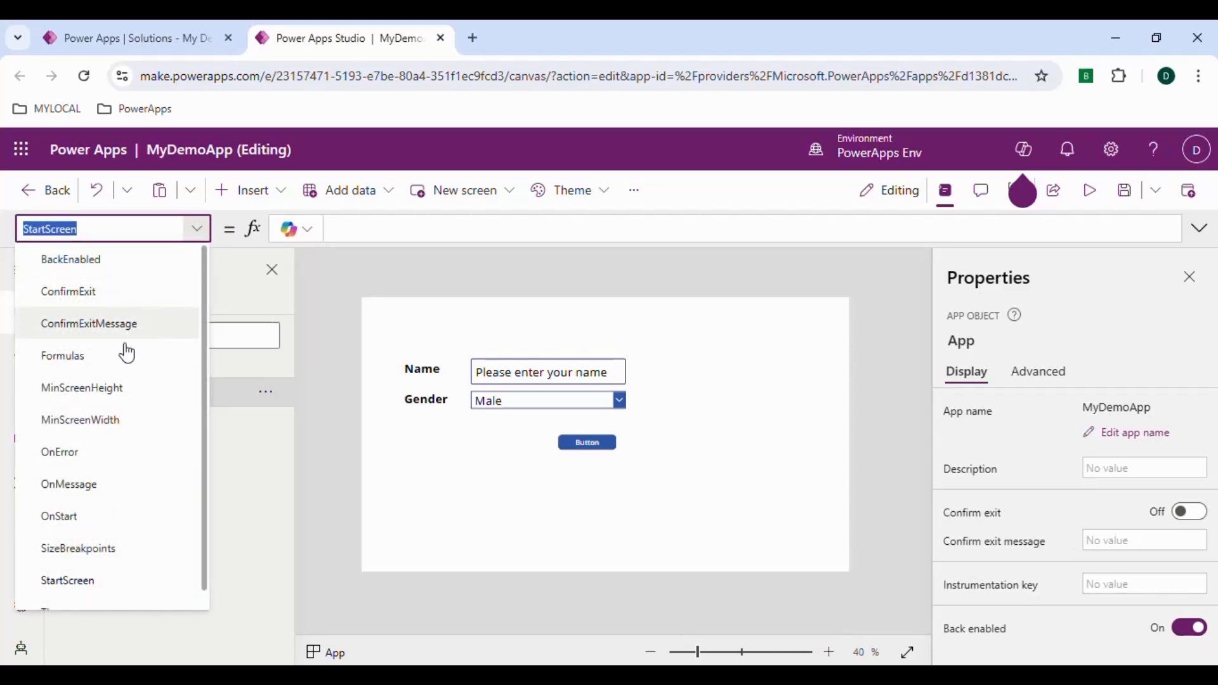
pyautogui.click(85, 519)
pyautogui.click(373, 233)
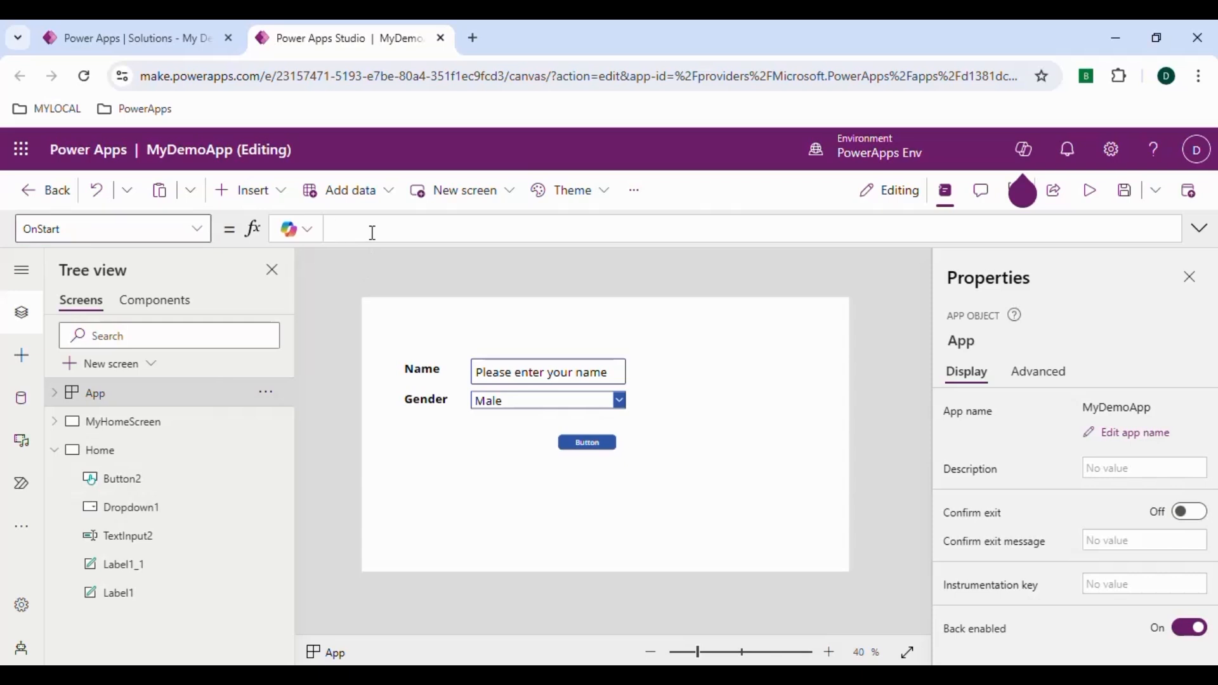
pyautogui.write('Clear')
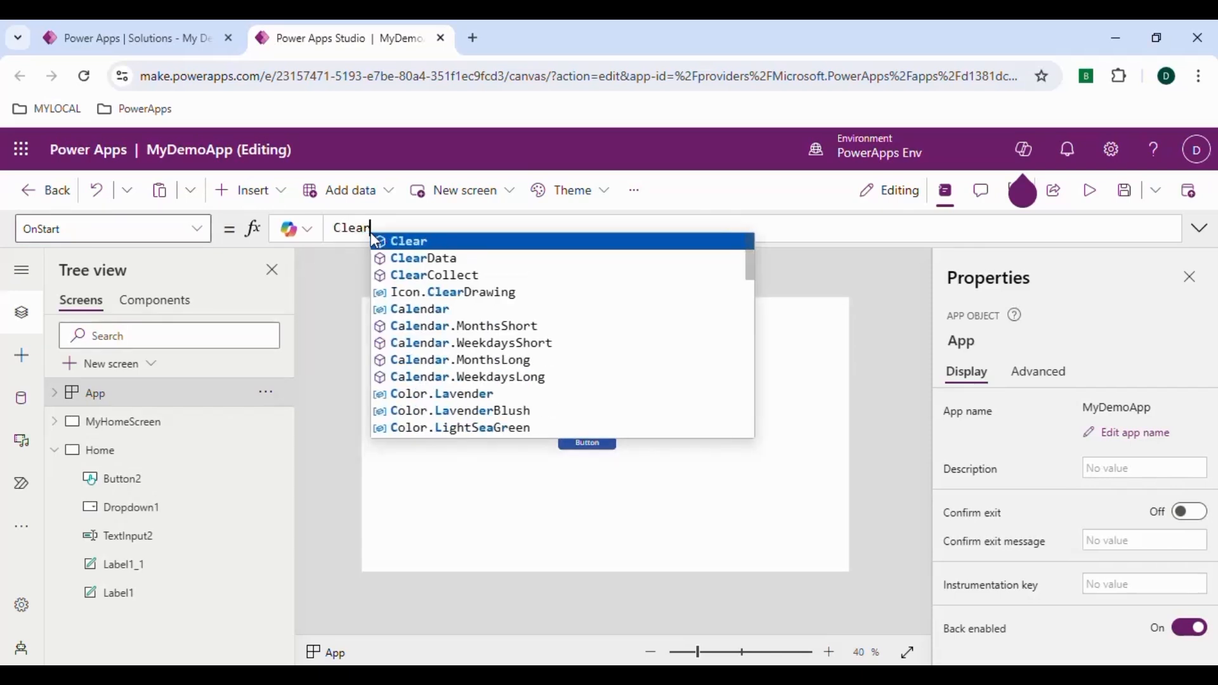
pyautogui.write('Col')
pyautogui.press('Tab')
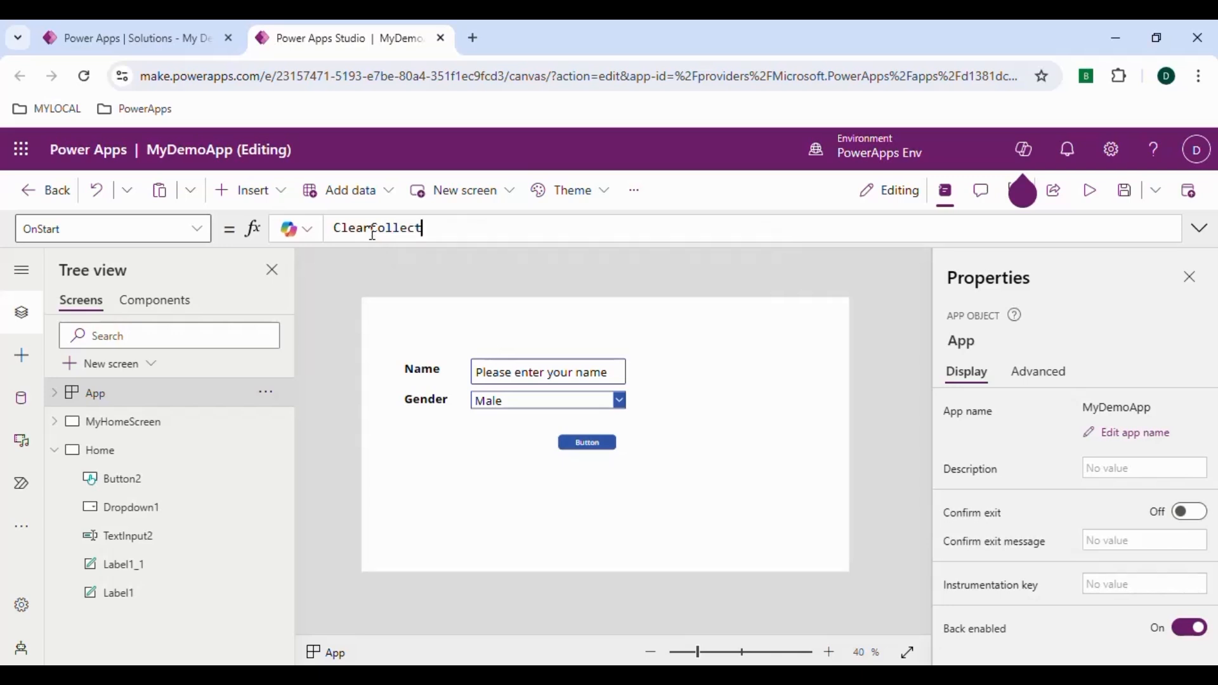
pyautogui.write('(MyCollect')
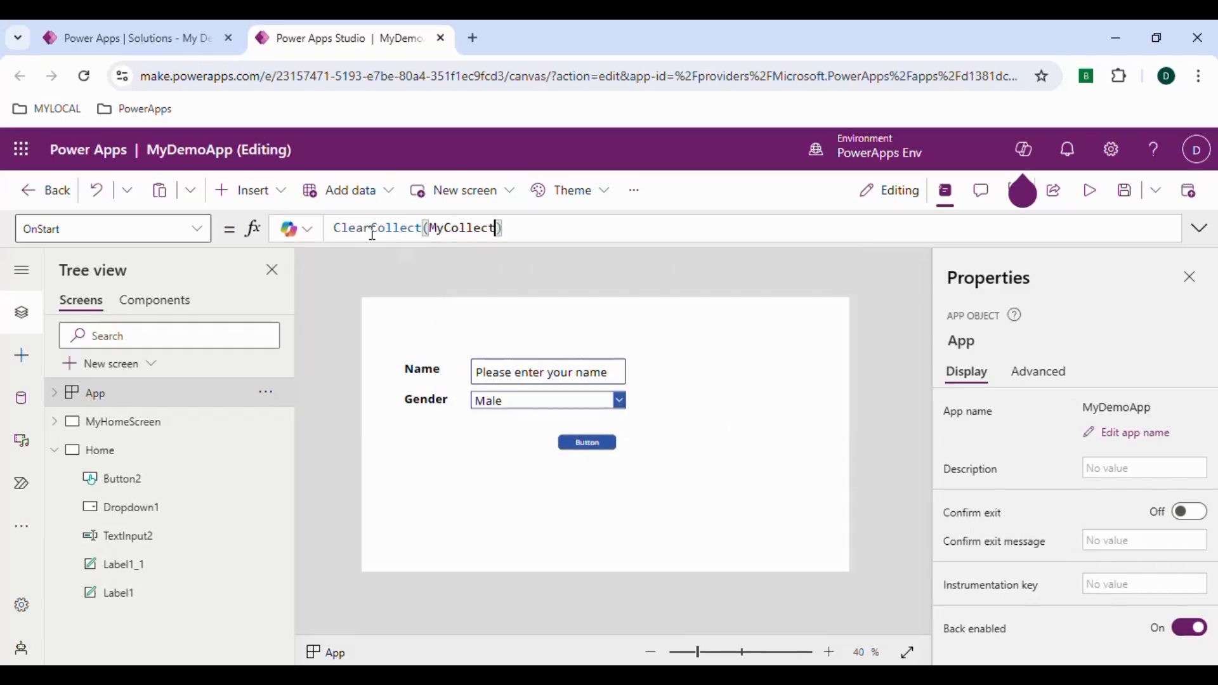
pyautogui.write('ion, ')
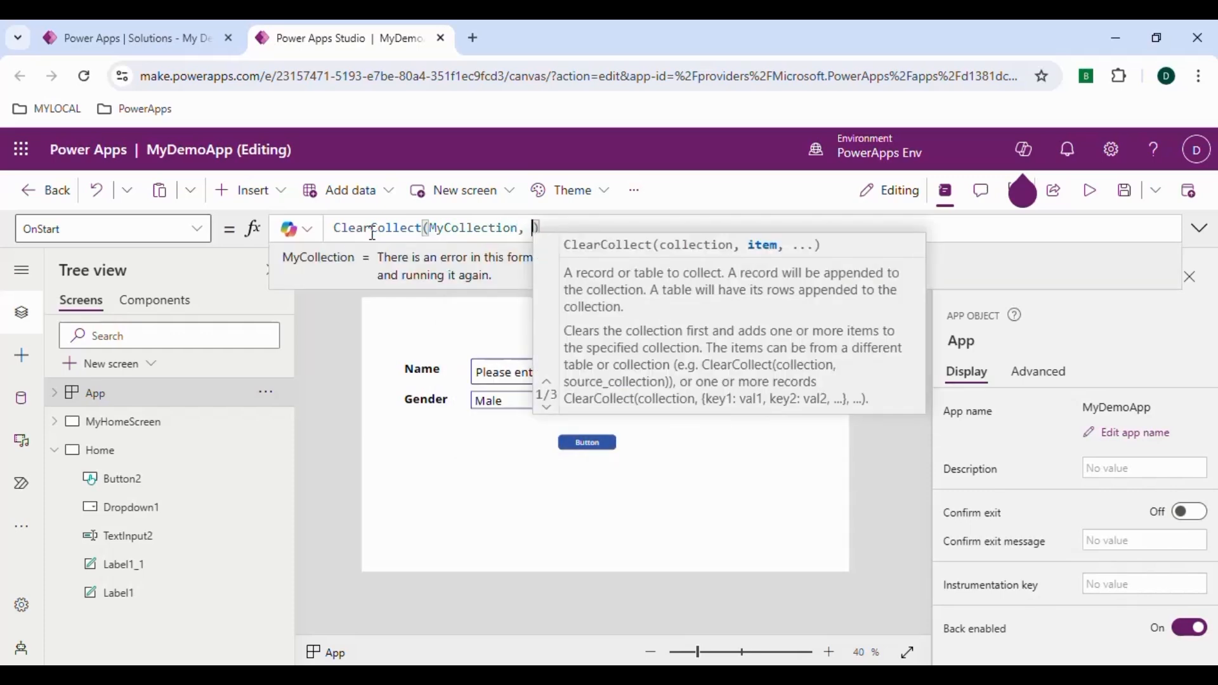
# Step: Complete the ClearCollect call with a record of empty text fields, {Name:"", Gender: ""}
pyautogui.write('{')
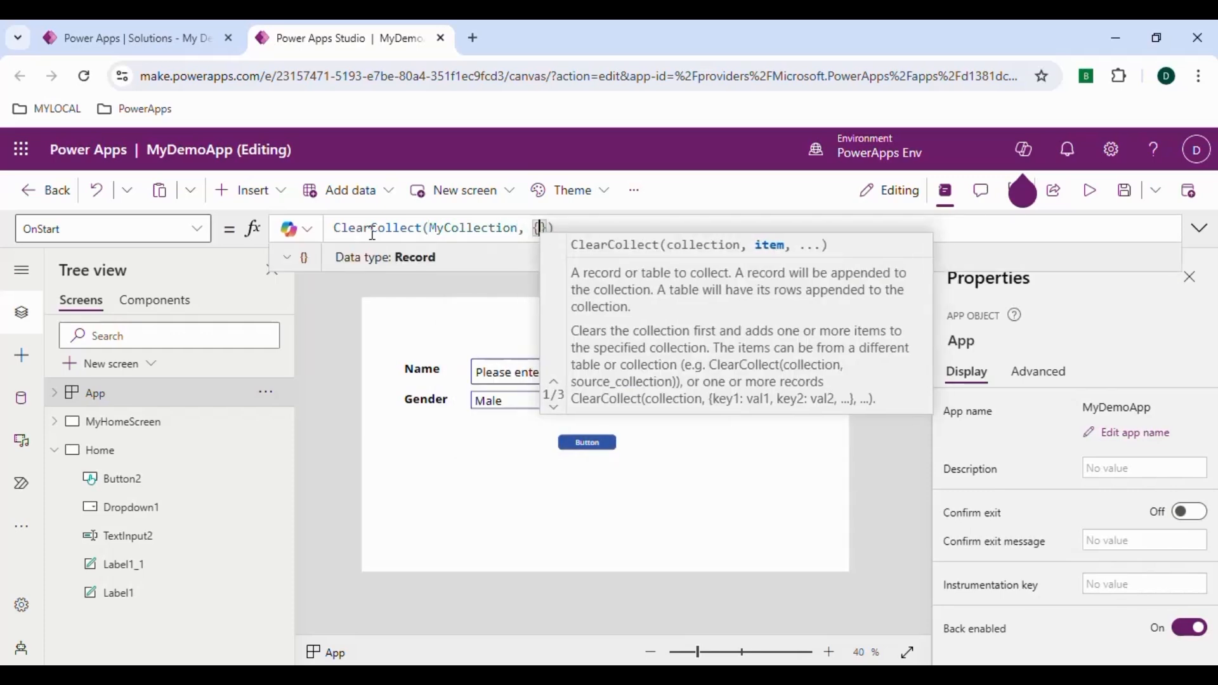
pyautogui.write('"')
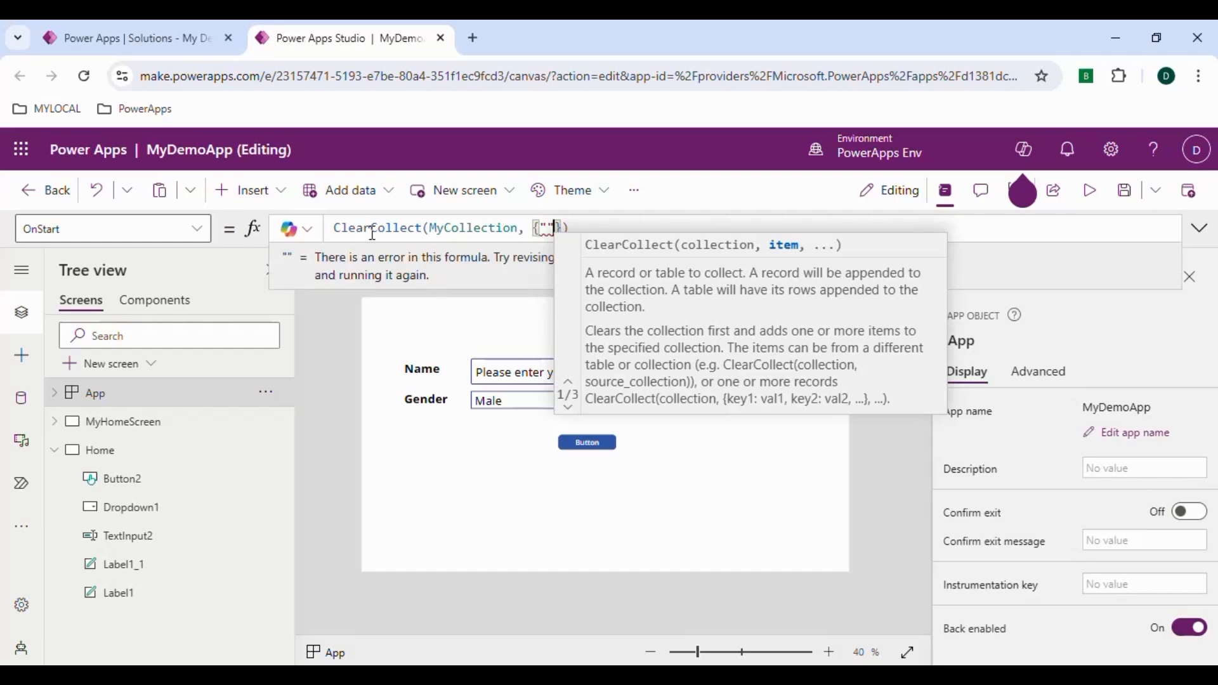
pyautogui.press('BackSpace')
pyautogui.write('Name')
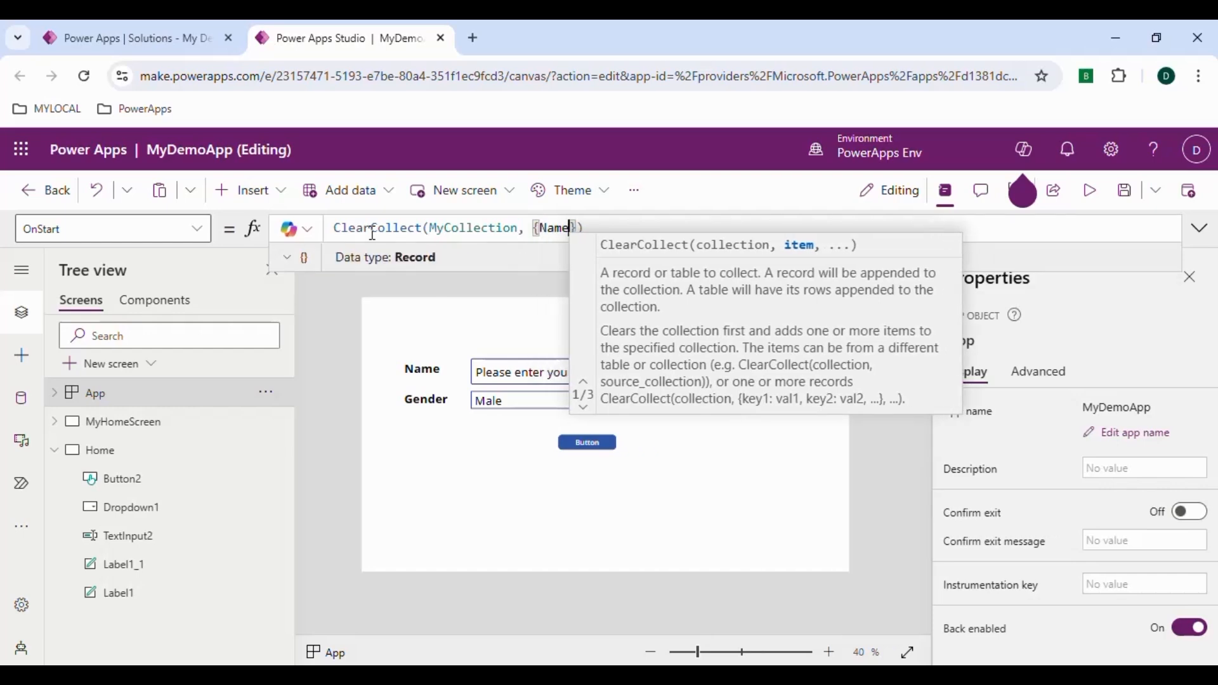
pyautogui.write(': Gen')
pyautogui.press('BackSpace')
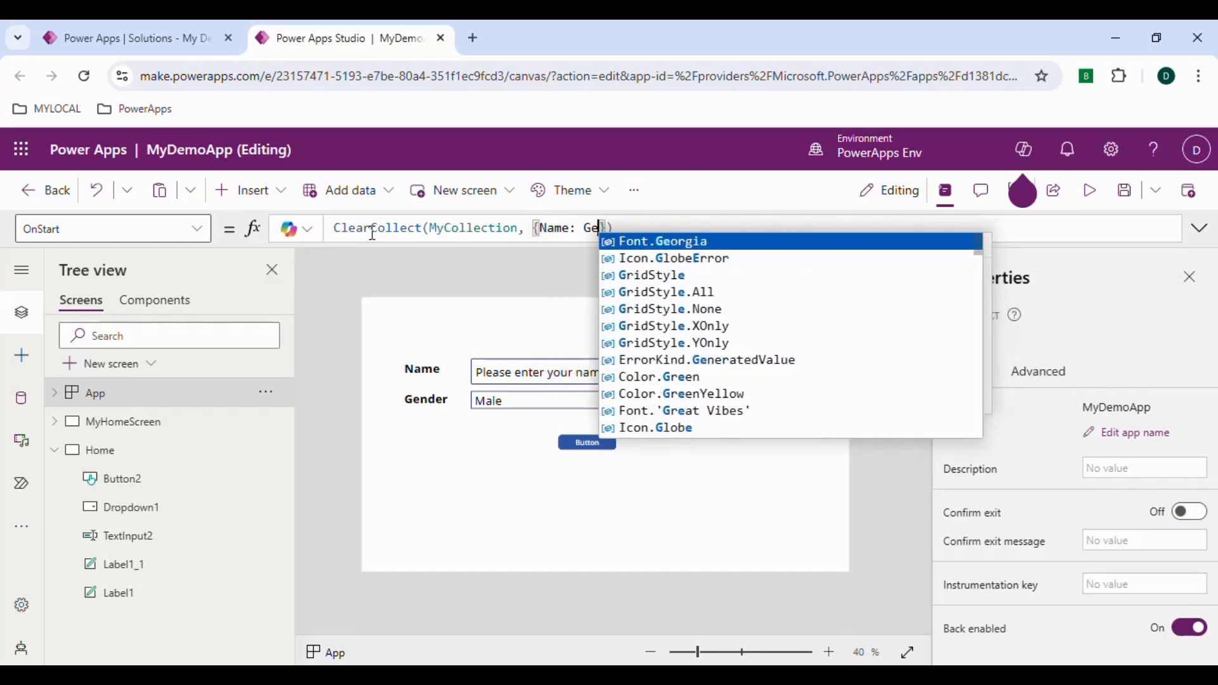
pyautogui.write('nder')
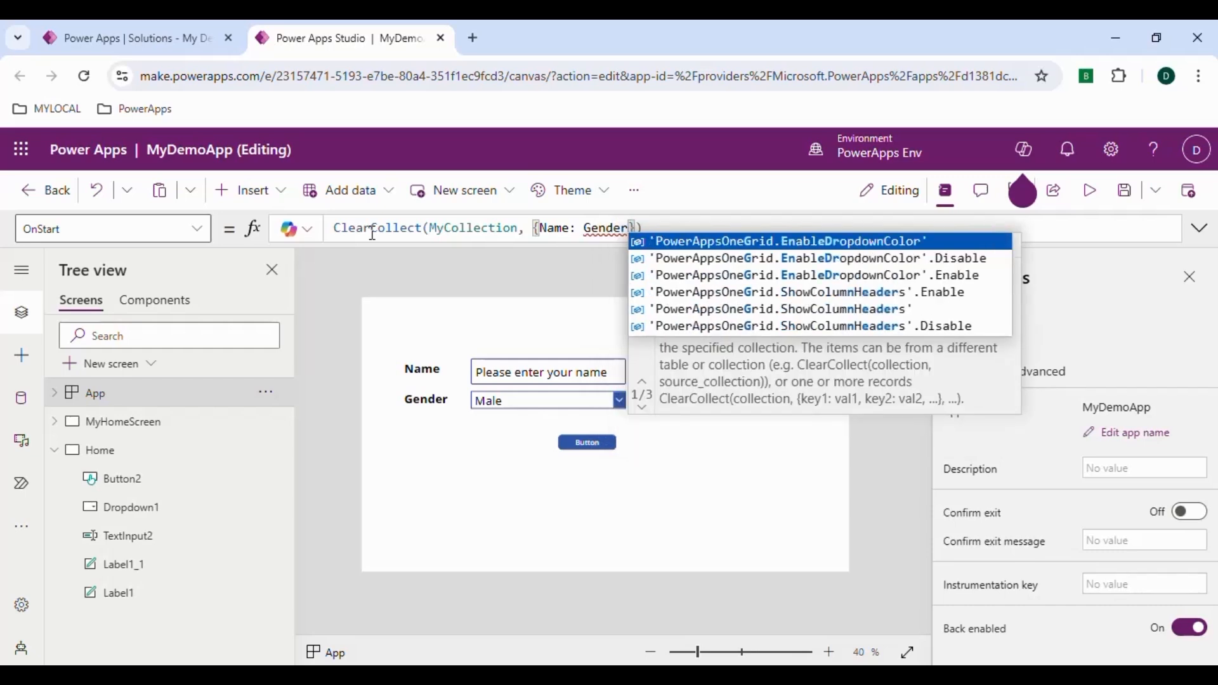
pyautogui.press('Left')
pyautogui.press('Left')
pyautogui.press('Left')
pyautogui.press('Left')
pyautogui.press('Left')
pyautogui.press('Left')
pyautogui.press('Left')
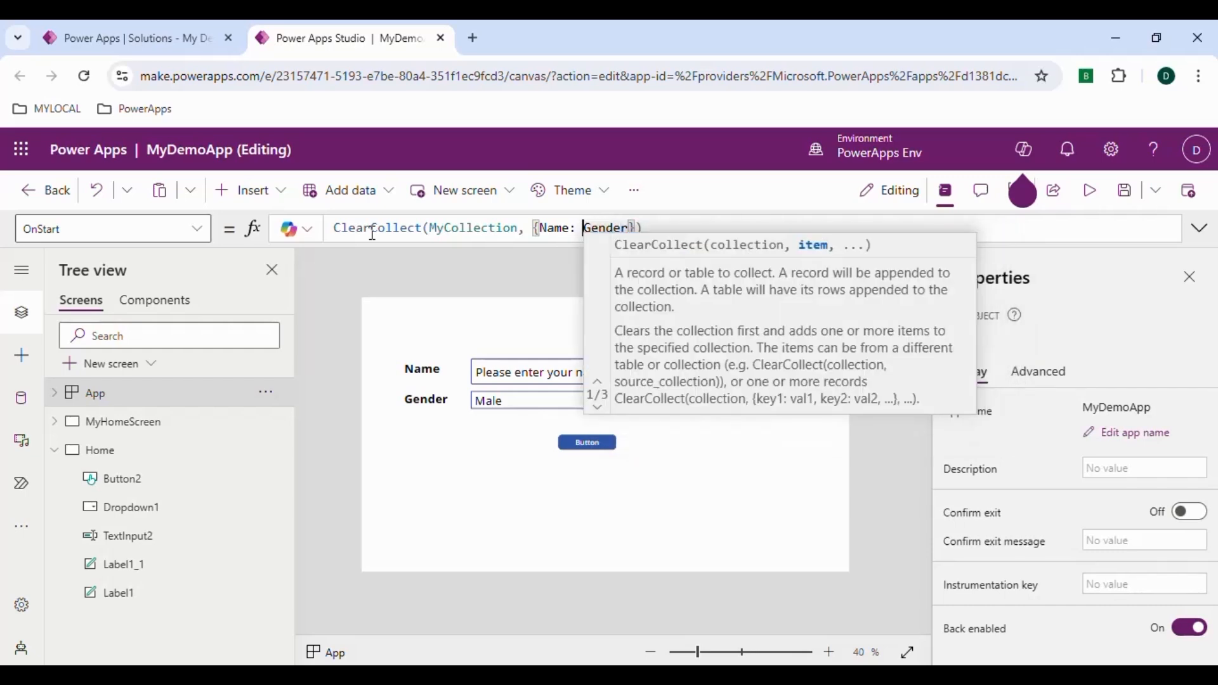
pyautogui.write('""')
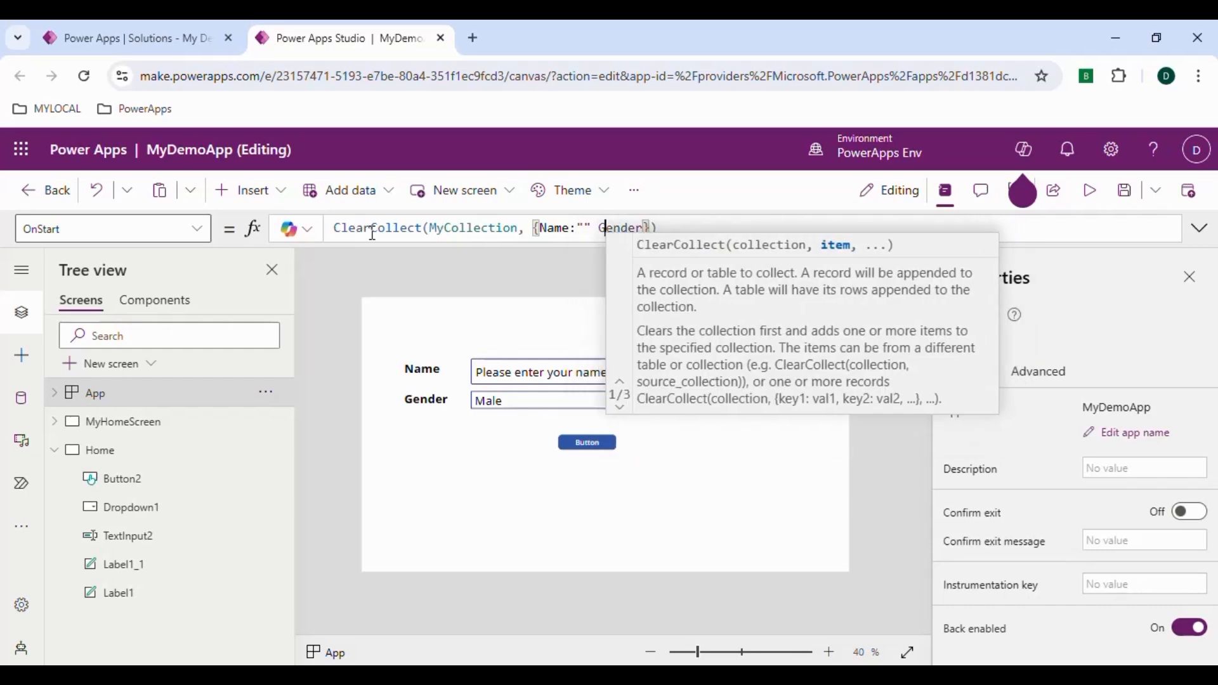
pyautogui.write(': ""')
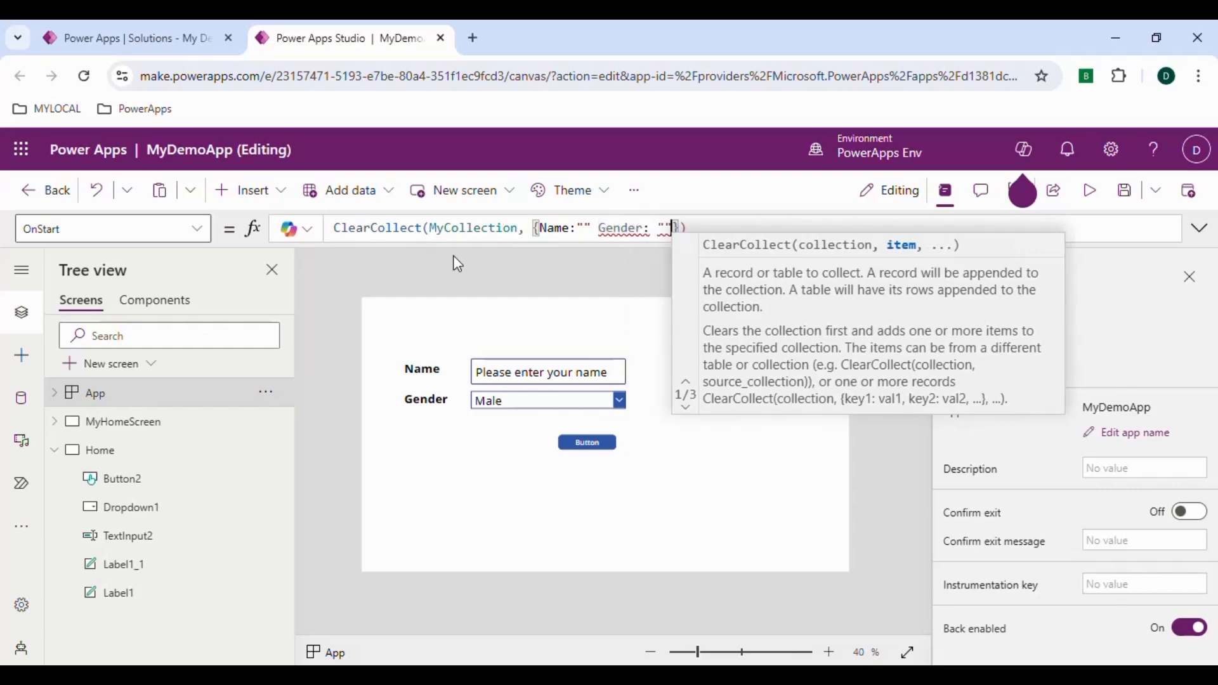
pyautogui.click(594, 230)
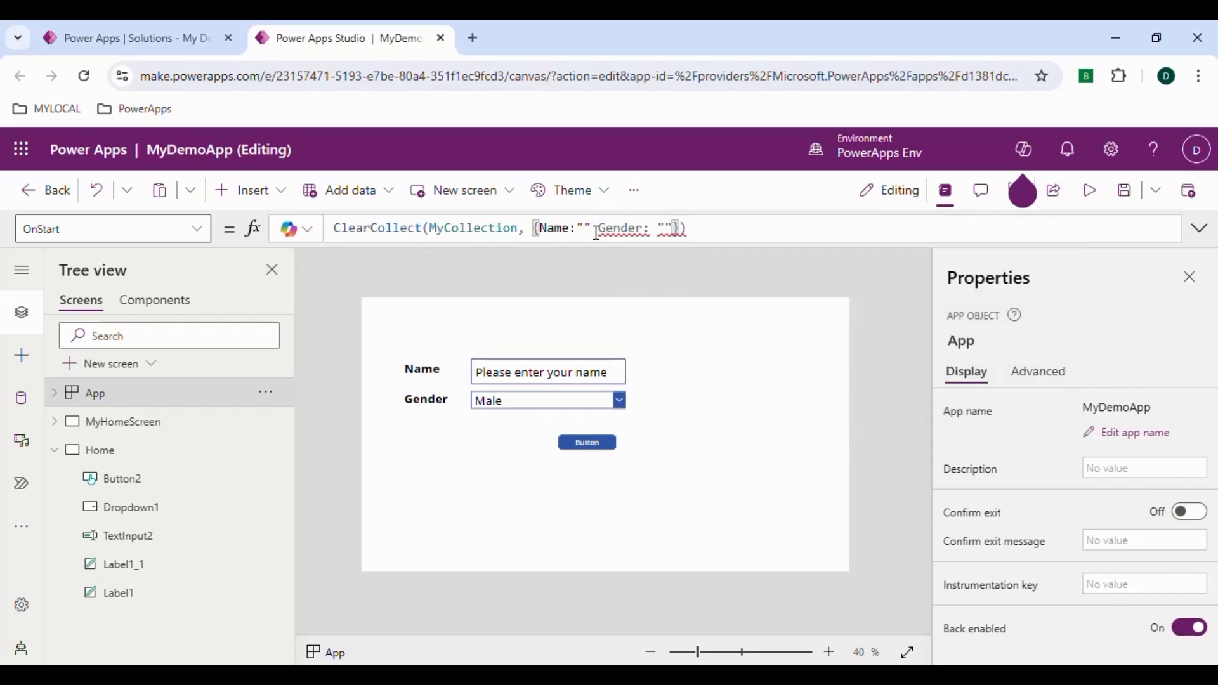
pyautogui.write(',')
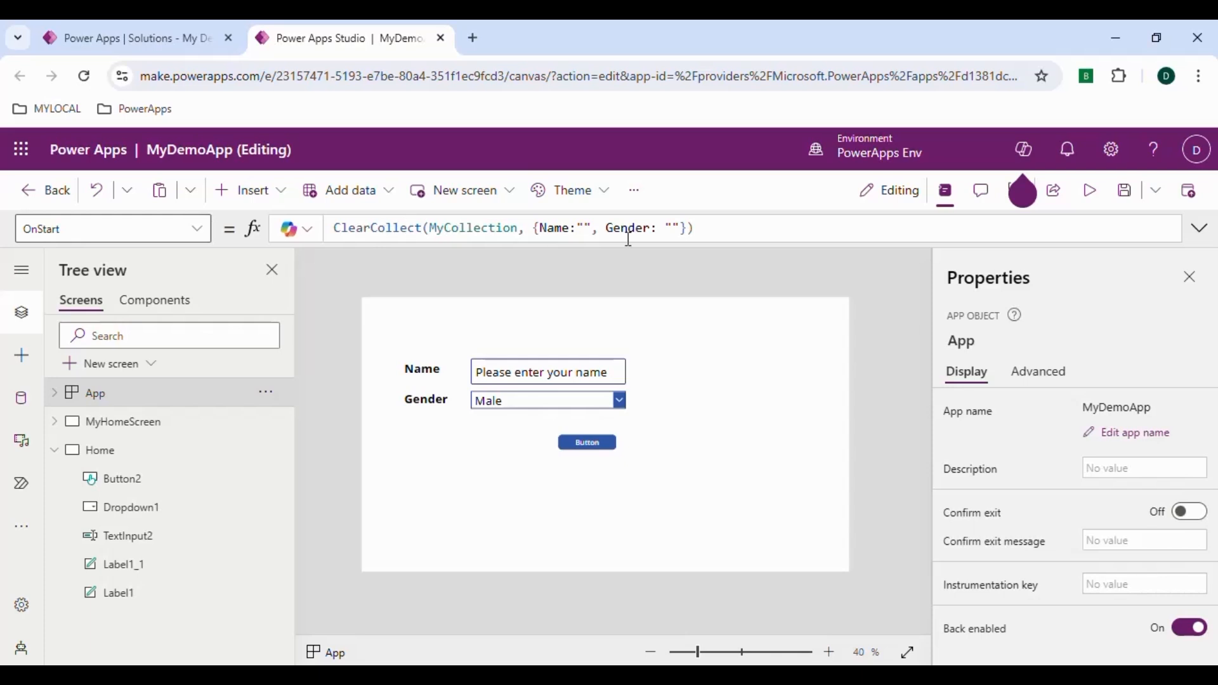
# Step: Run the App object's OnStart formula
pyautogui.click(265, 396)
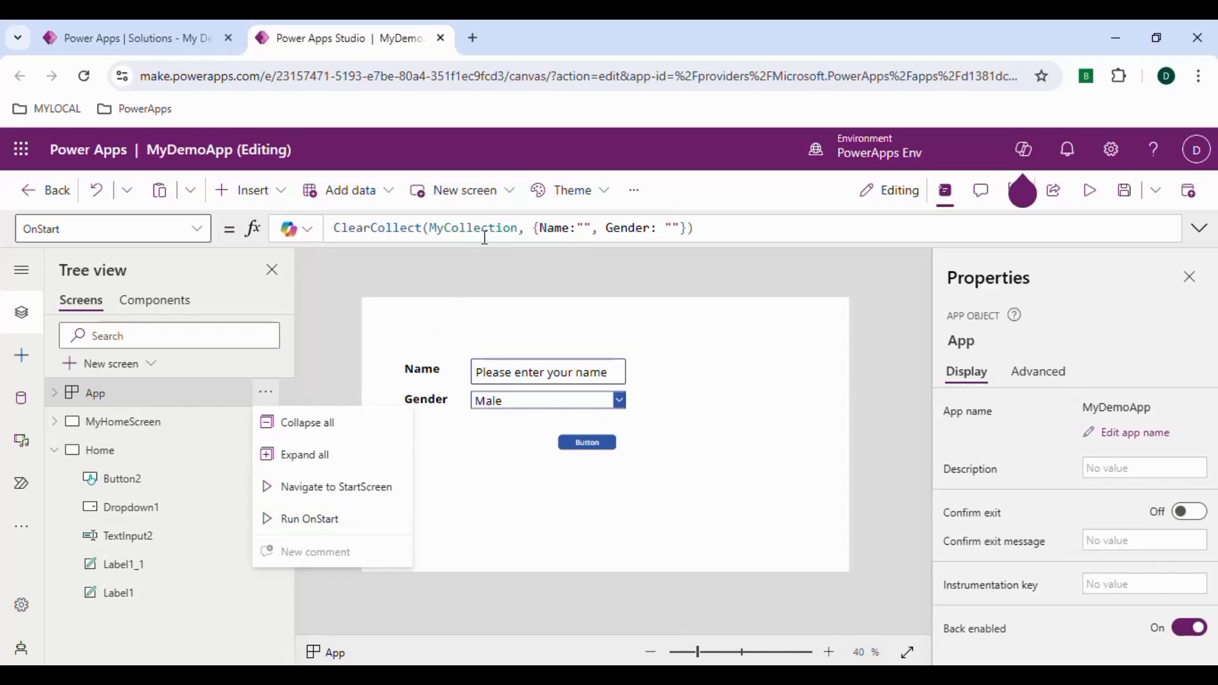
pyautogui.click(322, 524)
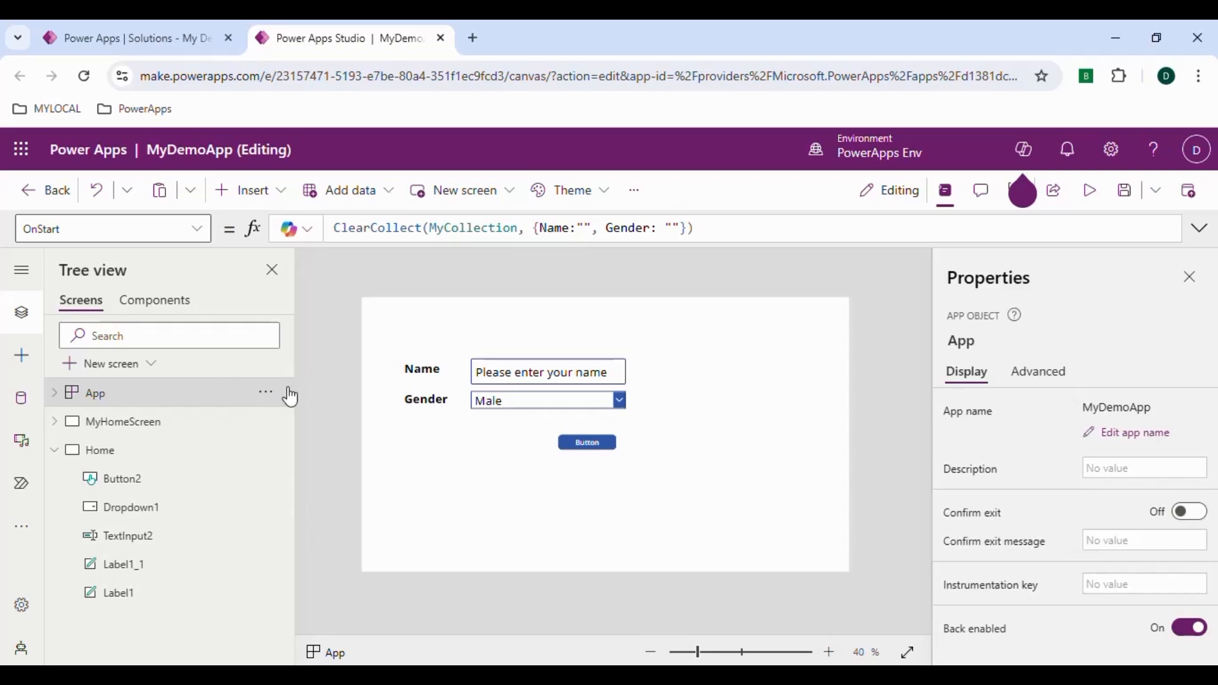
pyautogui.click(269, 396)
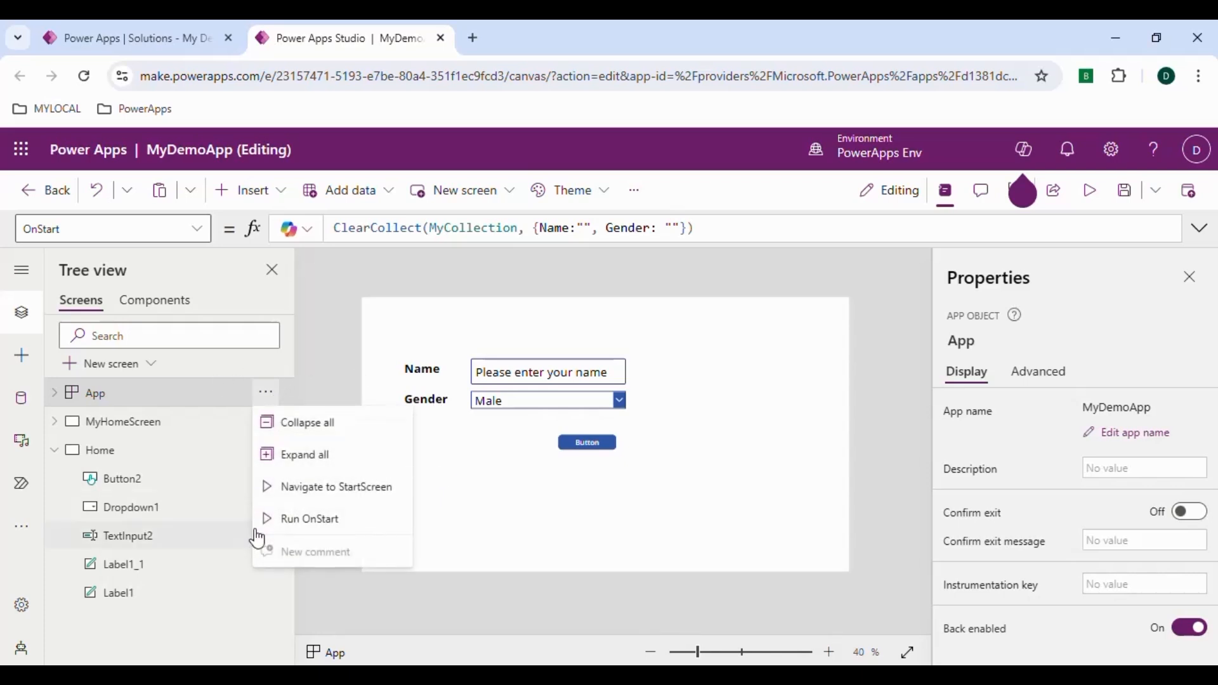
pyautogui.click(347, 609)
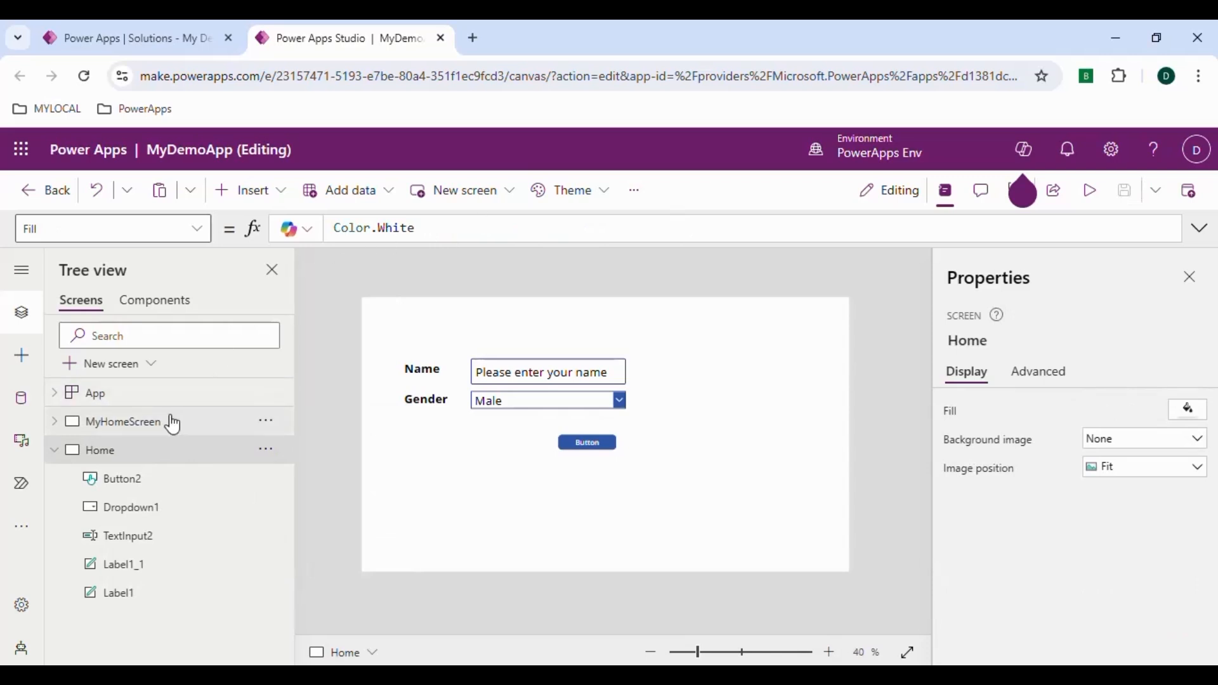
# Step: Inspect the MyCollection table's columns and the Name field's data type in the App object's OnStart formula
pyautogui.click(138, 404)
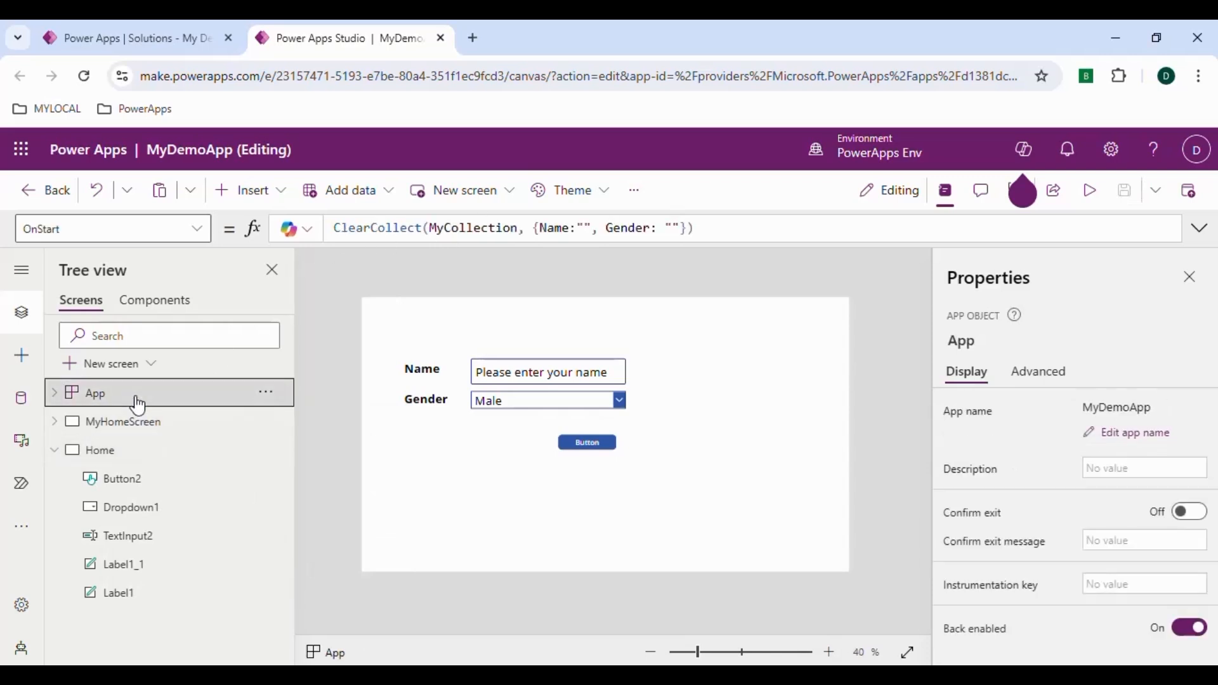
pyautogui.click(490, 227)
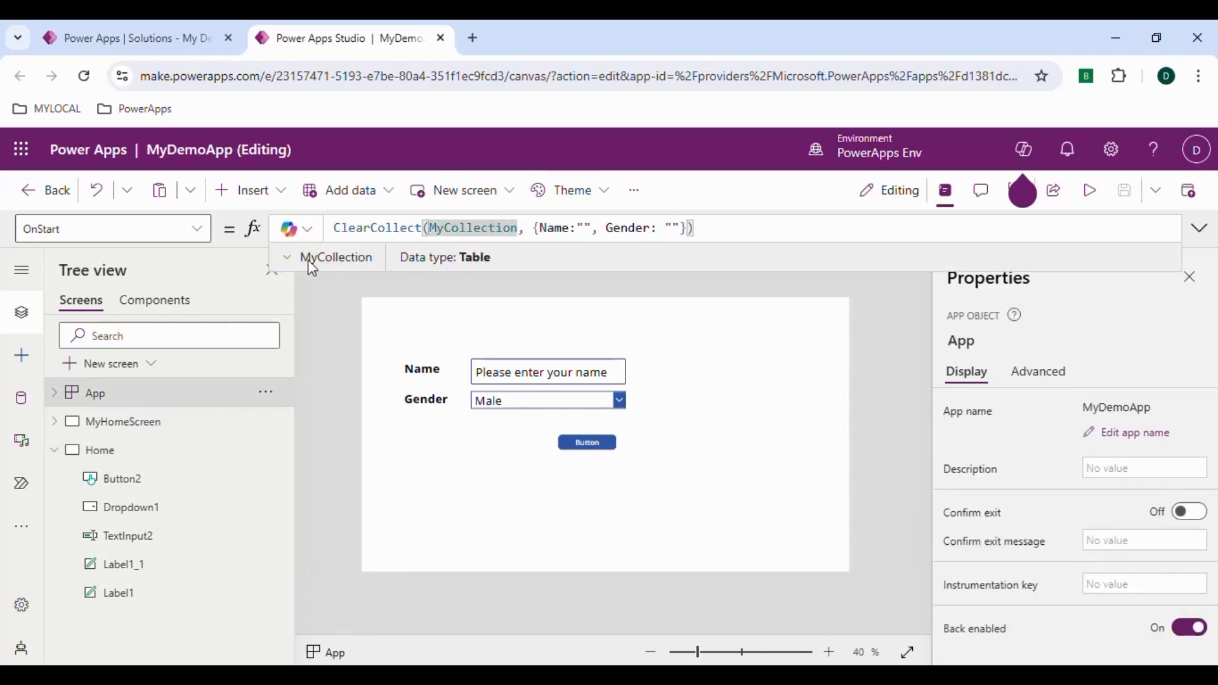
pyautogui.click(288, 258)
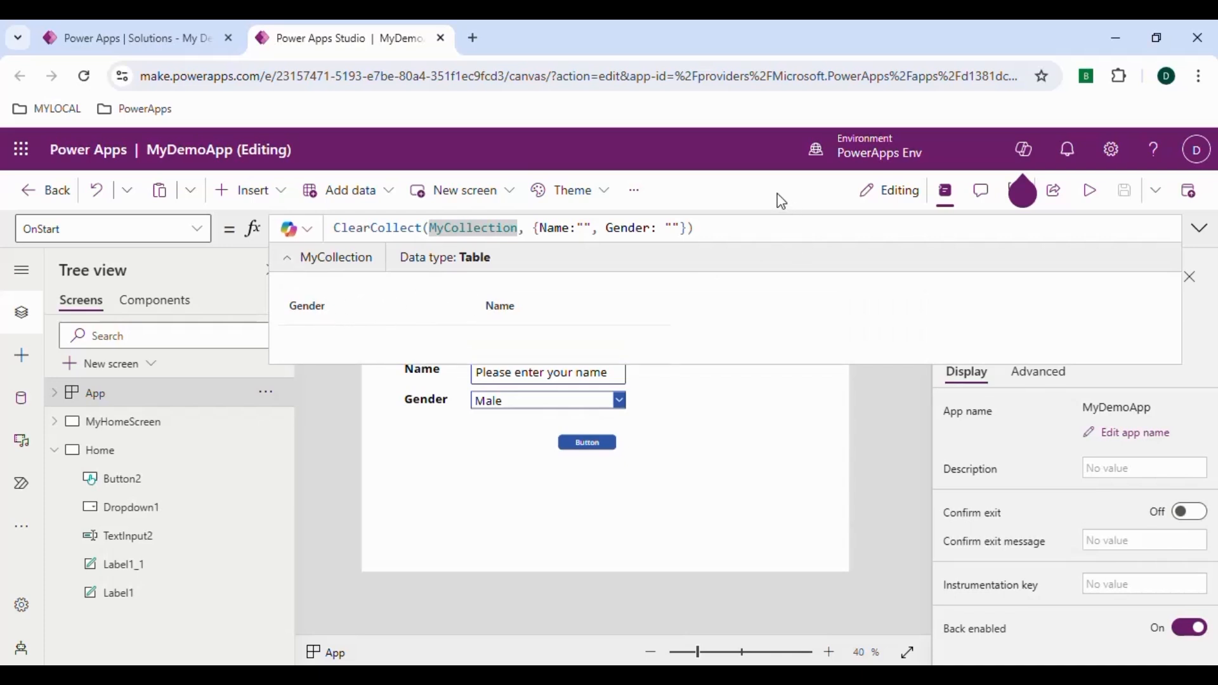
pyautogui.click(585, 228)
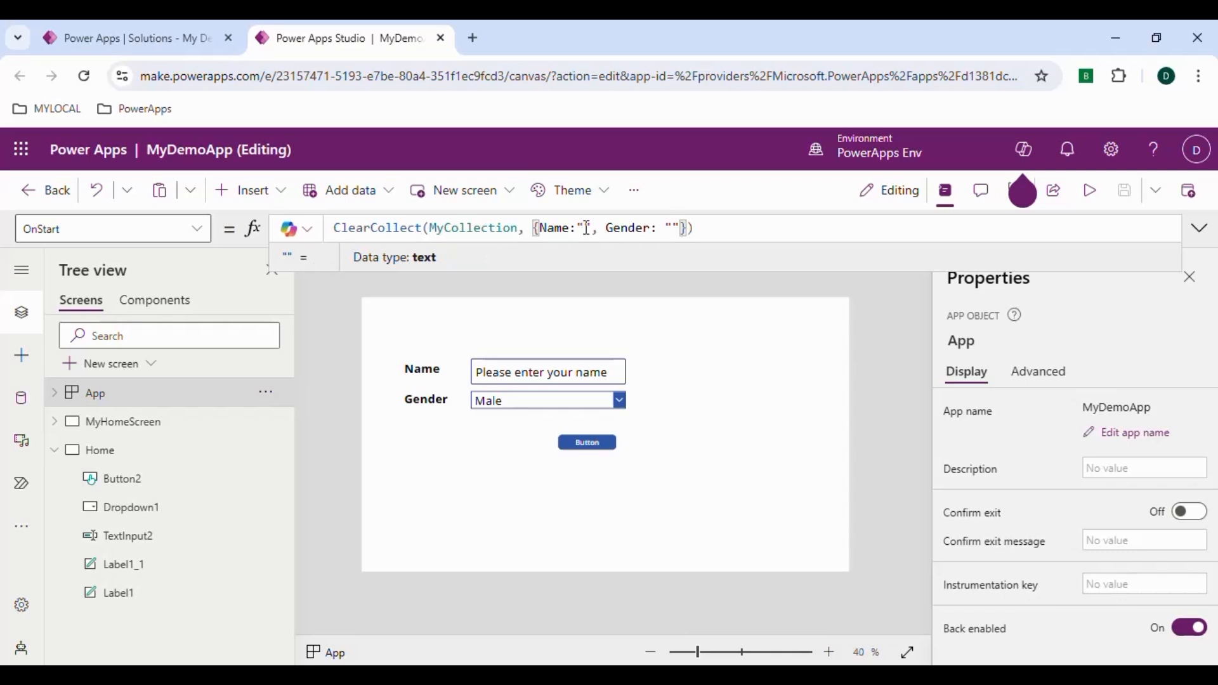
pyautogui.click(717, 180)
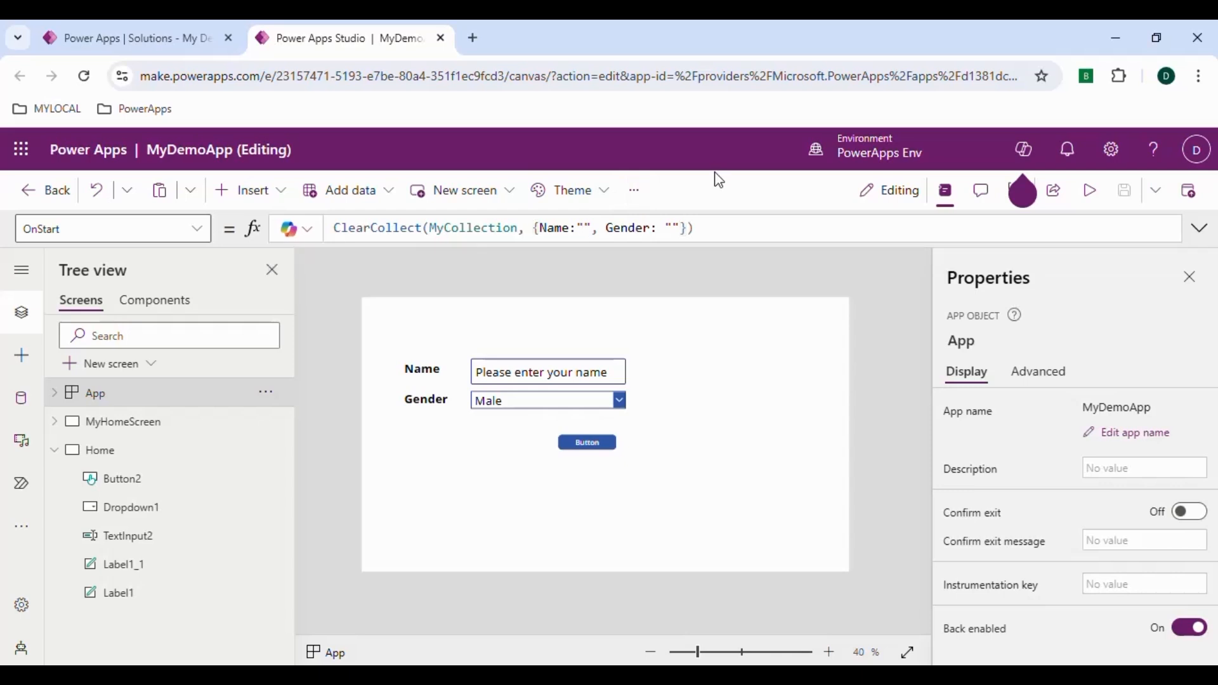
# Step: Begin the button's OnSelect formula with a Collect call that targets MyCollection
pyautogui.click(602, 445)
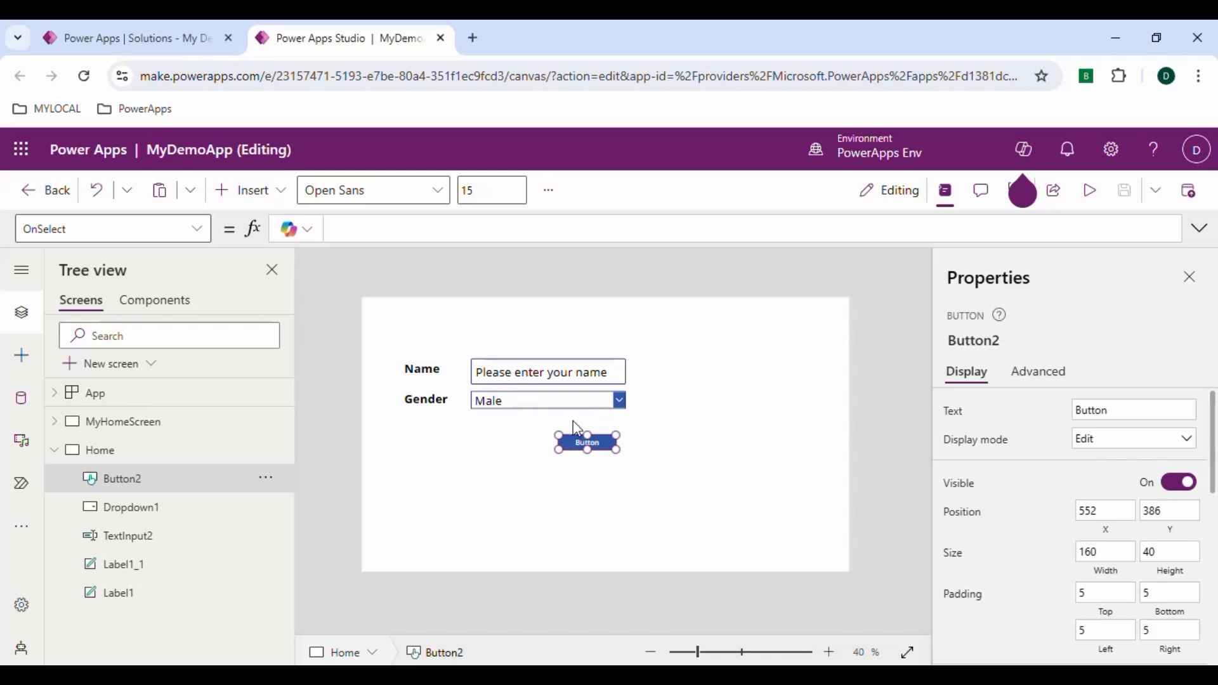
pyautogui.click(368, 226)
pyautogui.write('Coll')
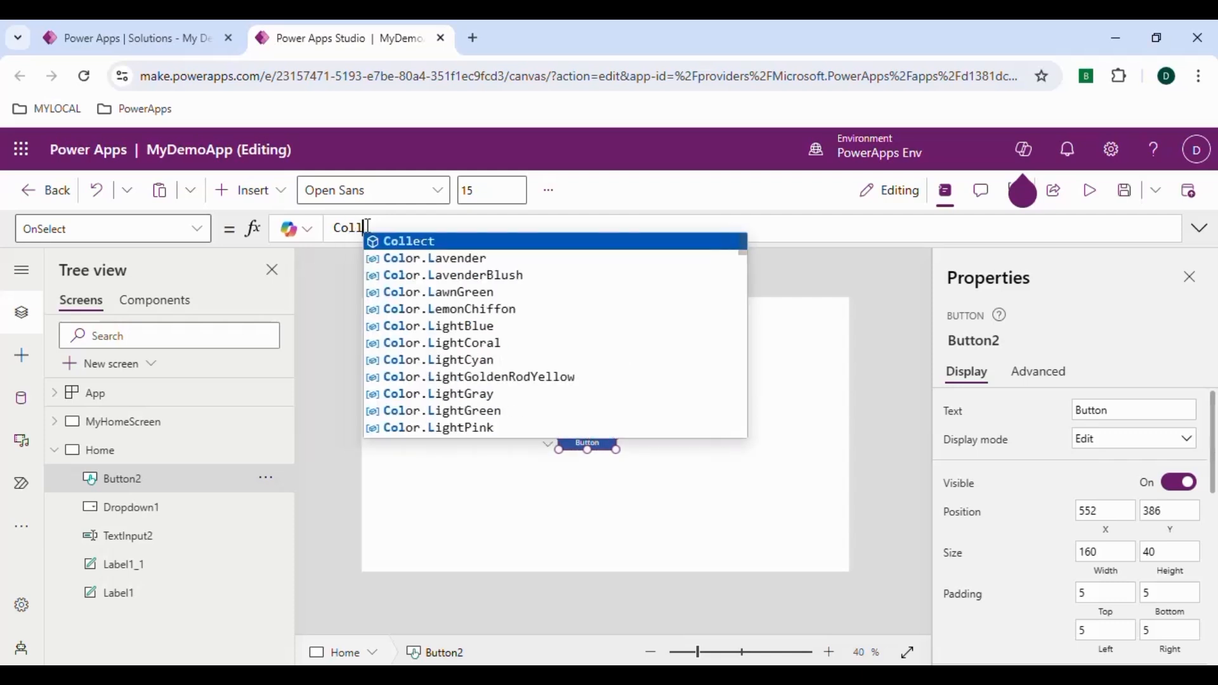
pyautogui.write('ect()')
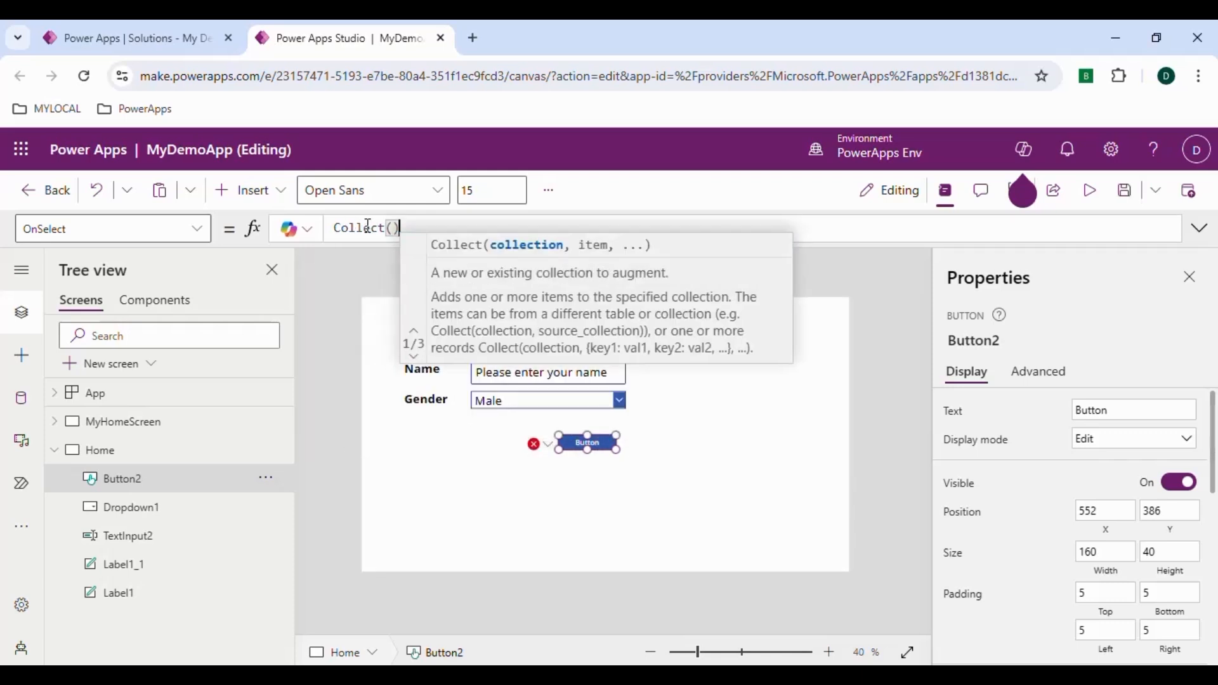
pyautogui.press('Left')
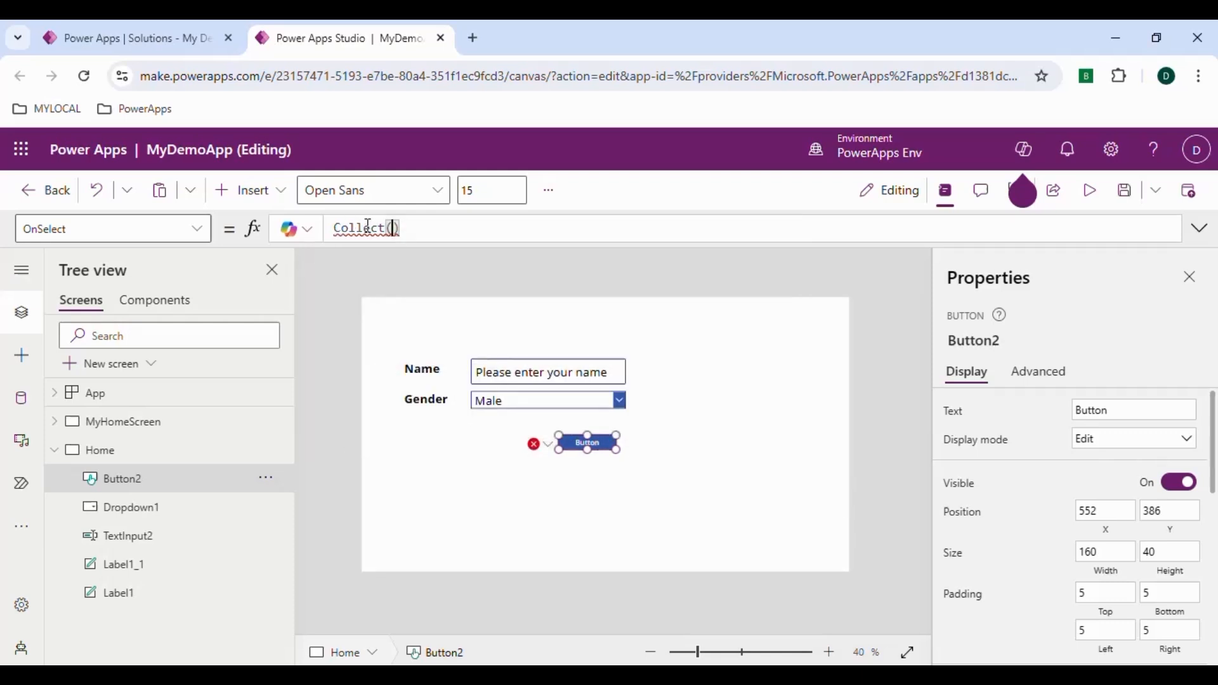
pyautogui.write('My')
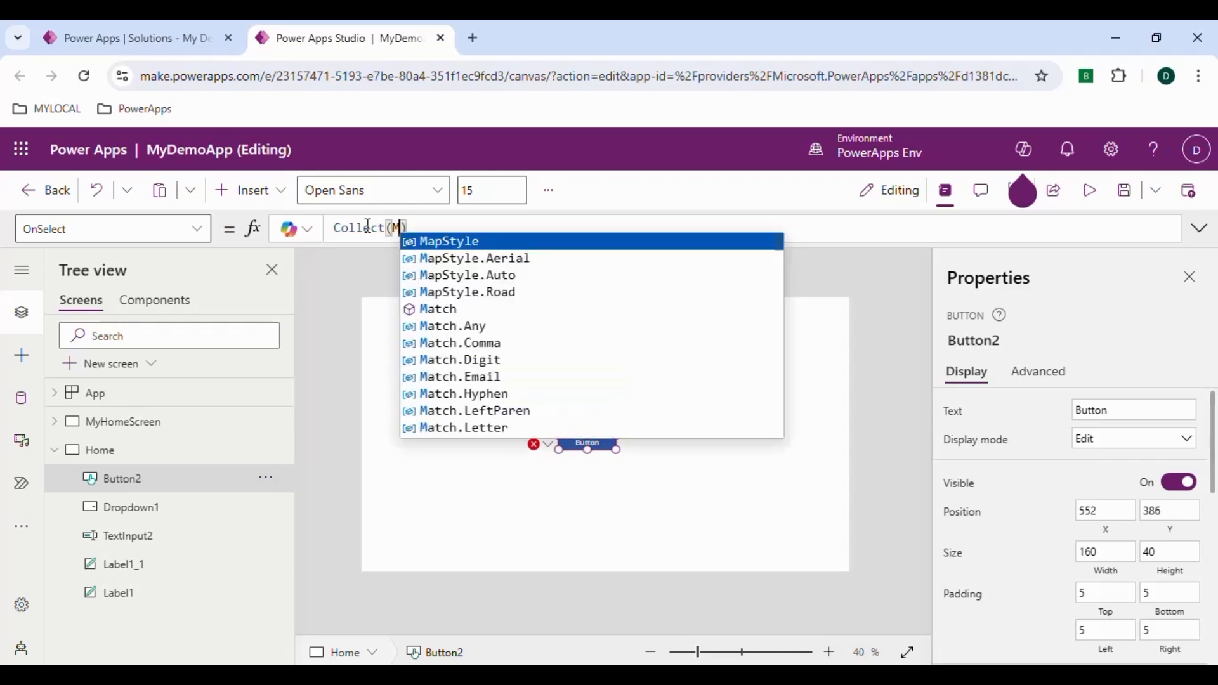
pyautogui.press('Tab')
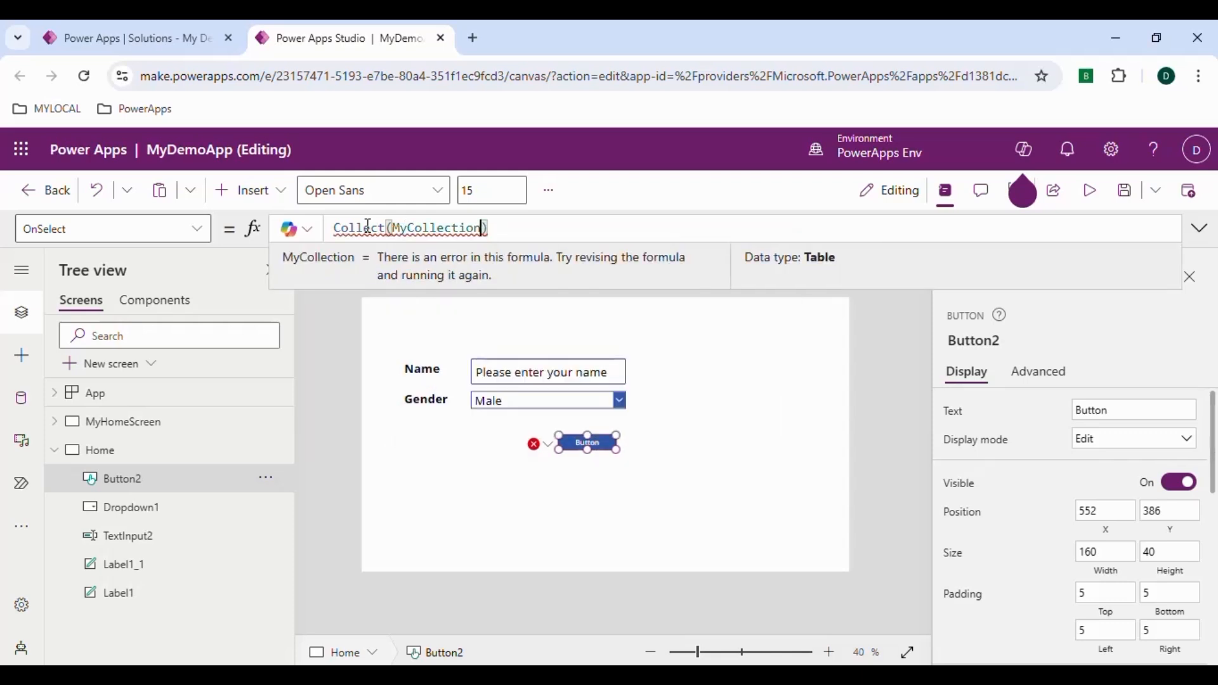
# Step: Add a record with Name and Gender fields to the Collect call, leaving both field values blank
pyautogui.write(', {')
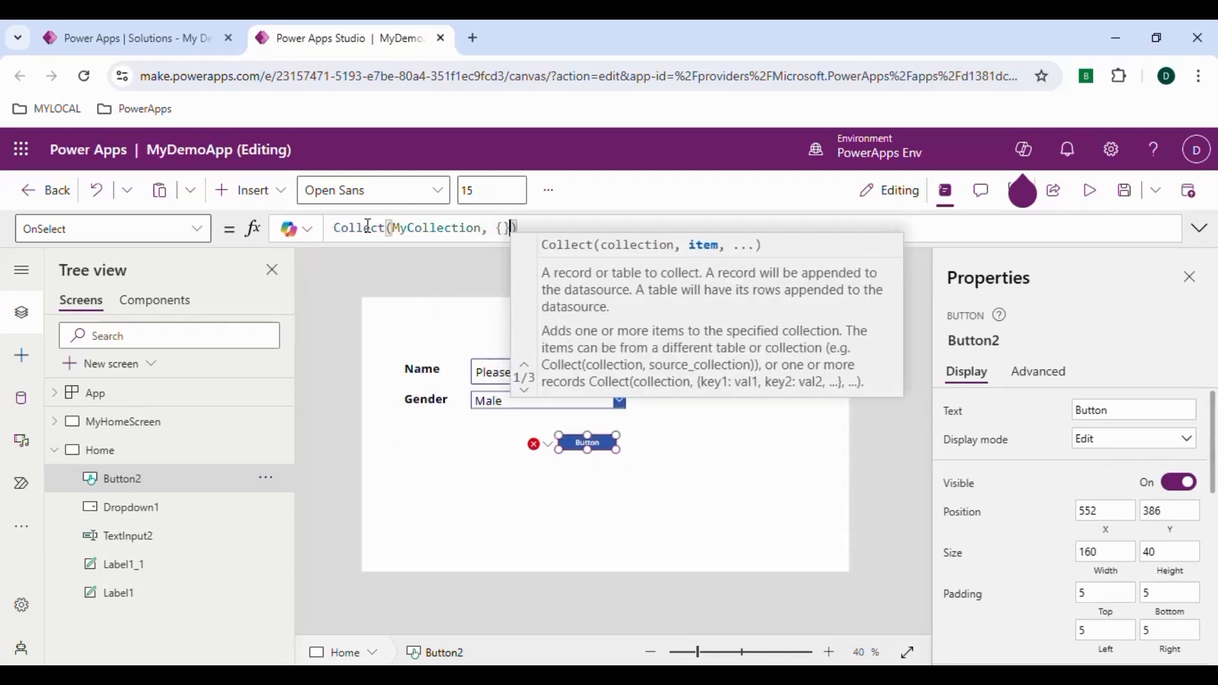
pyautogui.press('Left')
pyautogui.write('Name: ')
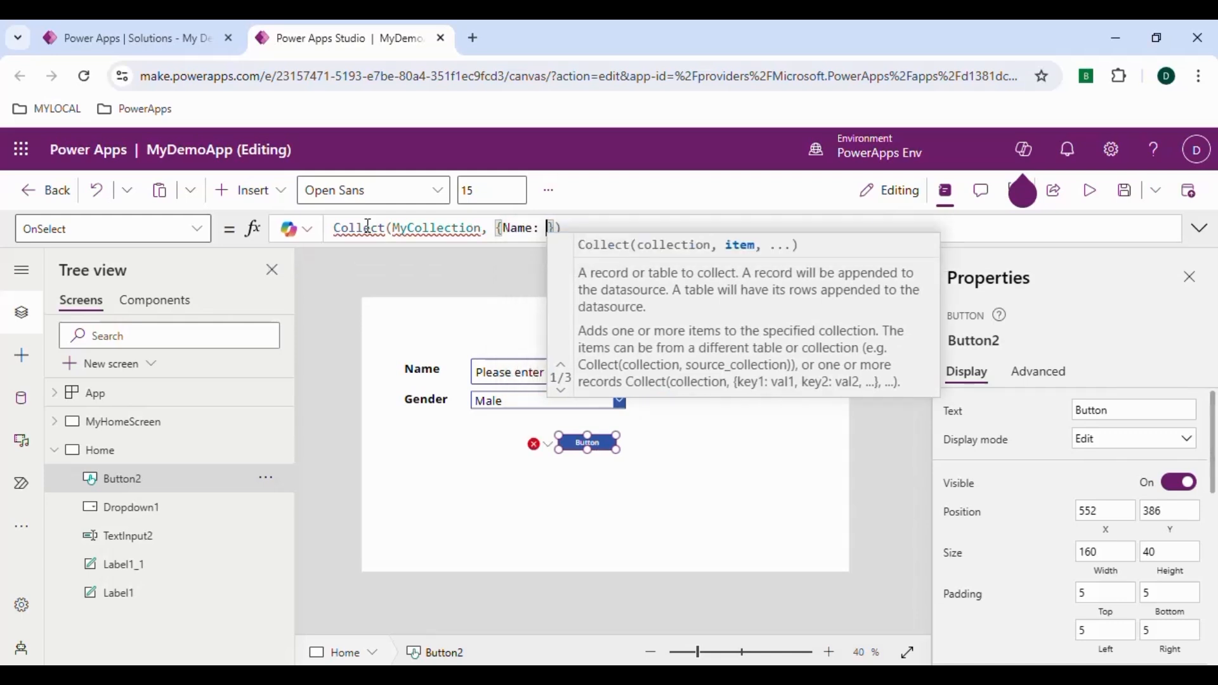
pyautogui.write(', ""')
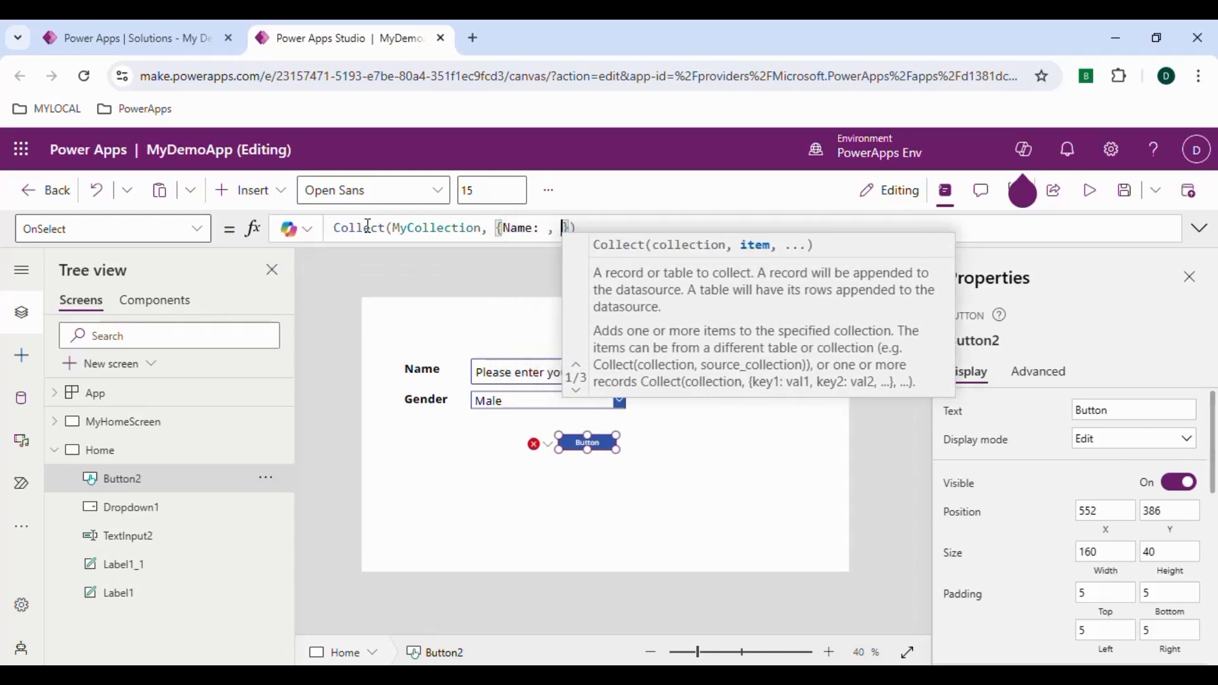
pyautogui.press('BackSpace')
pyautogui.press('BackSpace')
pyautogui.write('Gender')
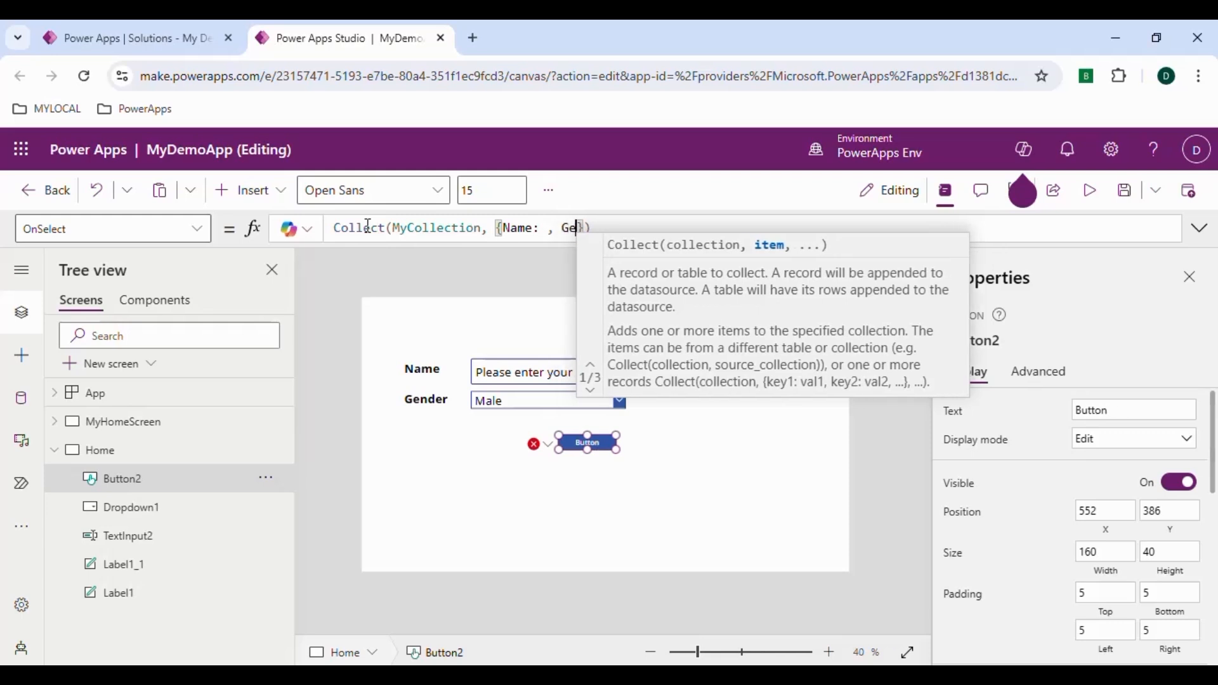
pyautogui.write(':')
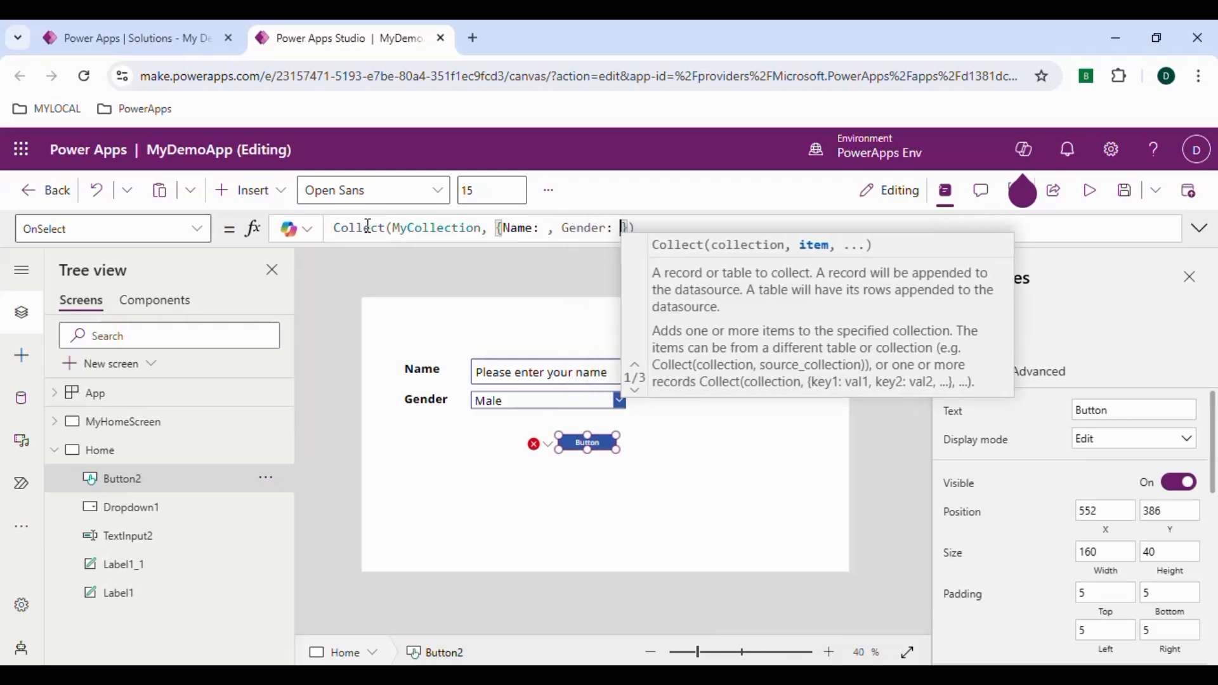
pyautogui.click(476, 493)
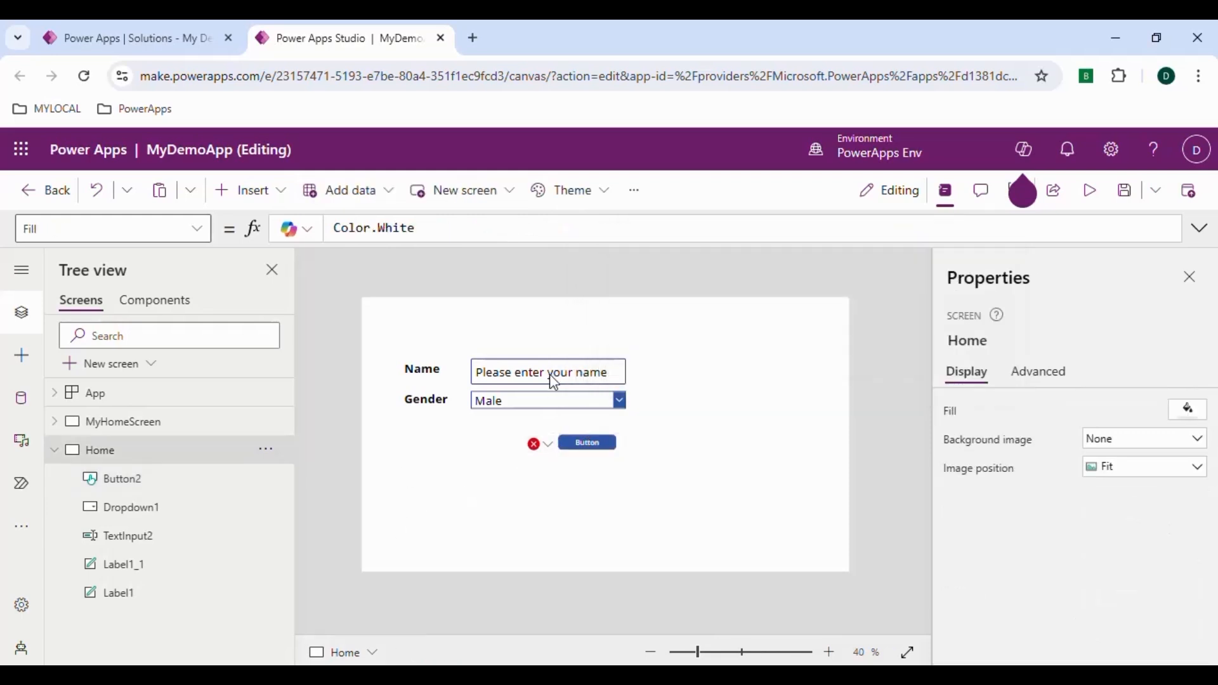
# Step: Rename the text input beside the Name label as TextInput_Name
pyautogui.click(505, 381)
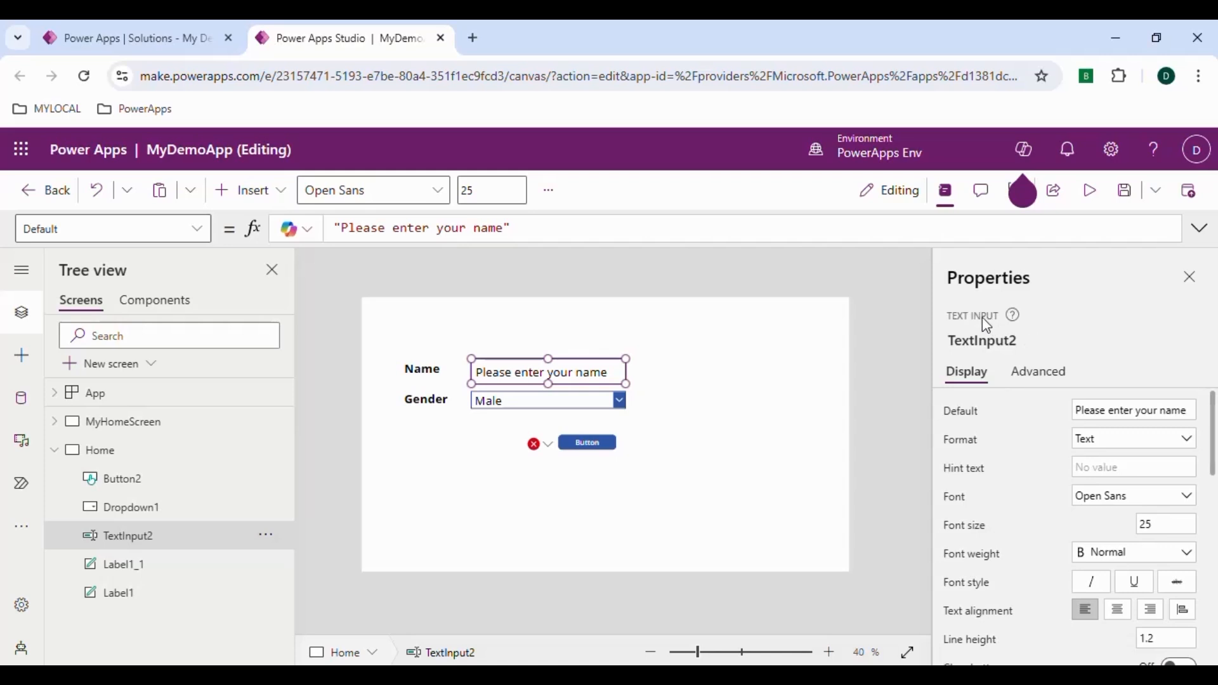
pyautogui.moveTo(987, 335)
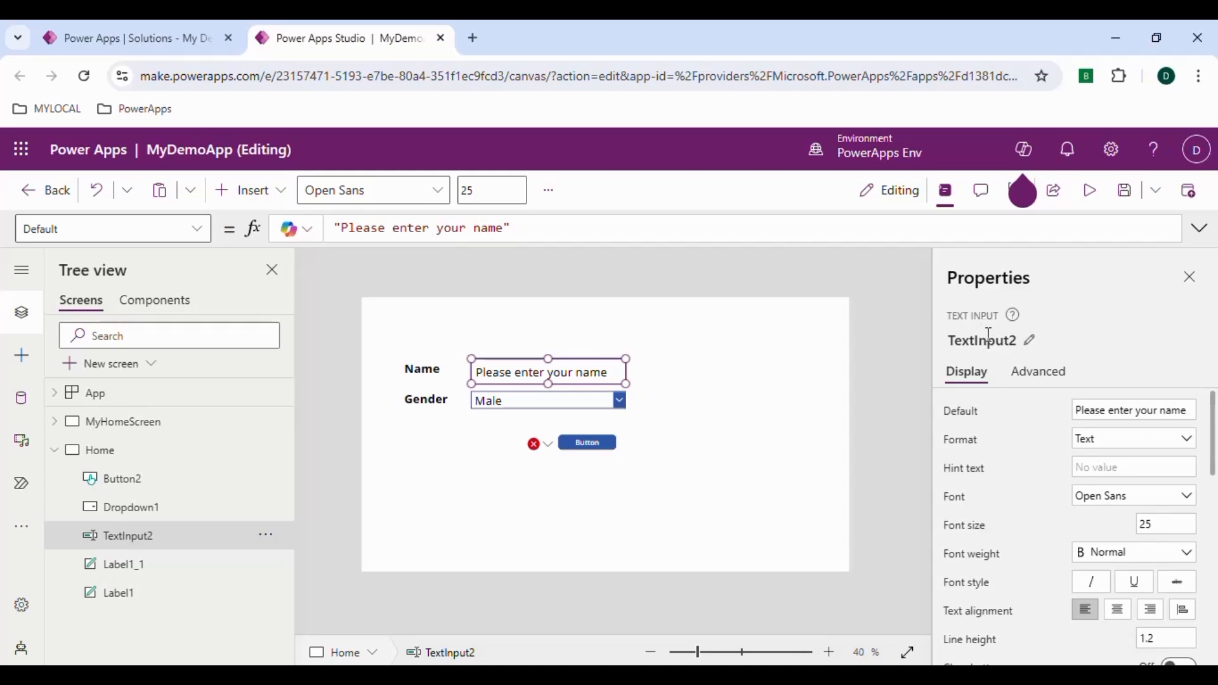
pyautogui.click(1033, 343)
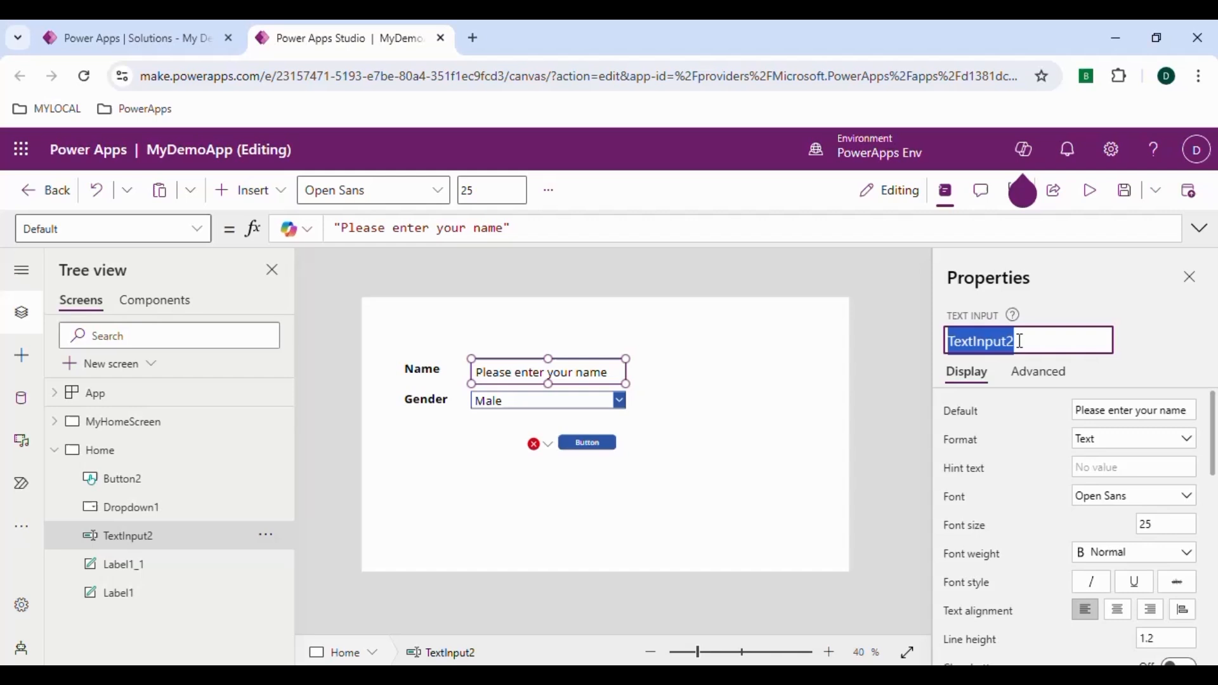
pyautogui.click(1020, 342)
pyautogui.press('BackSpace')
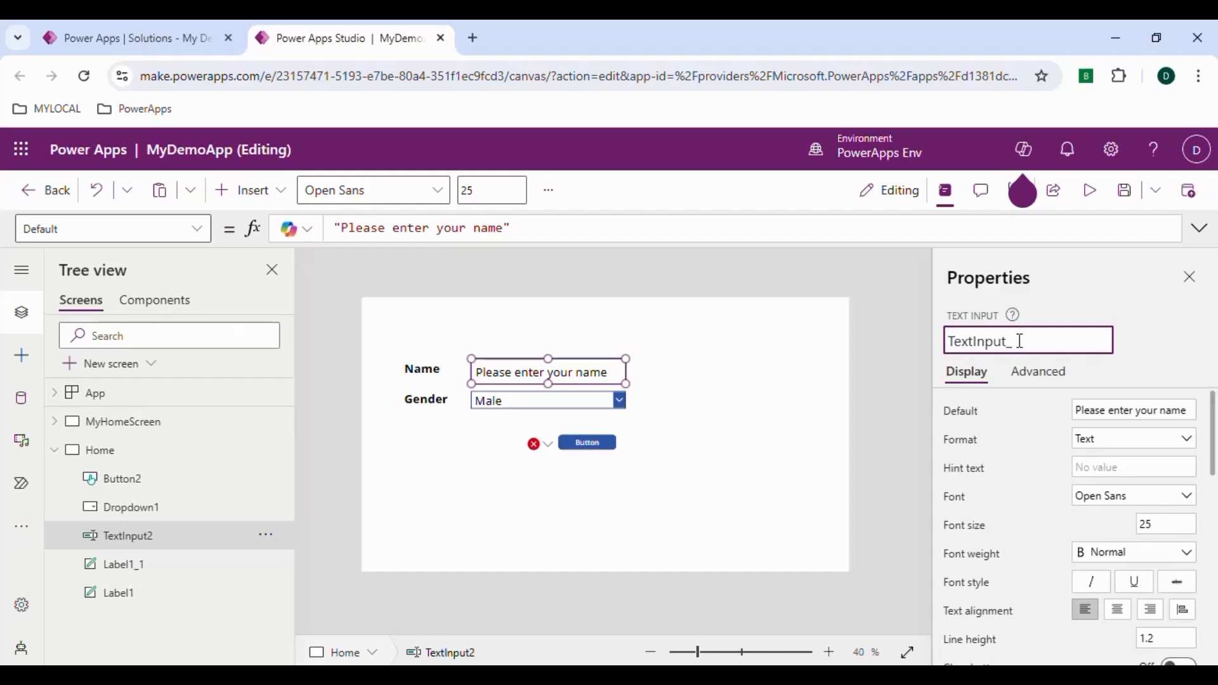
pyautogui.write('_Name')
pyautogui.click(1075, 322)
# Step: Rename the drop down beside the Gender label as Dropdown_Gender
pyautogui.click(518, 415)
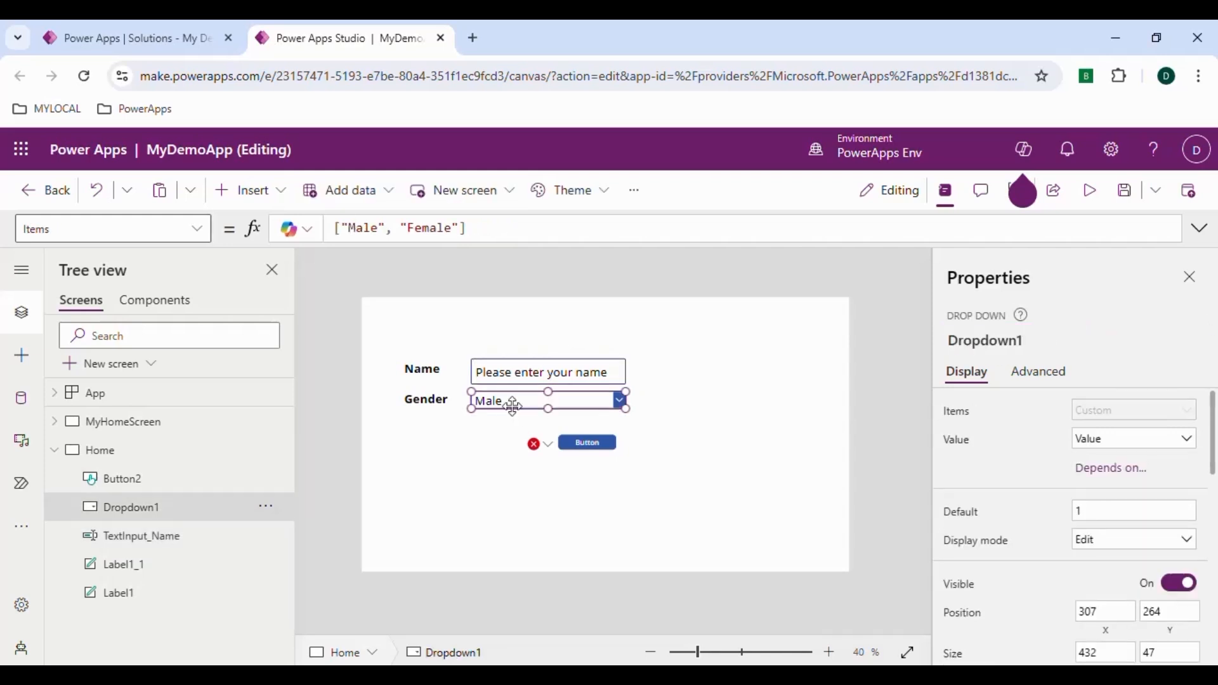
pyautogui.click(1028, 342)
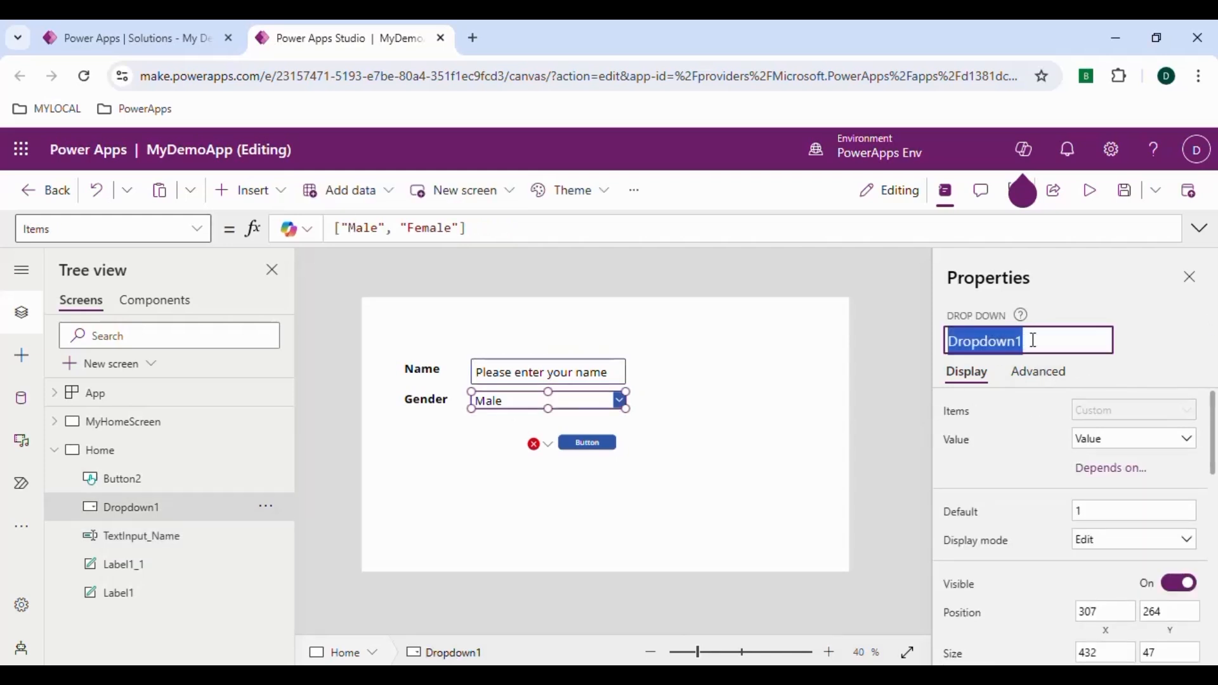
pyautogui.click(1034, 341)
pyautogui.write(')')
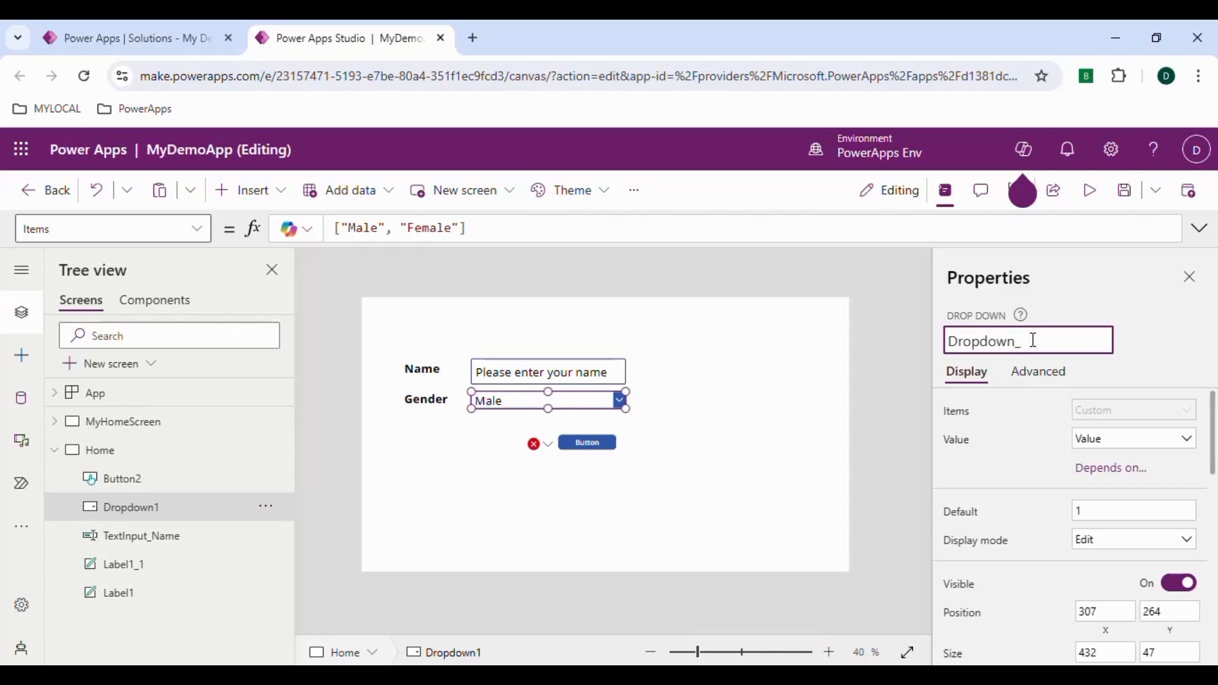
pyautogui.write('Gender')
pyautogui.click(1079, 316)
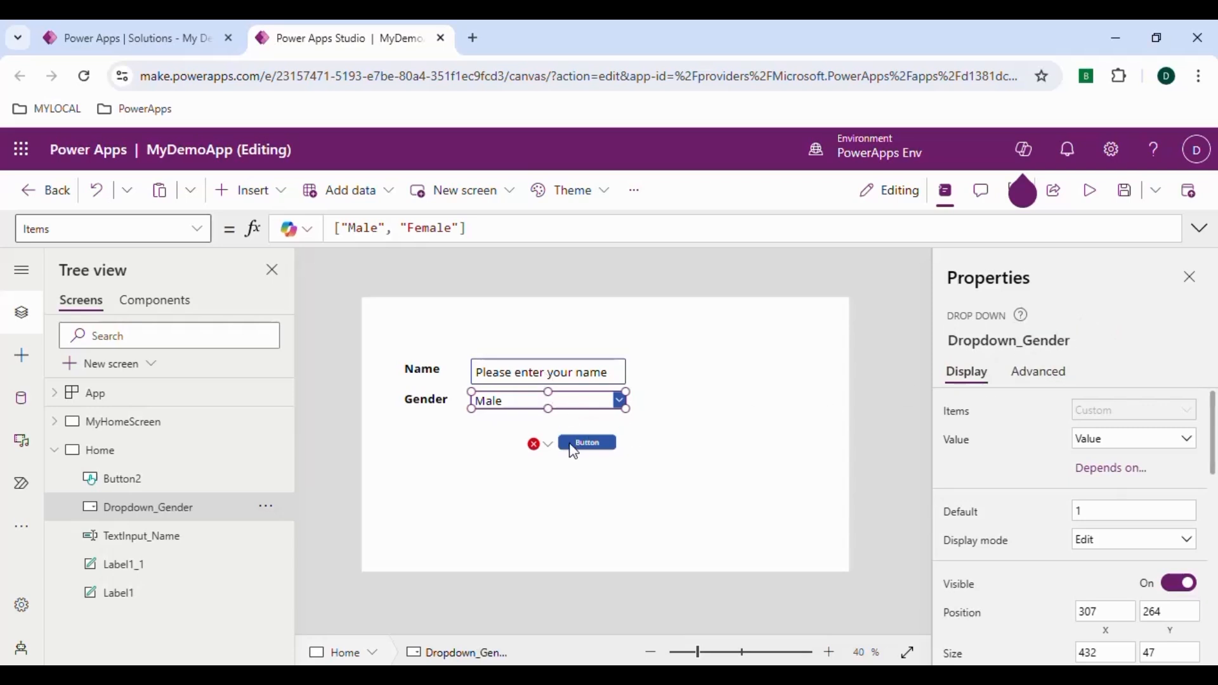
# Step: Set the Name field in the button's OnSelect Collect formula to TextInput_Name.Text
pyautogui.click(547, 446)
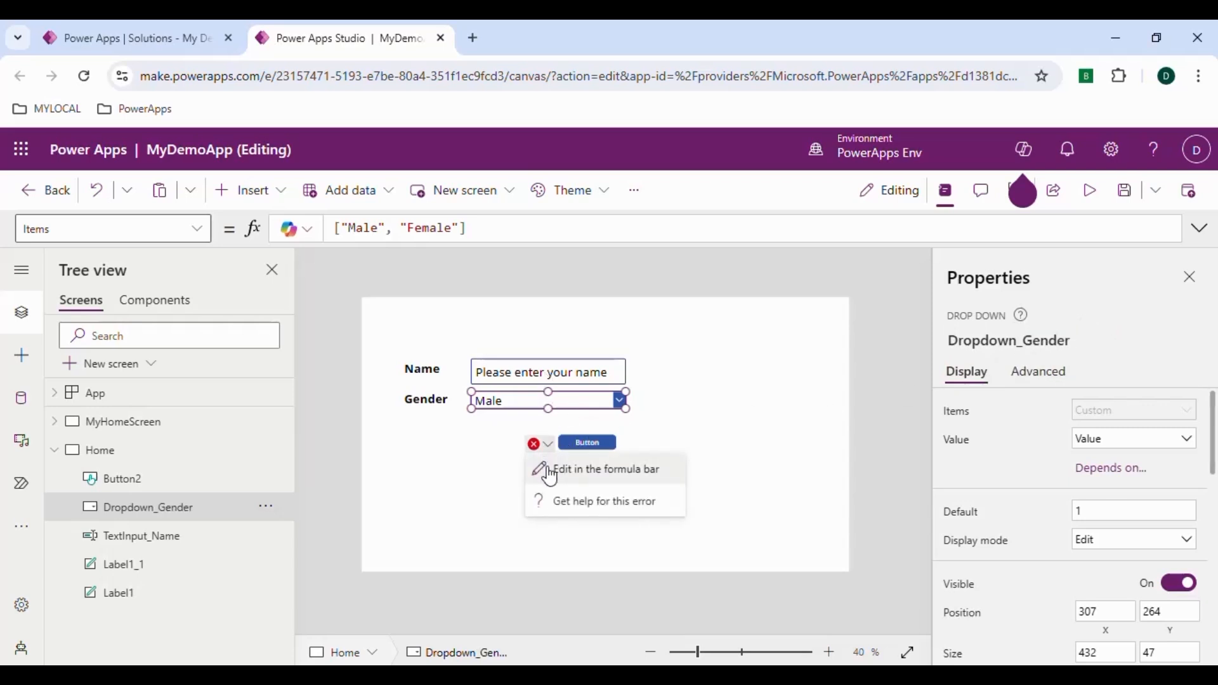
pyautogui.click(620, 484)
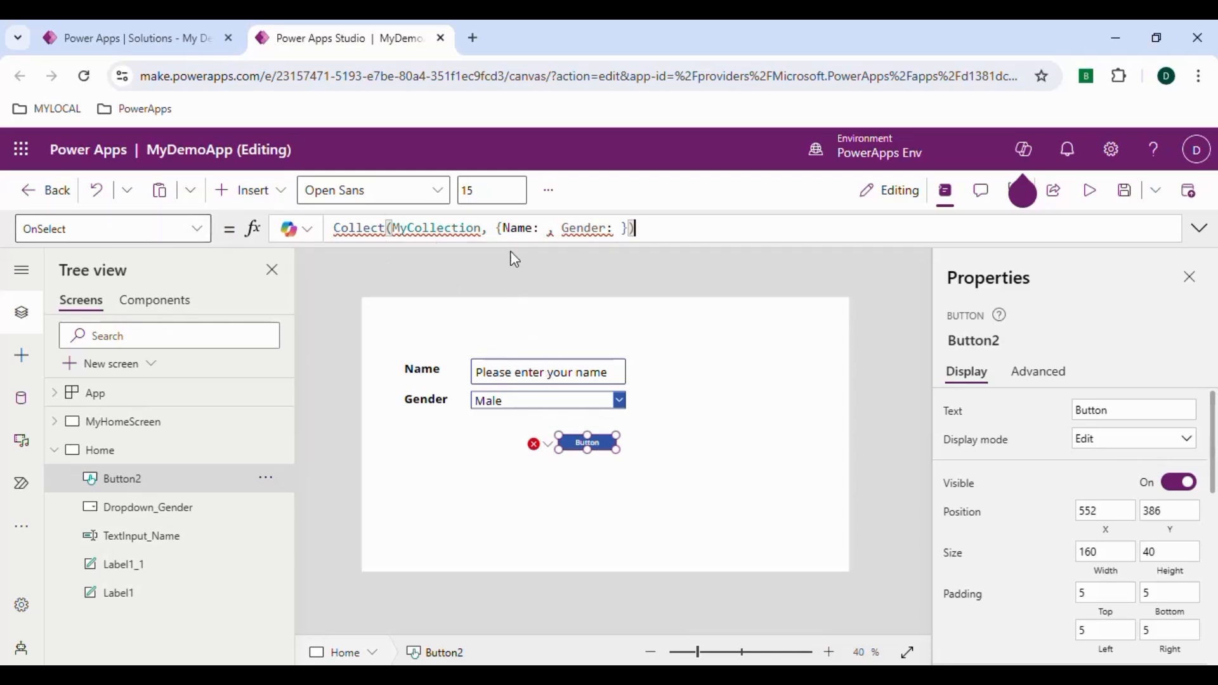
pyautogui.click(547, 230)
pyautogui.write('Input')
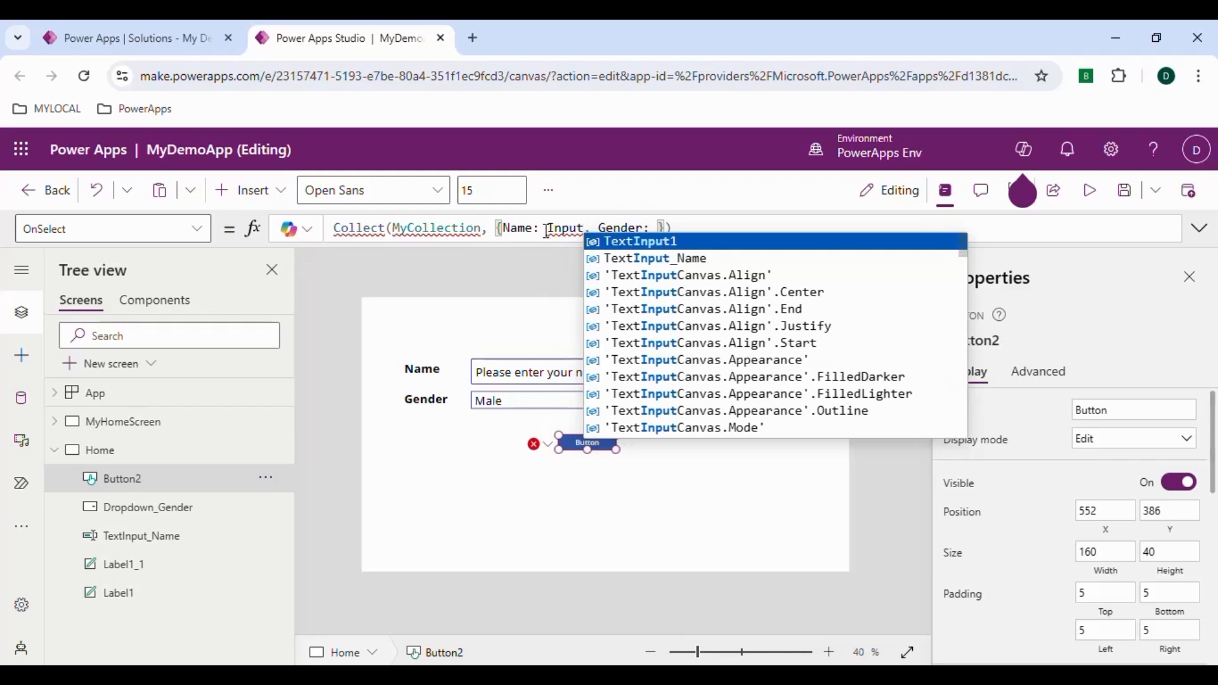
pyautogui.press('Down')
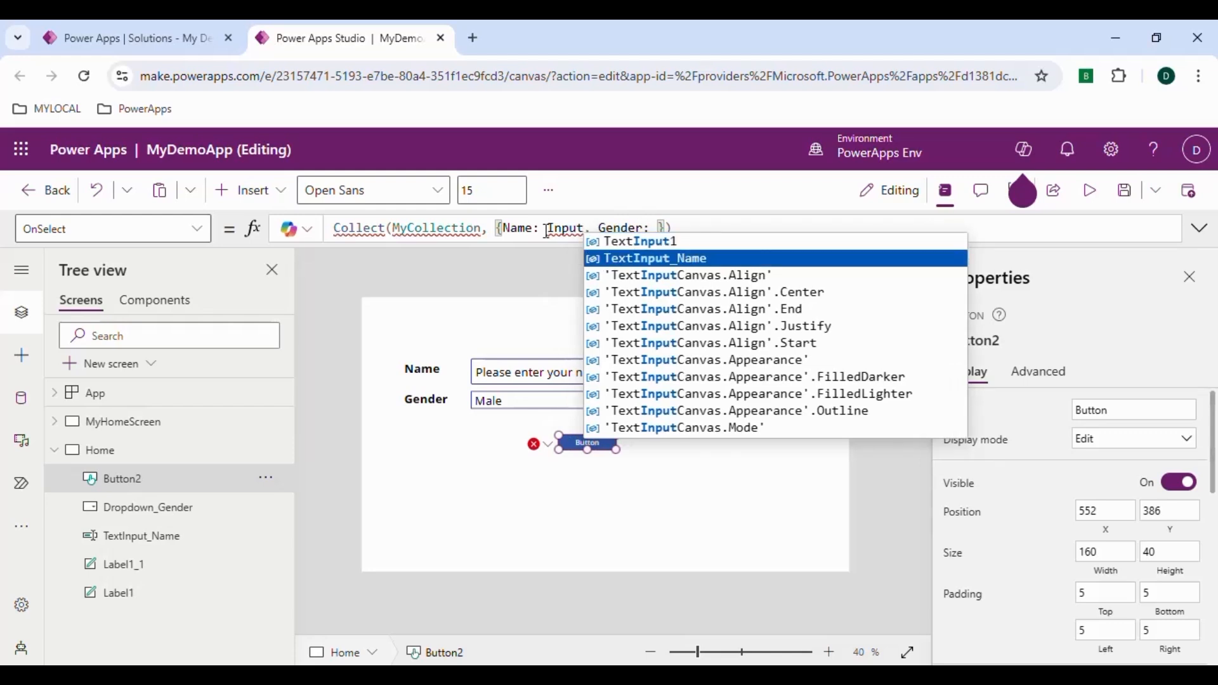
pyautogui.press('Tab')
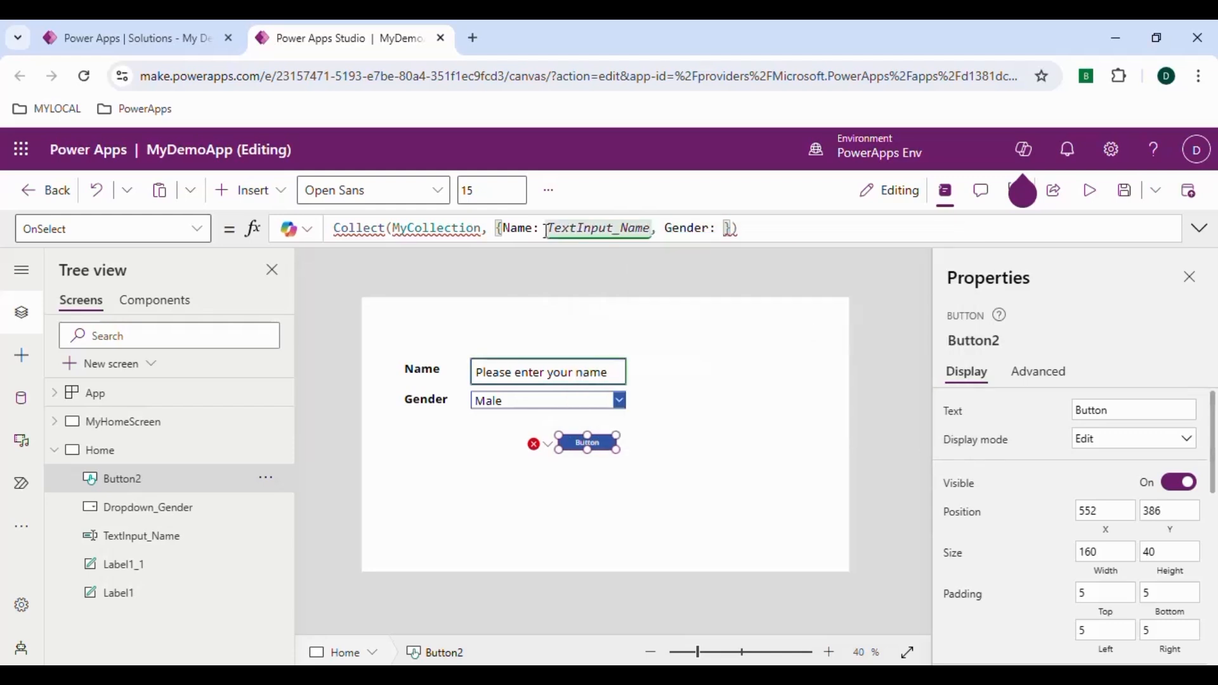
pyautogui.write('.')
pyautogui.write('Text')
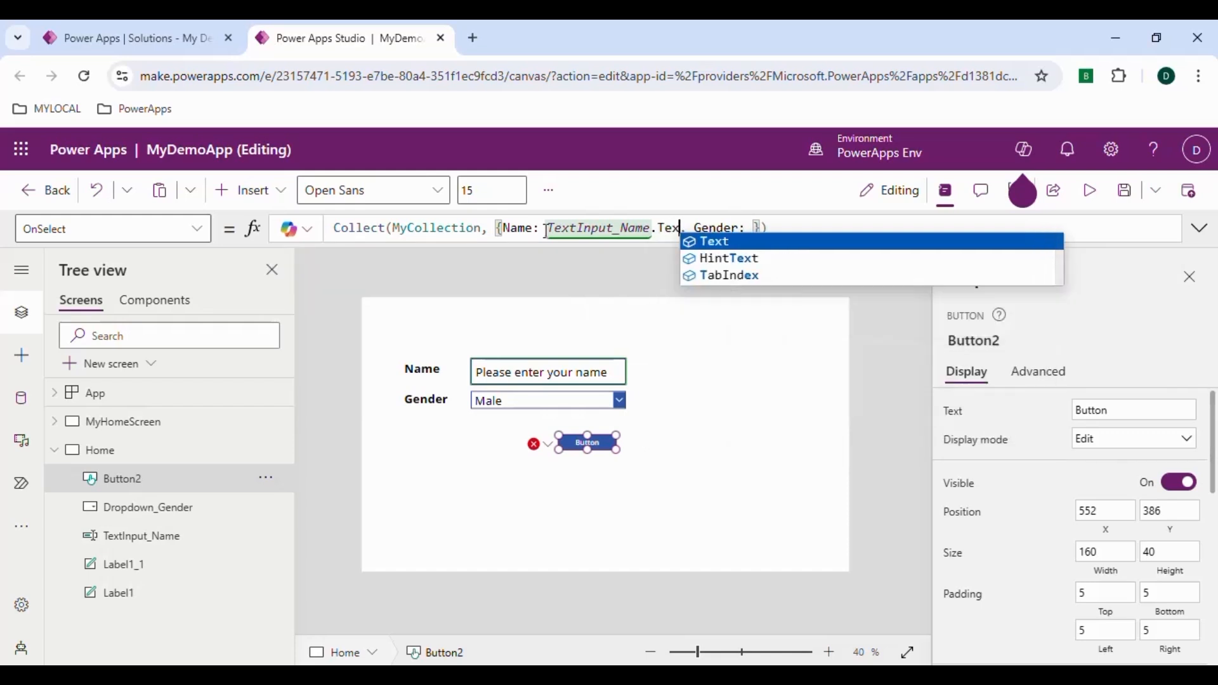
# Step: Set the Gender field in the button's Collect formula to Dropdown_Gender.Selected.Value and save the app
pyautogui.click(763, 227)
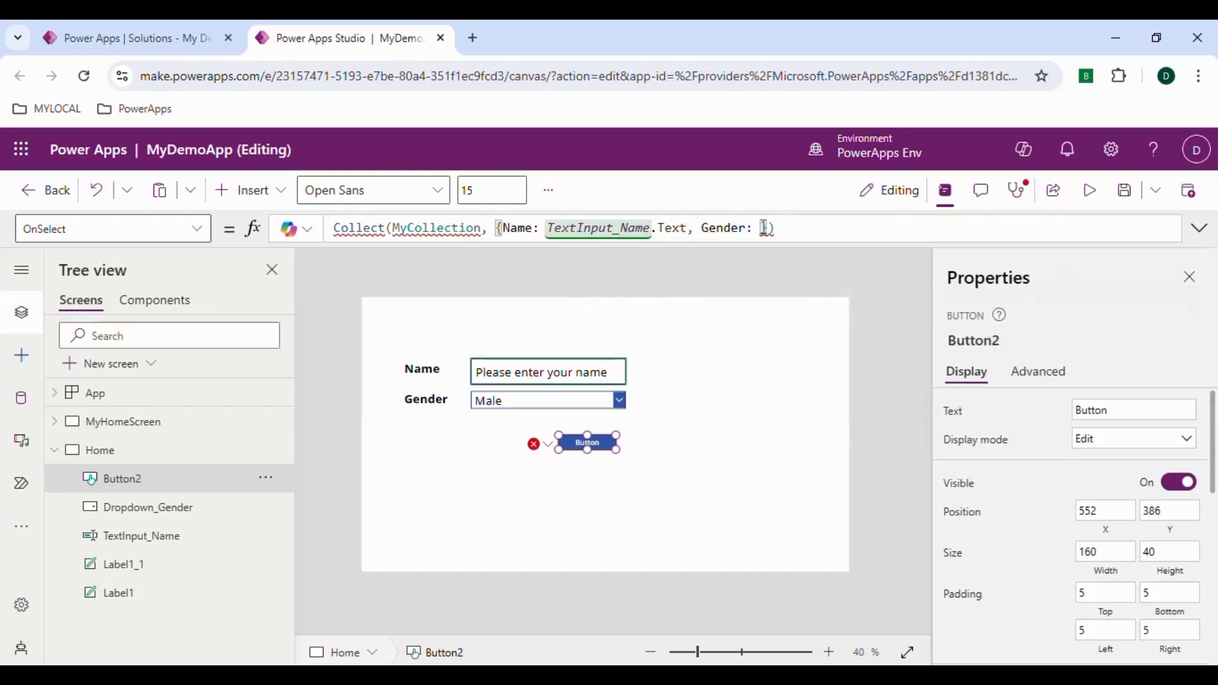
pyautogui.write('Dropdown_Gender.Selected.Value')
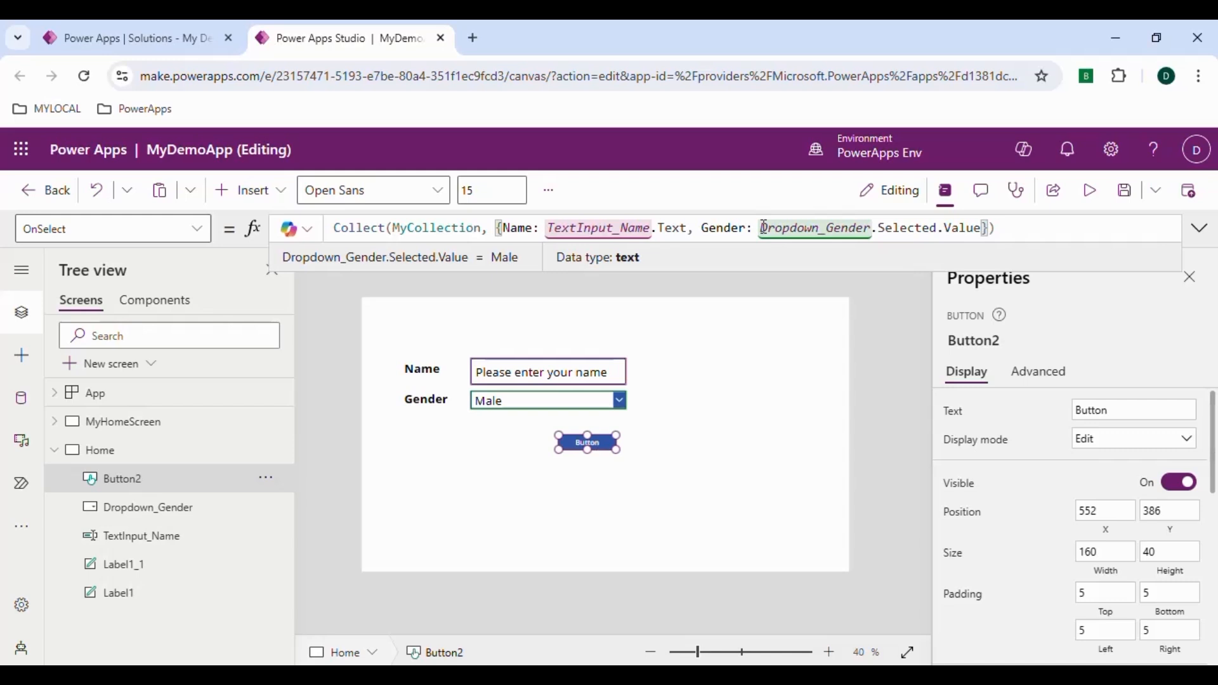
pyautogui.click(786, 192)
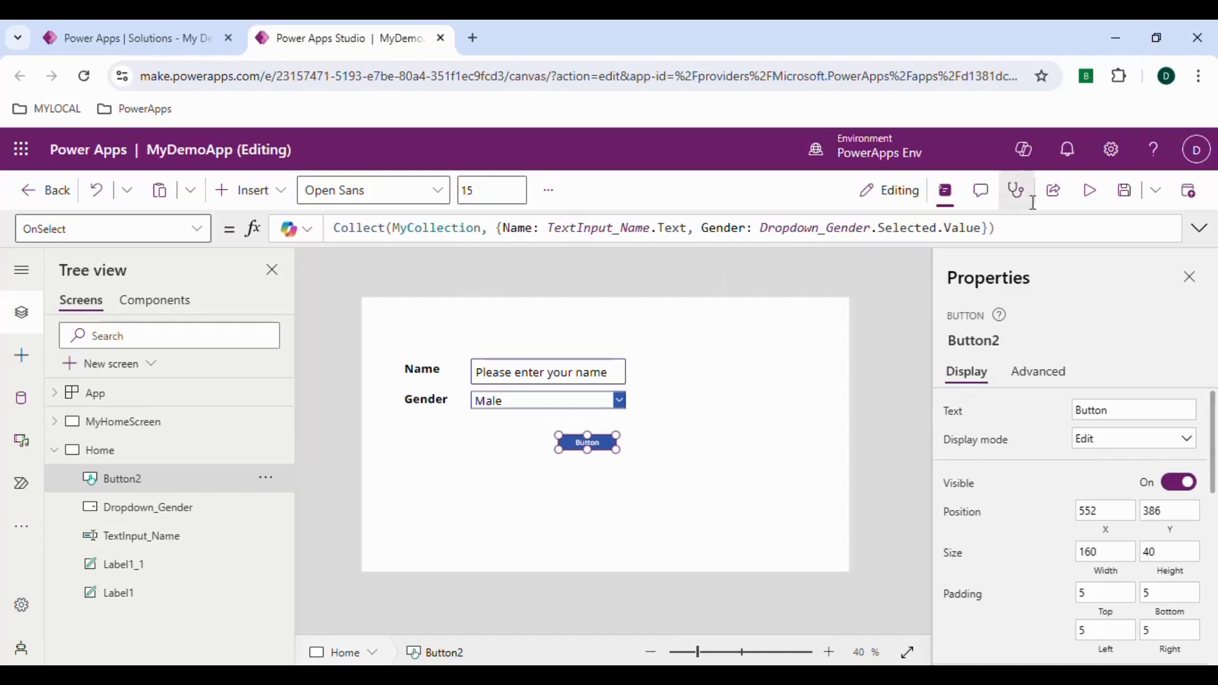
pyautogui.click(1126, 205)
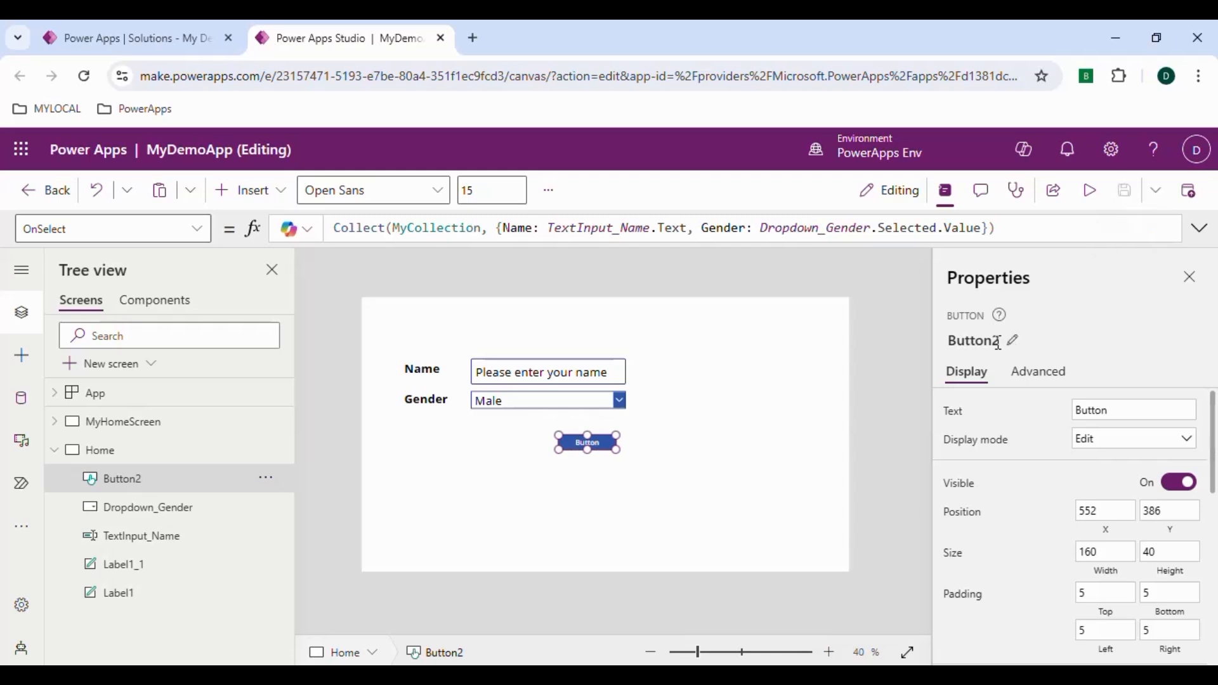
# Step: Preview the app, submit a sample first name with gender Male using the form's button, and return to editing
pyautogui.click(1102, 193)
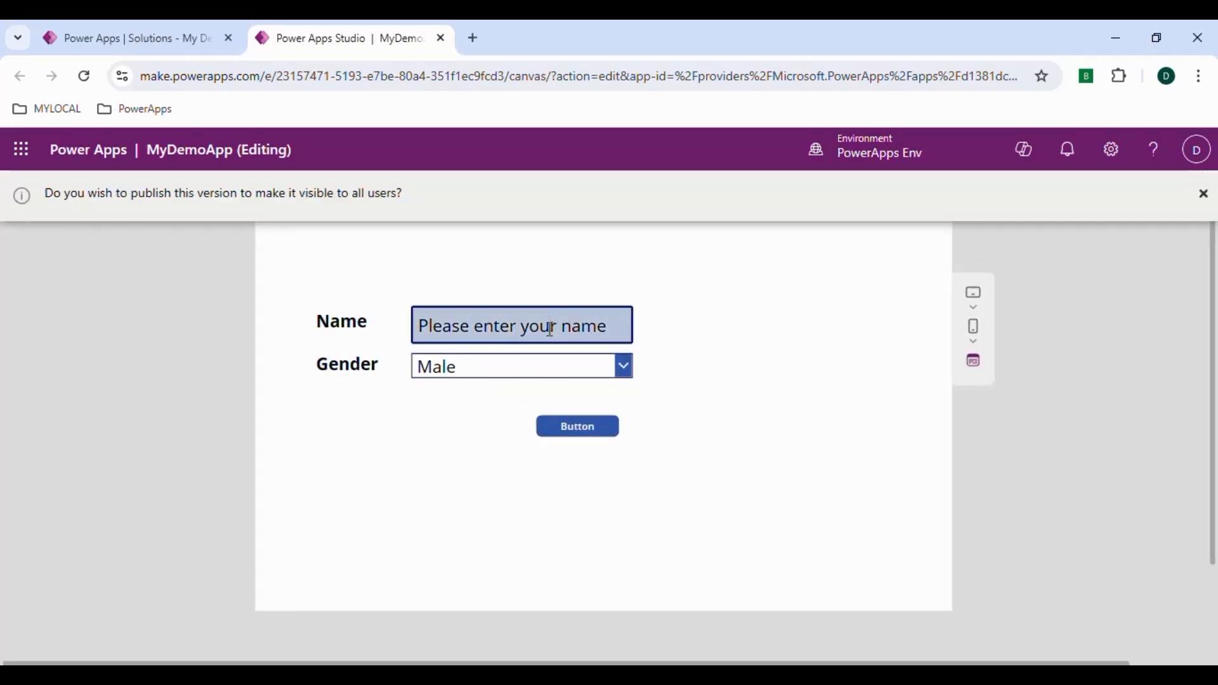
pyautogui.tripleClick(550, 329)
pyautogui.press('BackSpace')
pyautogui.write('Jon')
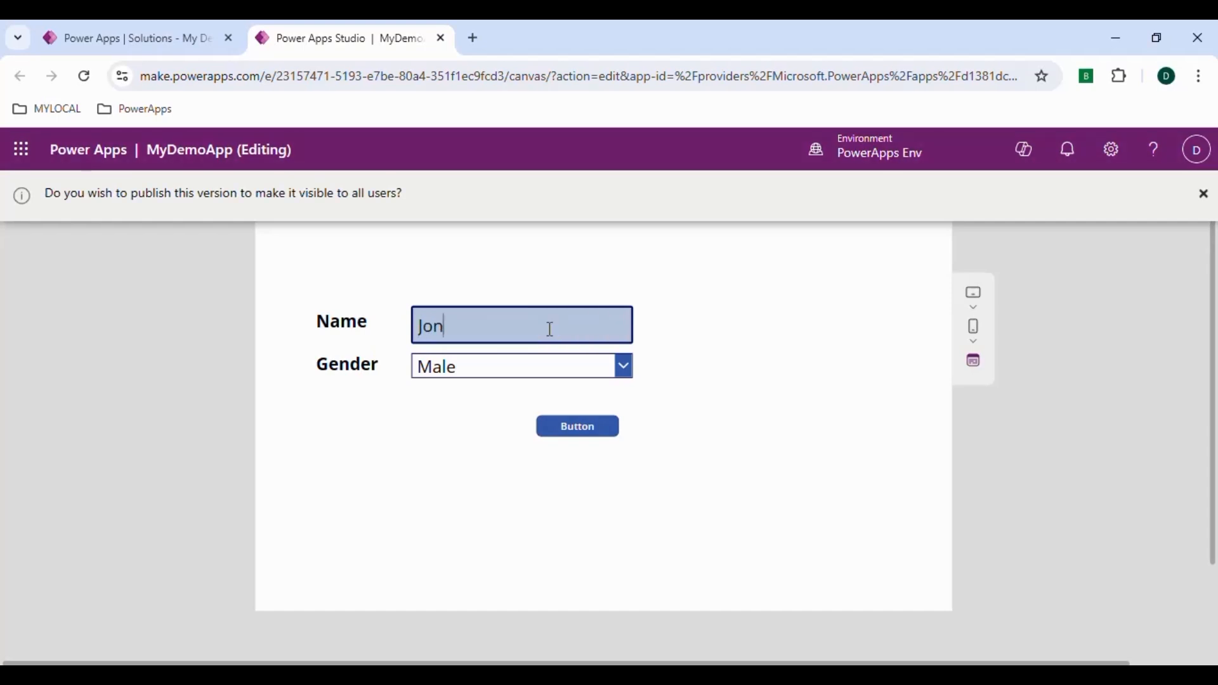
pyautogui.write('hn')
pyautogui.click(512, 372)
pyautogui.click(470, 404)
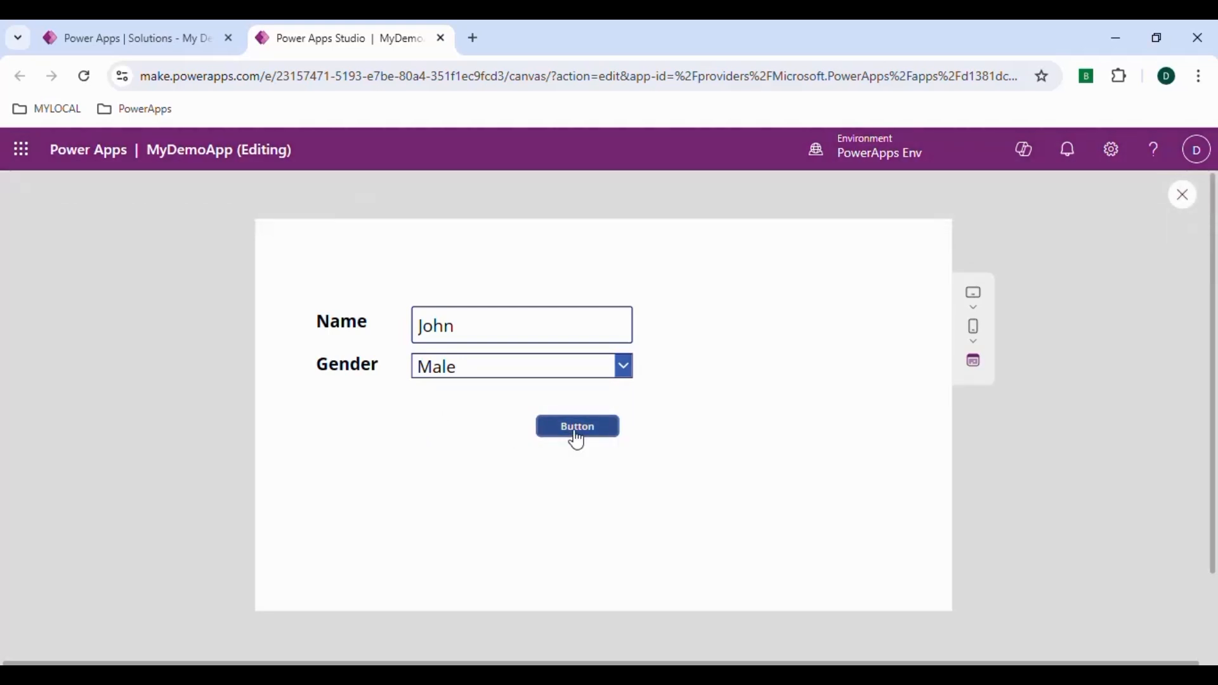
pyautogui.click(1186, 204)
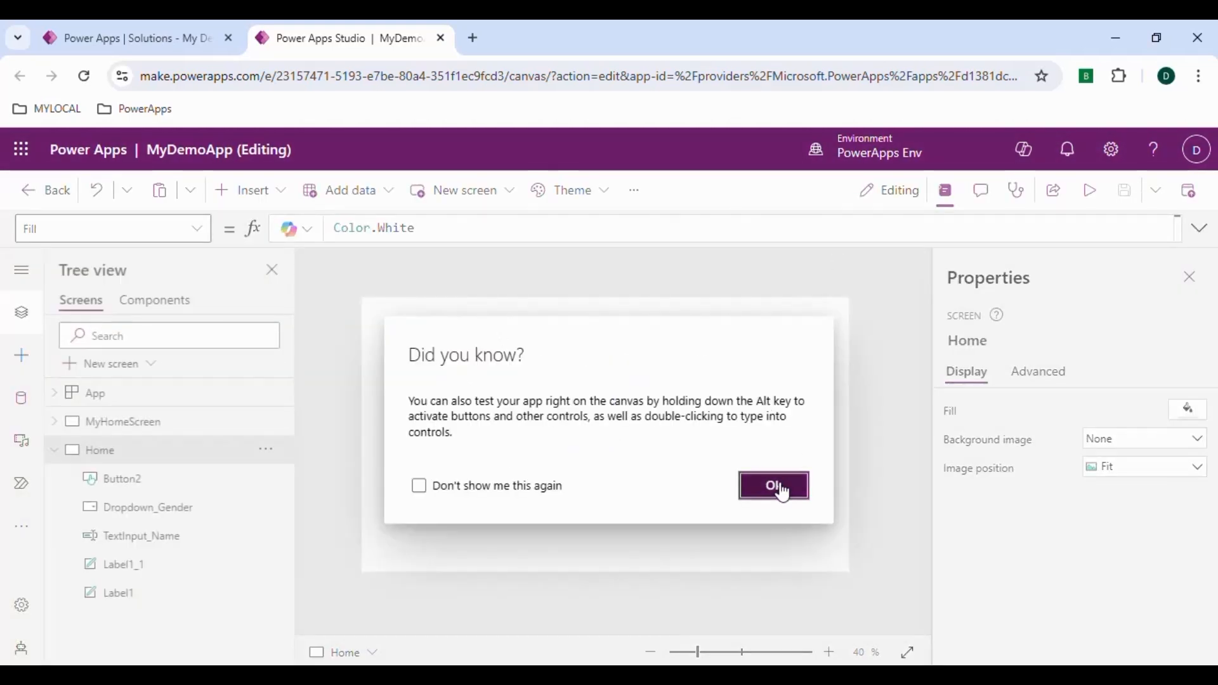
pyautogui.click(745, 482)
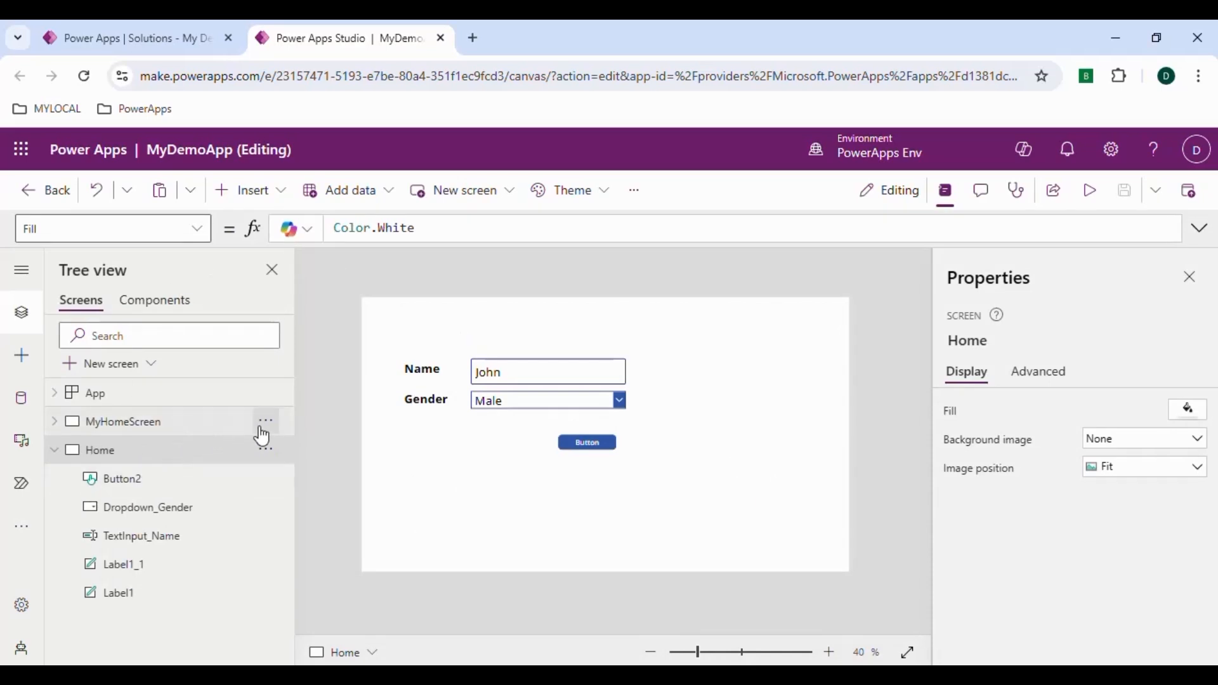
# Step: Examine the records stored in MyCollection from the App object's OnStart formula
pyautogui.click(136, 399)
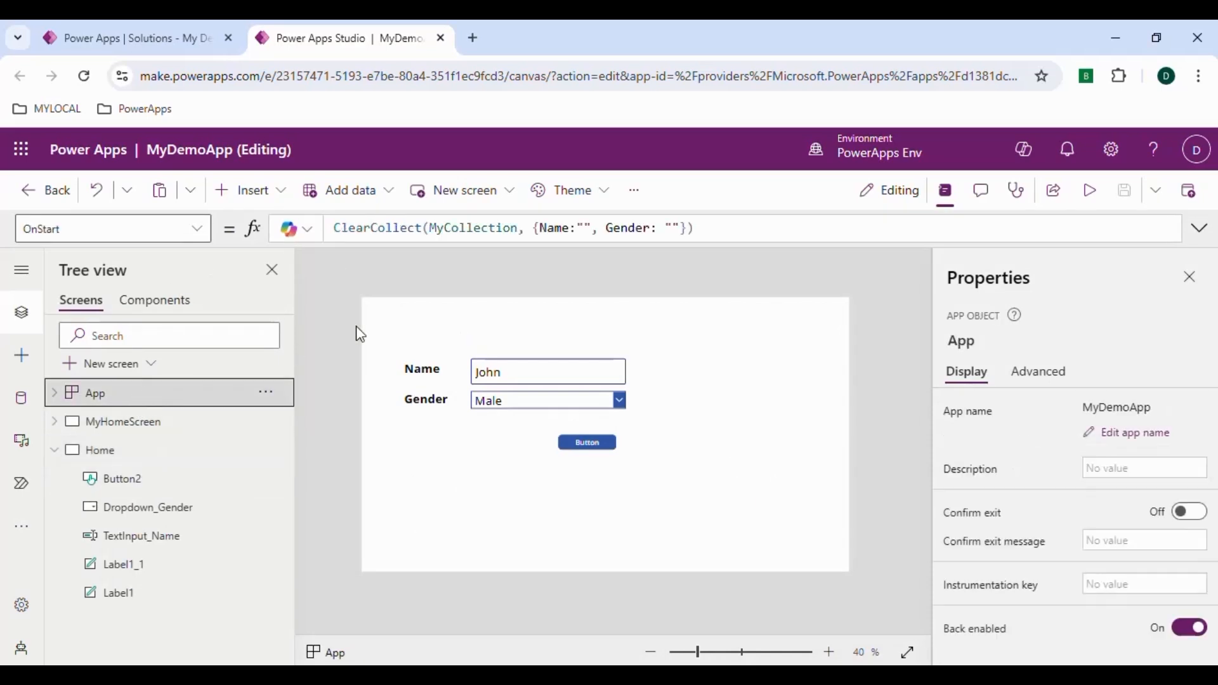
pyautogui.click(482, 227)
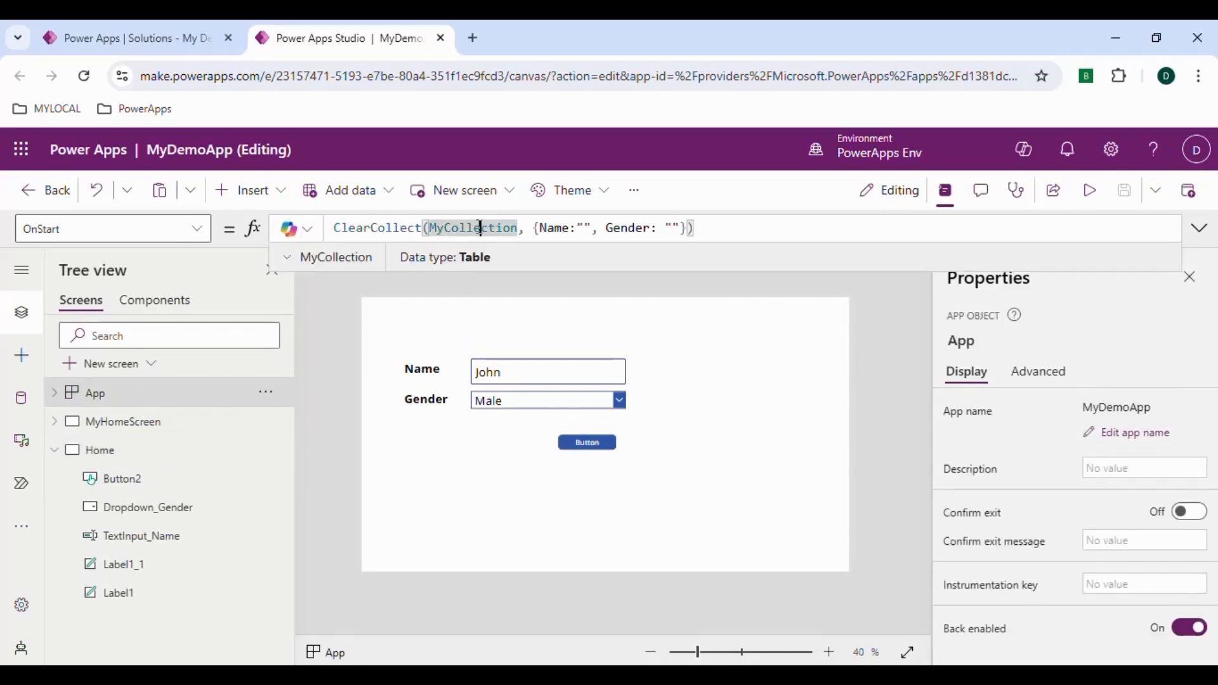
pyautogui.click(286, 259)
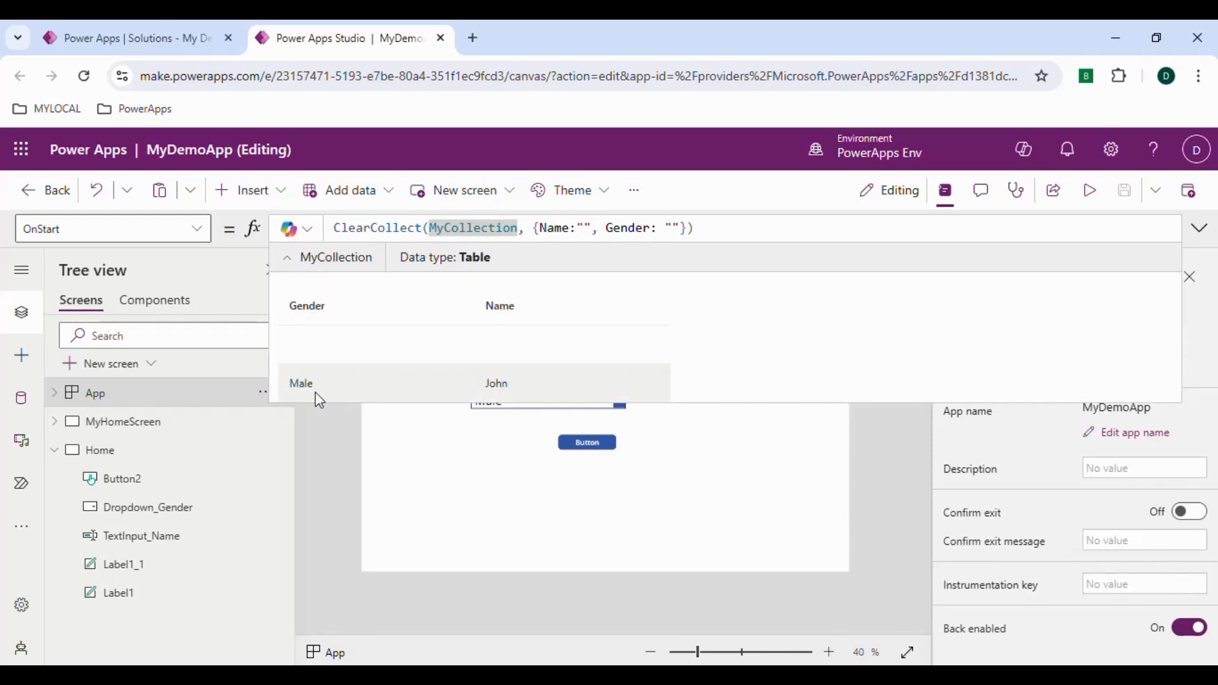
pyautogui.click(1200, 232)
pyautogui.click(1204, 241)
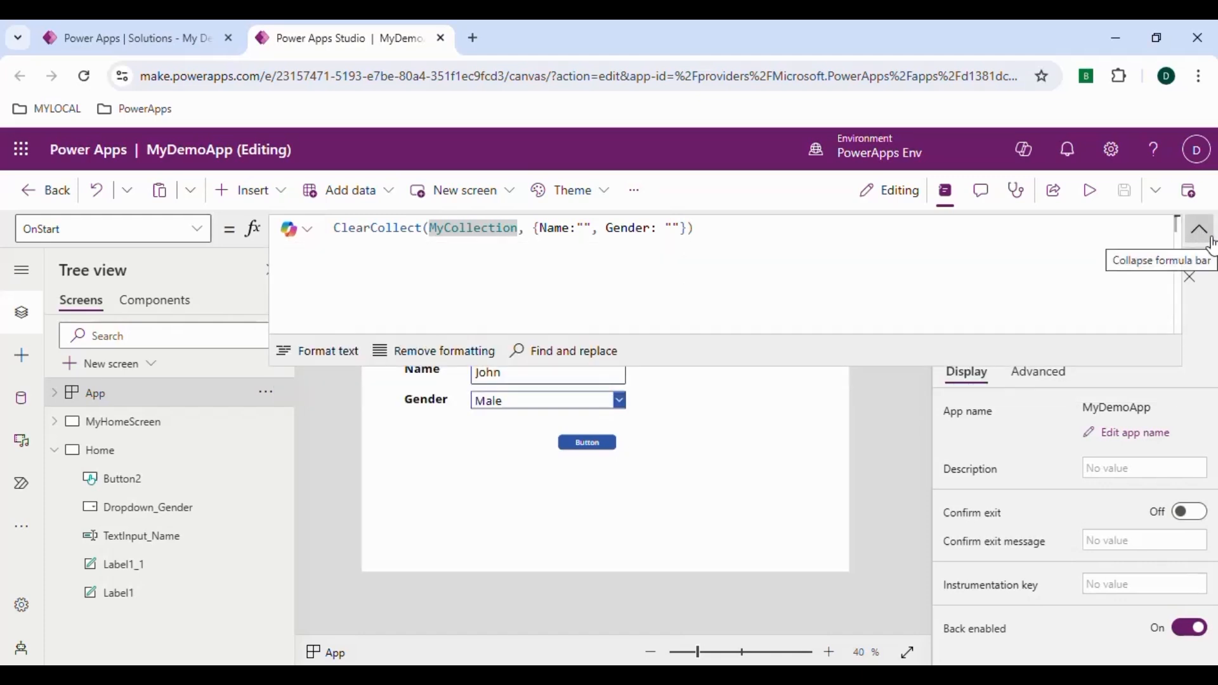
pyautogui.click(1209, 240)
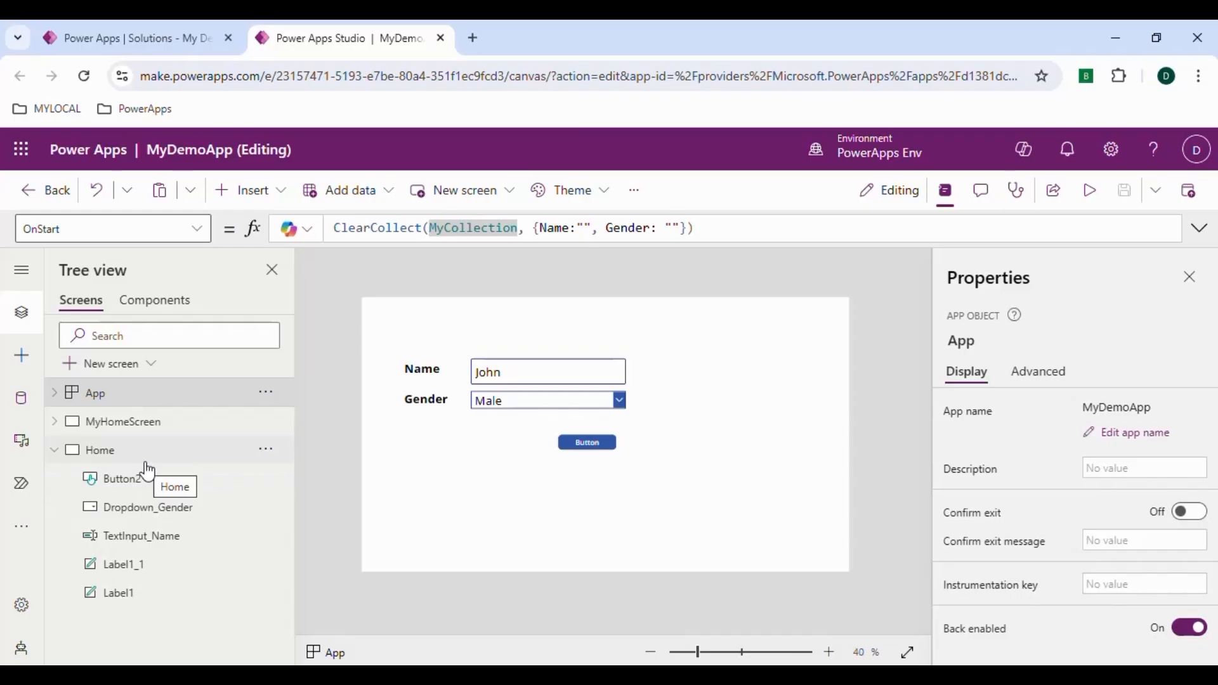
# Step: Search the insertable controls for containers and add a plain Container to the Home screen
pyautogui.click(115, 454)
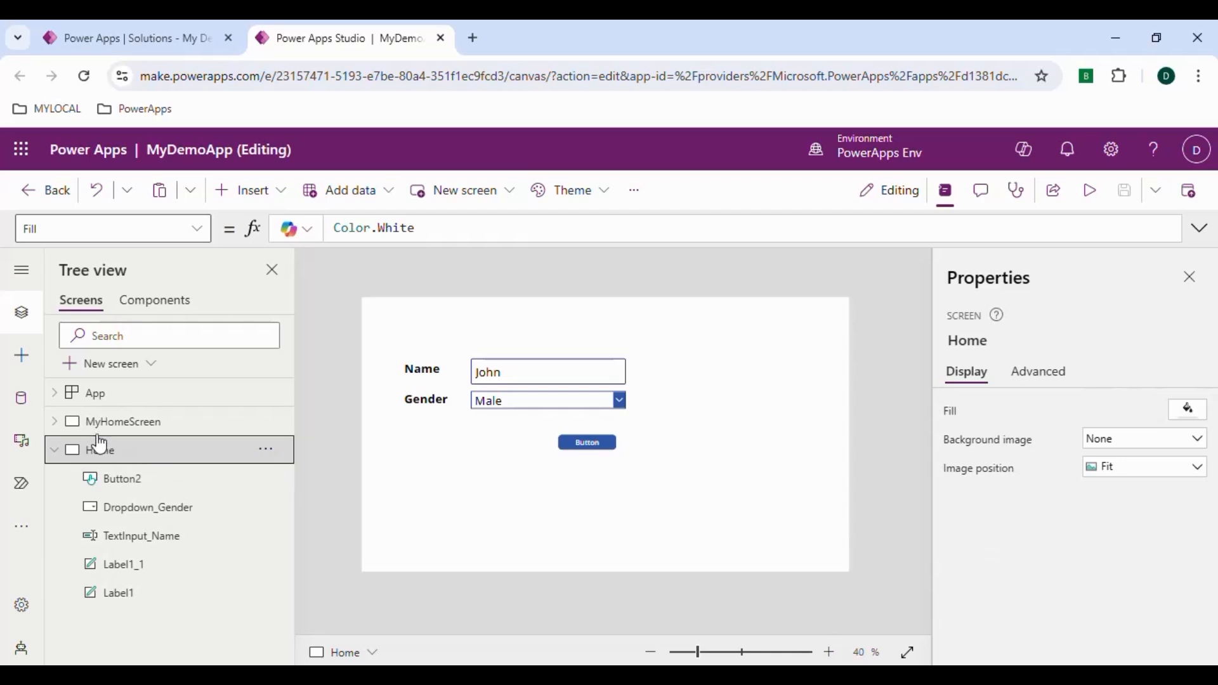
pyautogui.click(21, 368)
pyautogui.click(169, 307)
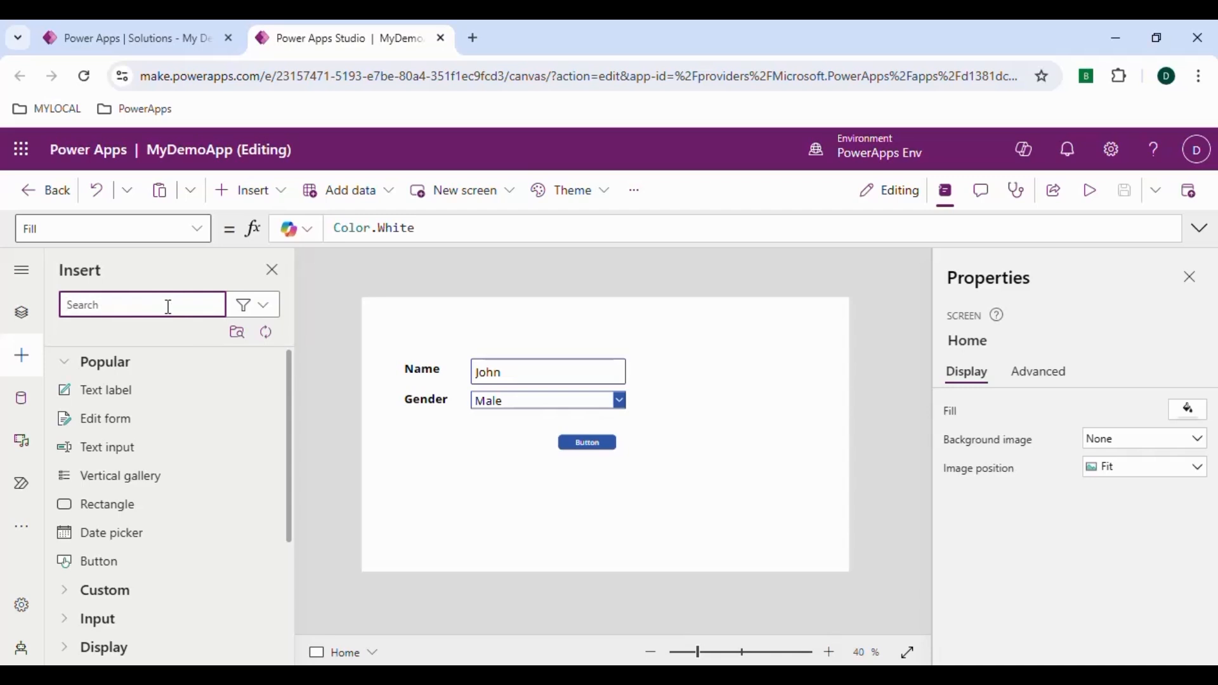
pyautogui.write('conti')
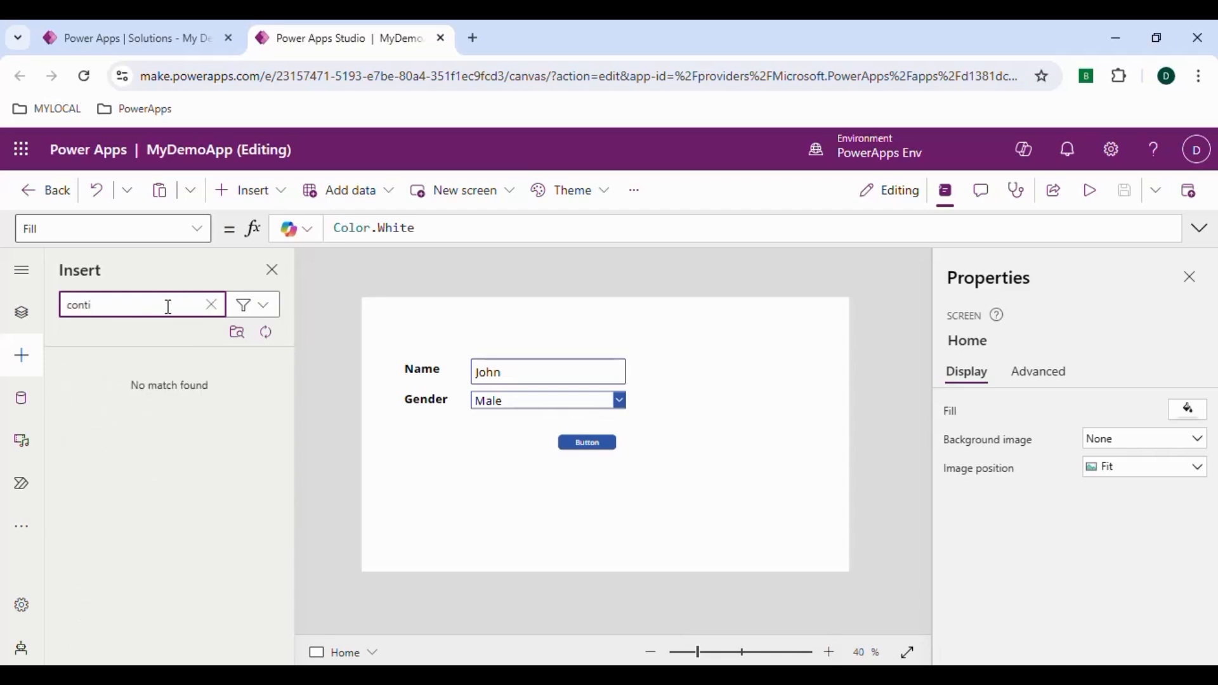
pyautogui.press('BackSpace')
pyautogui.write('ai')
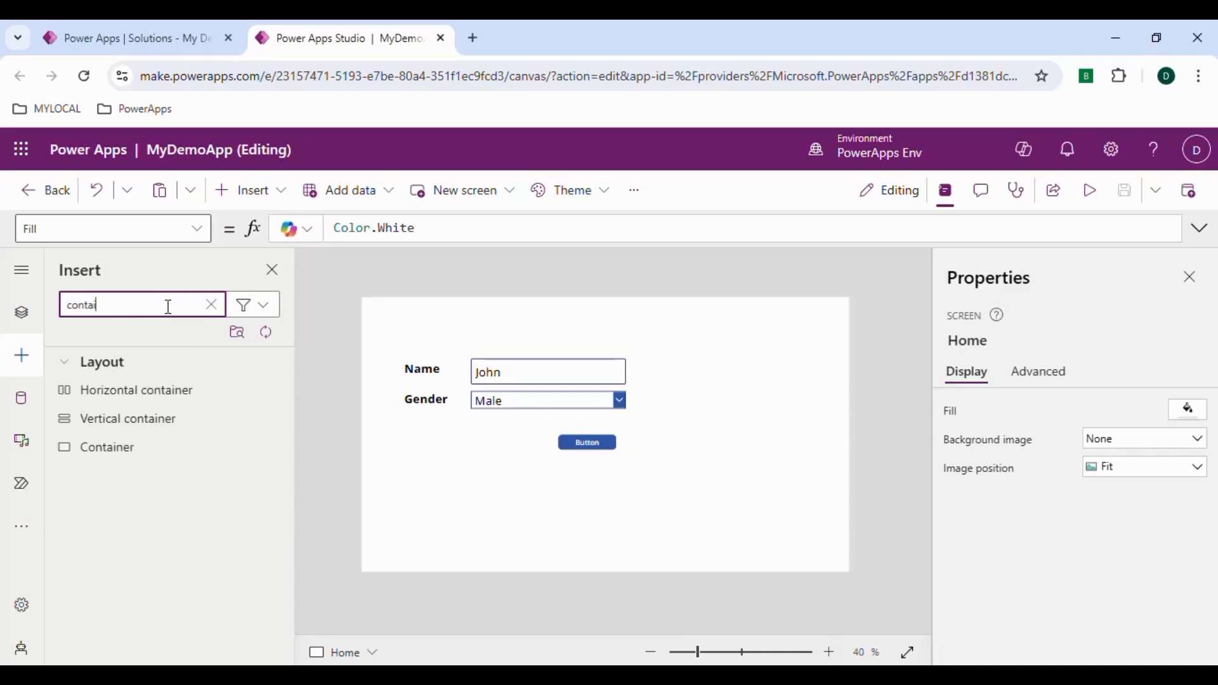
pyautogui.click(130, 451)
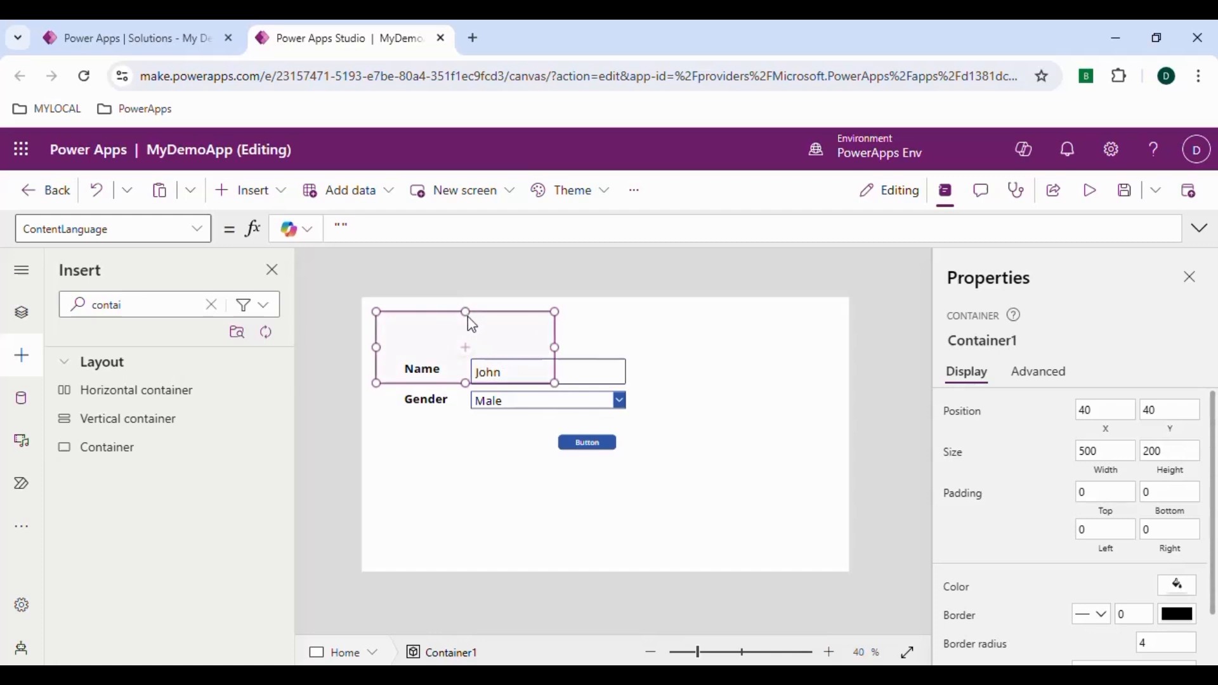
# Step: Resize the new container around the form controls to about 1202 by 589, with its upper edge at about Y 98
pyautogui.moveTo(466, 312); pyautogui.dragTo(465, 333)
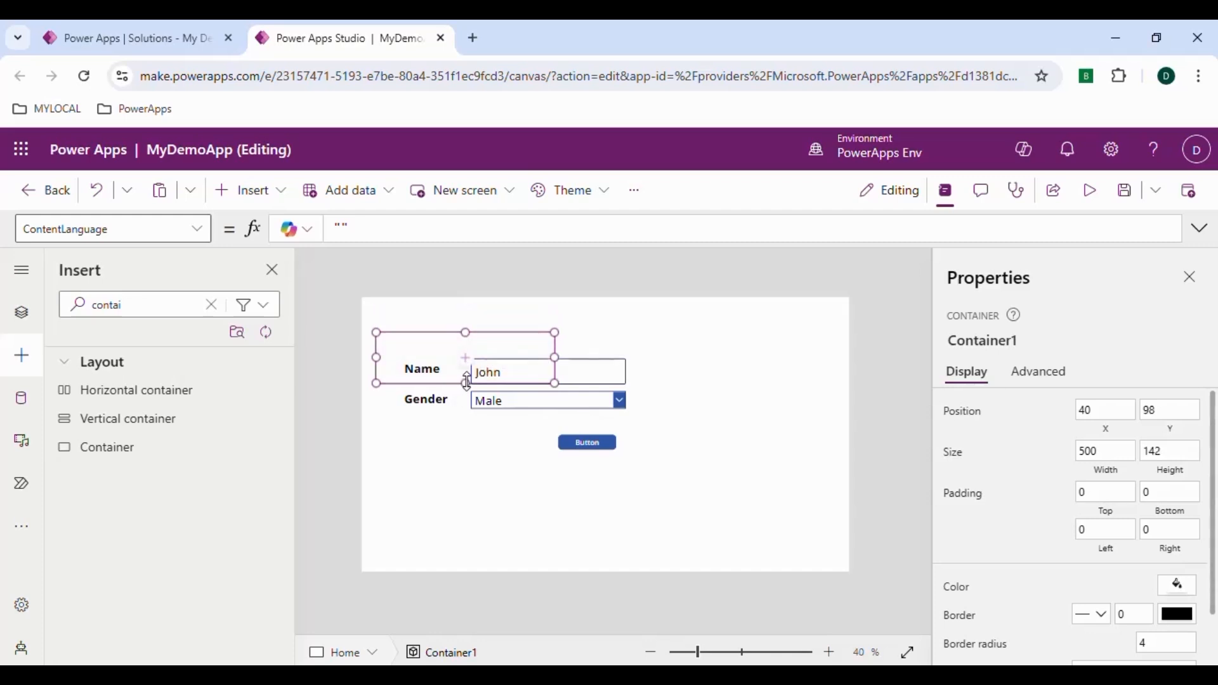
pyautogui.moveTo(465, 382); pyautogui.dragTo(479, 488)
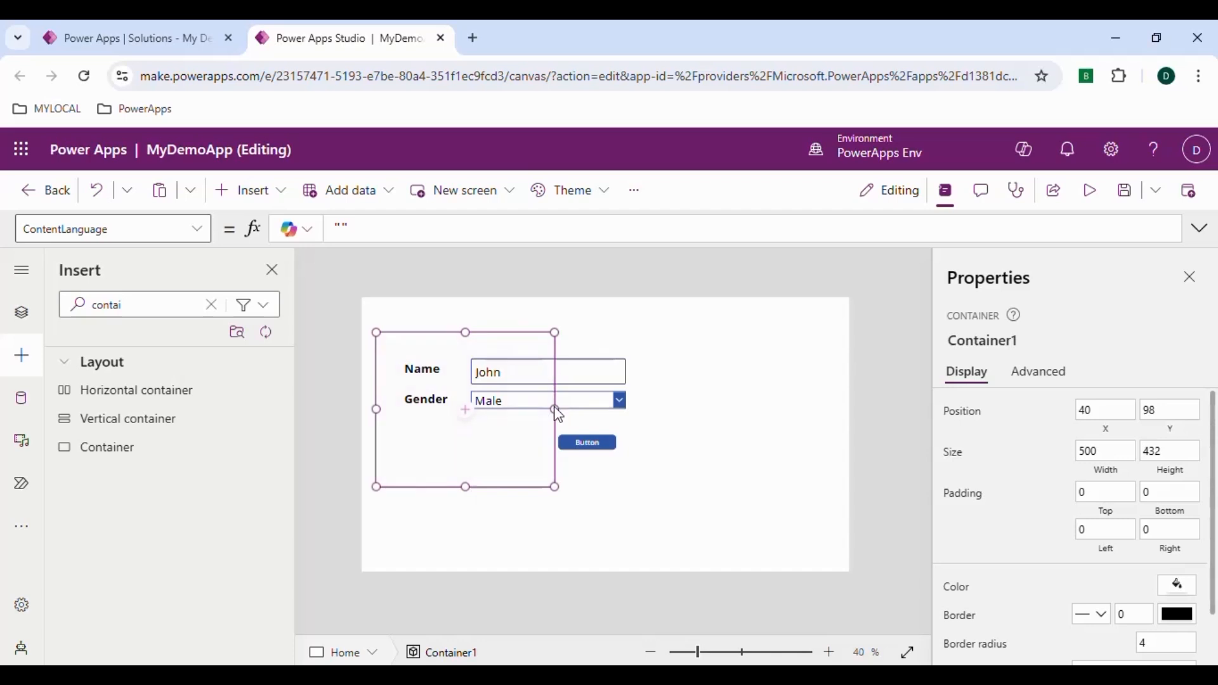
pyautogui.moveTo(555, 413); pyautogui.dragTo(805, 414)
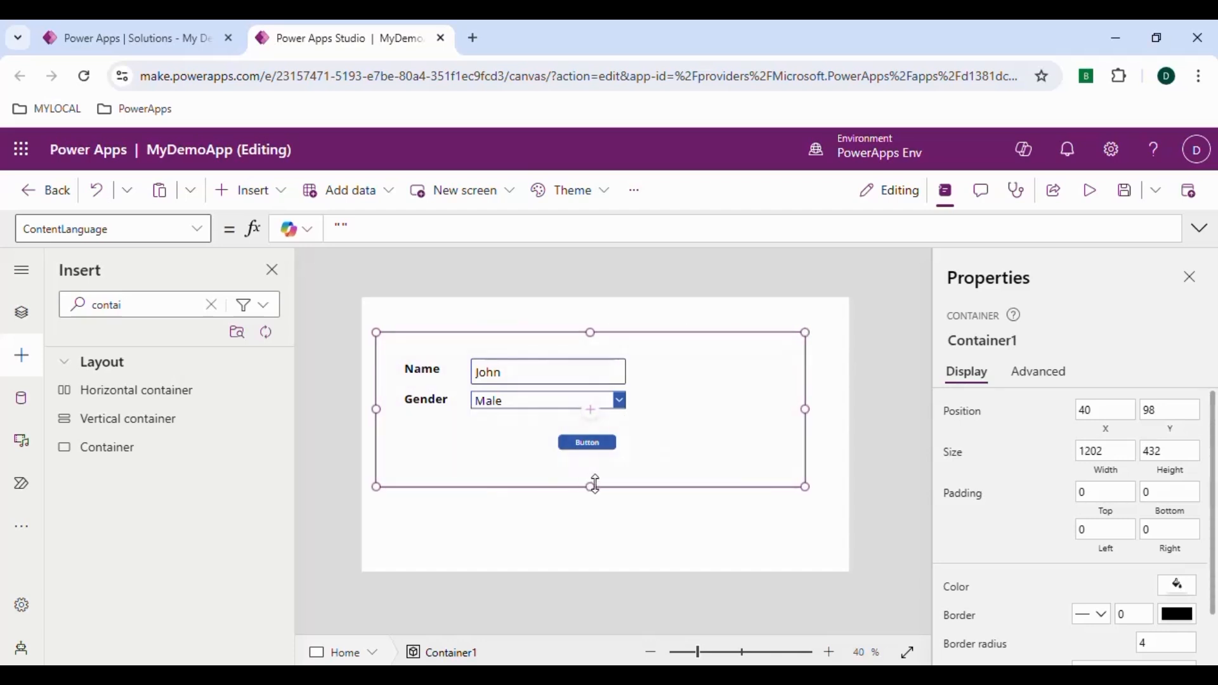
pyautogui.moveTo(597, 520)
pyautogui.mouseDown()
pyautogui.moveTo(596, 552)
pyautogui.moveTo(590, 542)
pyautogui.mouseUp()
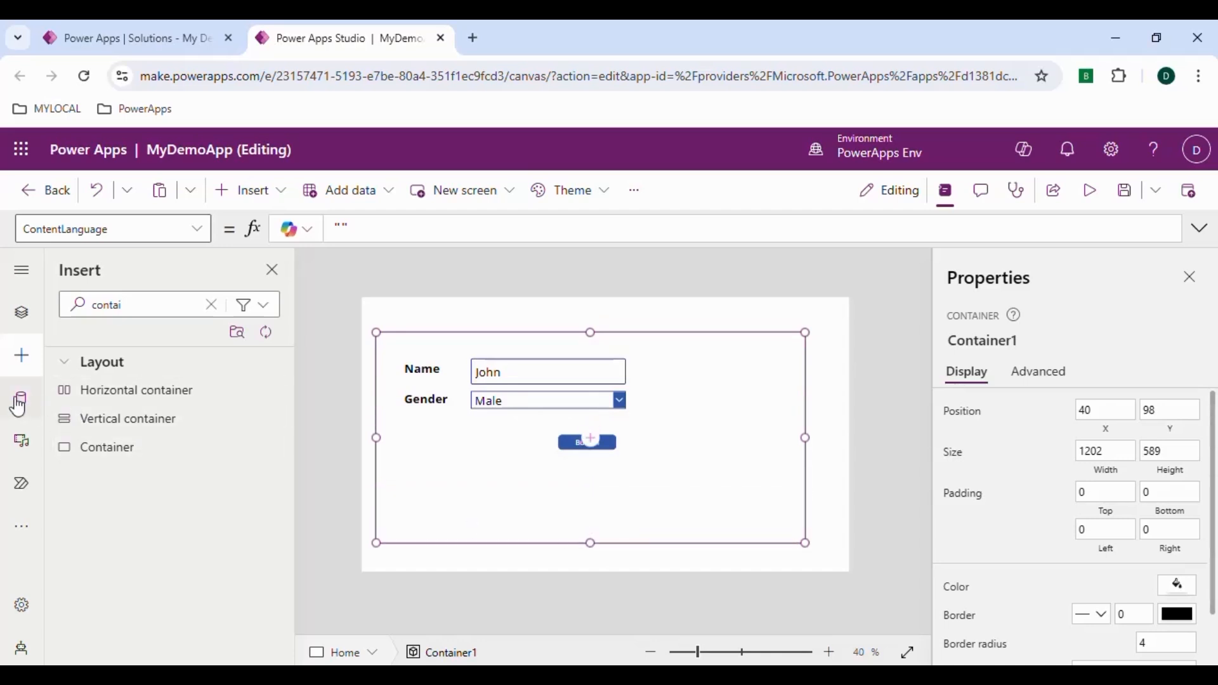
# Step: Cut the button, Dropdown_Gender, TextInput_Name and both labels from the Home screen
pyautogui.click(21, 313)
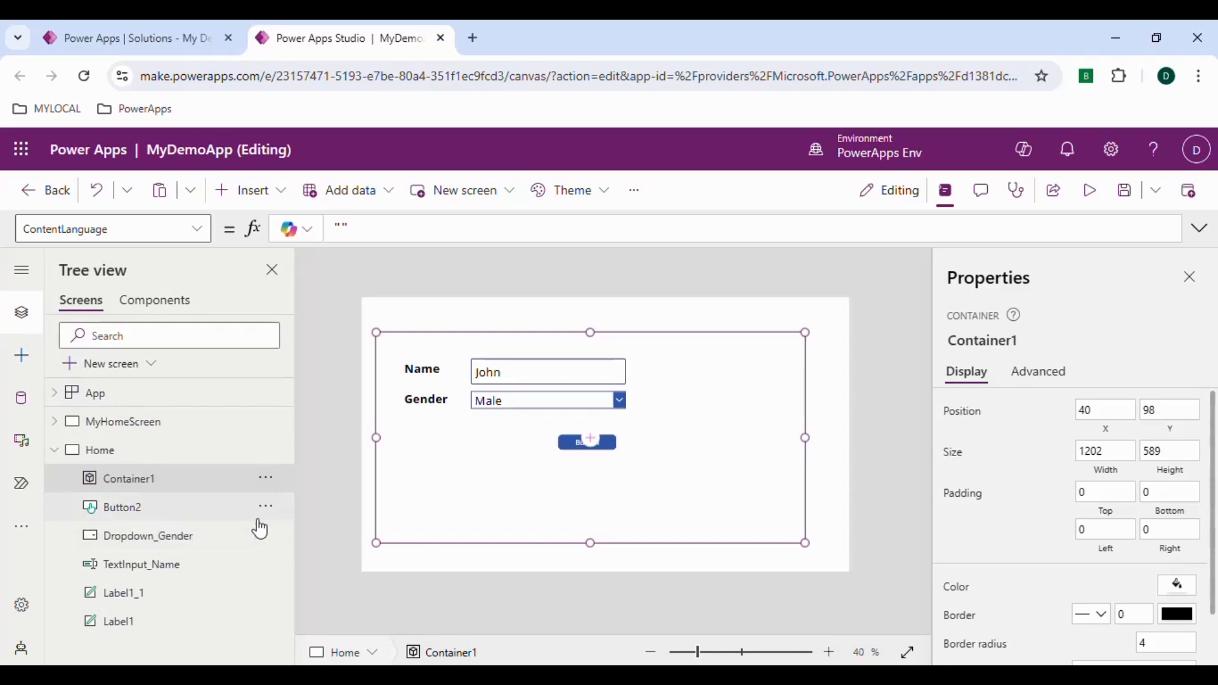
pyautogui.click(266, 507)
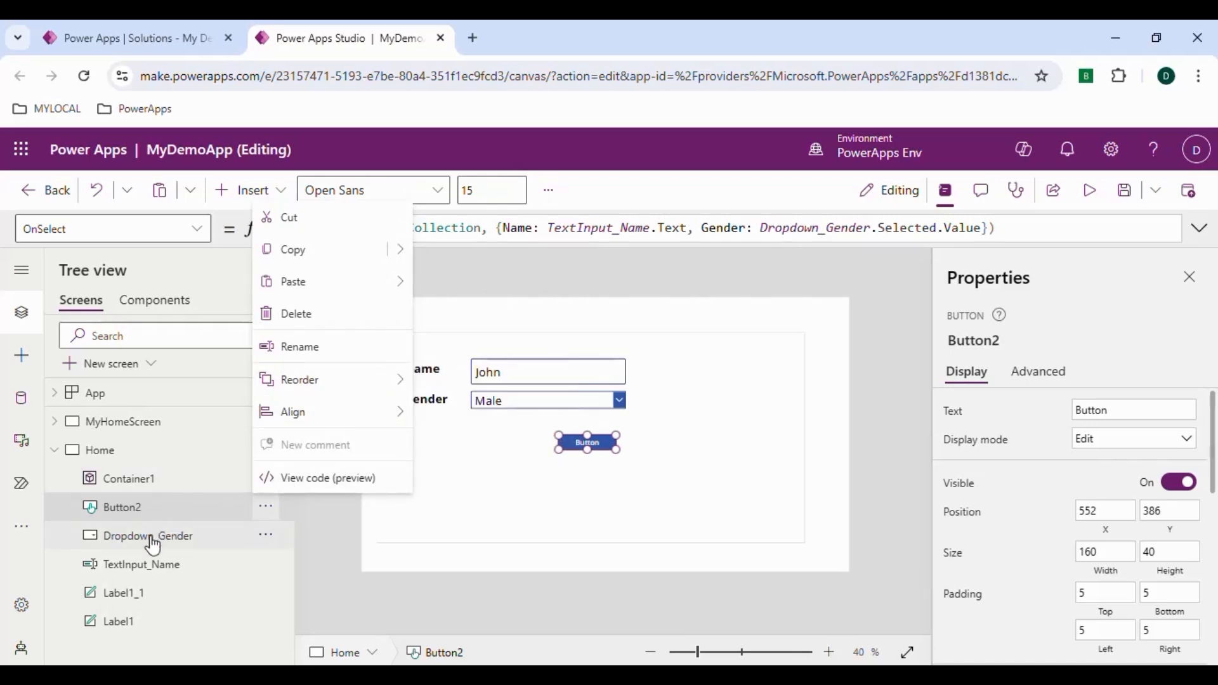
pyautogui.click(138, 625)
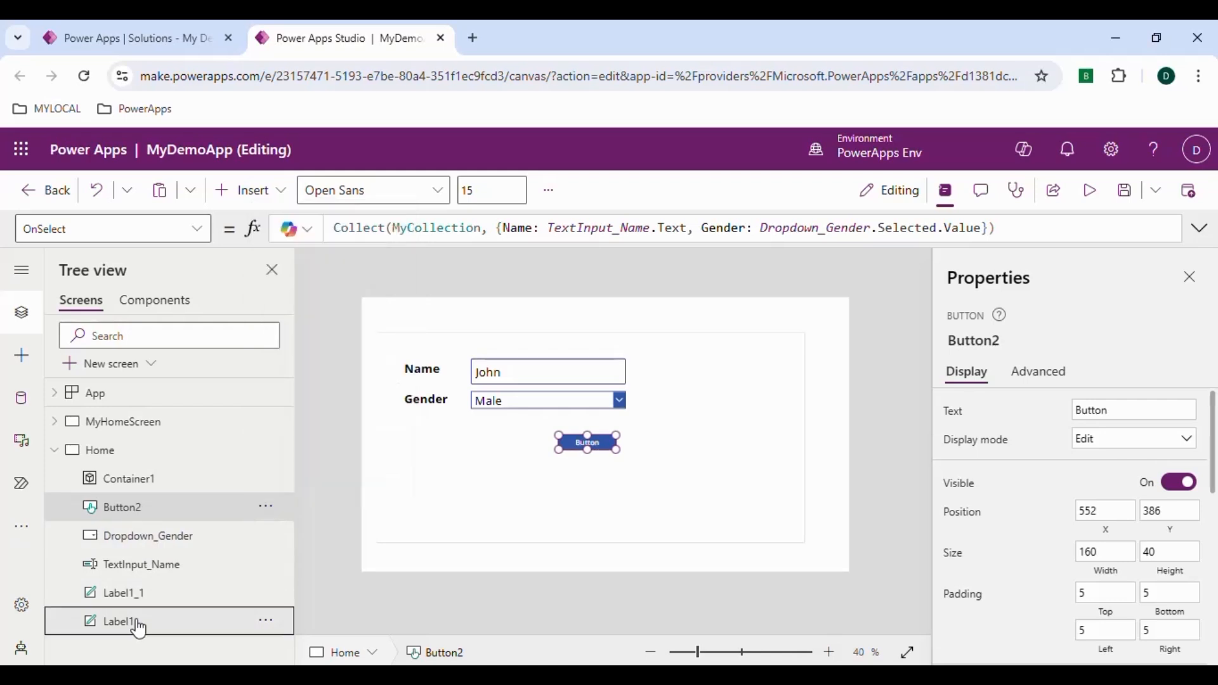
pyautogui.keyDown('ctrl'); pyautogui.click(137, 592); pyautogui.keyUp('ctrl')
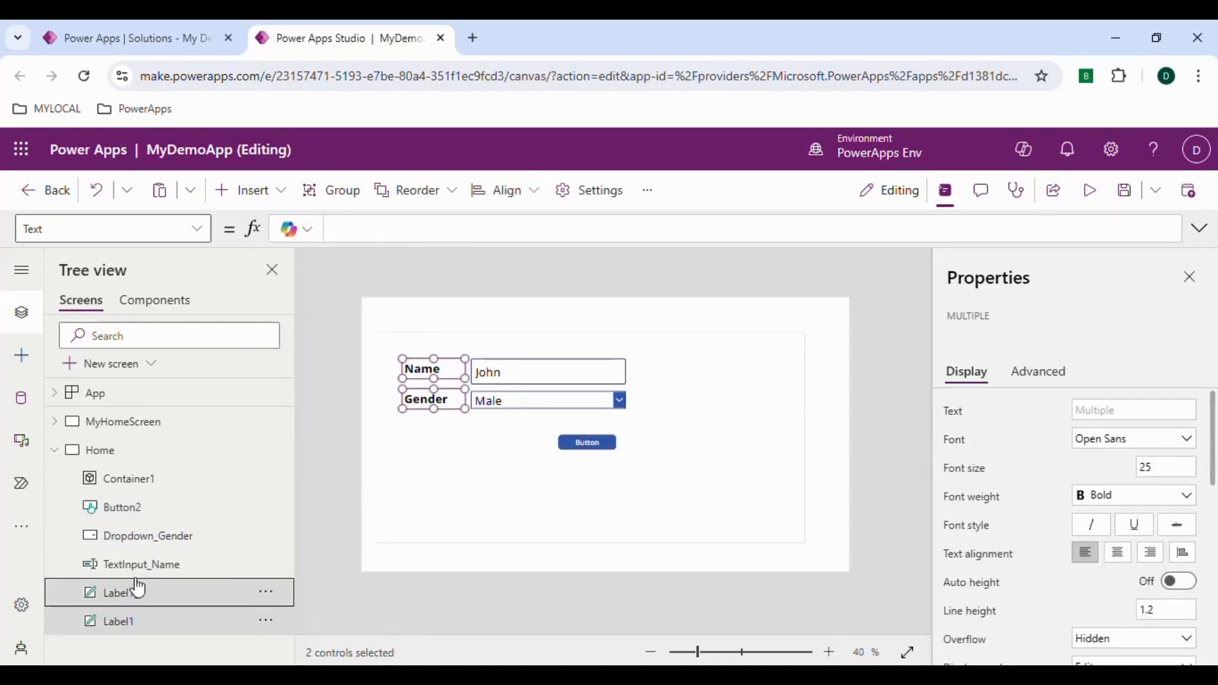
pyautogui.keyDown('ctrl'); pyautogui.click(136, 573); pyautogui.keyUp('ctrl')
pyautogui.keyDown('ctrl'); pyautogui.click(141, 543); pyautogui.keyUp('ctrl')
pyautogui.keyDown('ctrl'); pyautogui.click(143, 517); pyautogui.keyUp('ctrl')
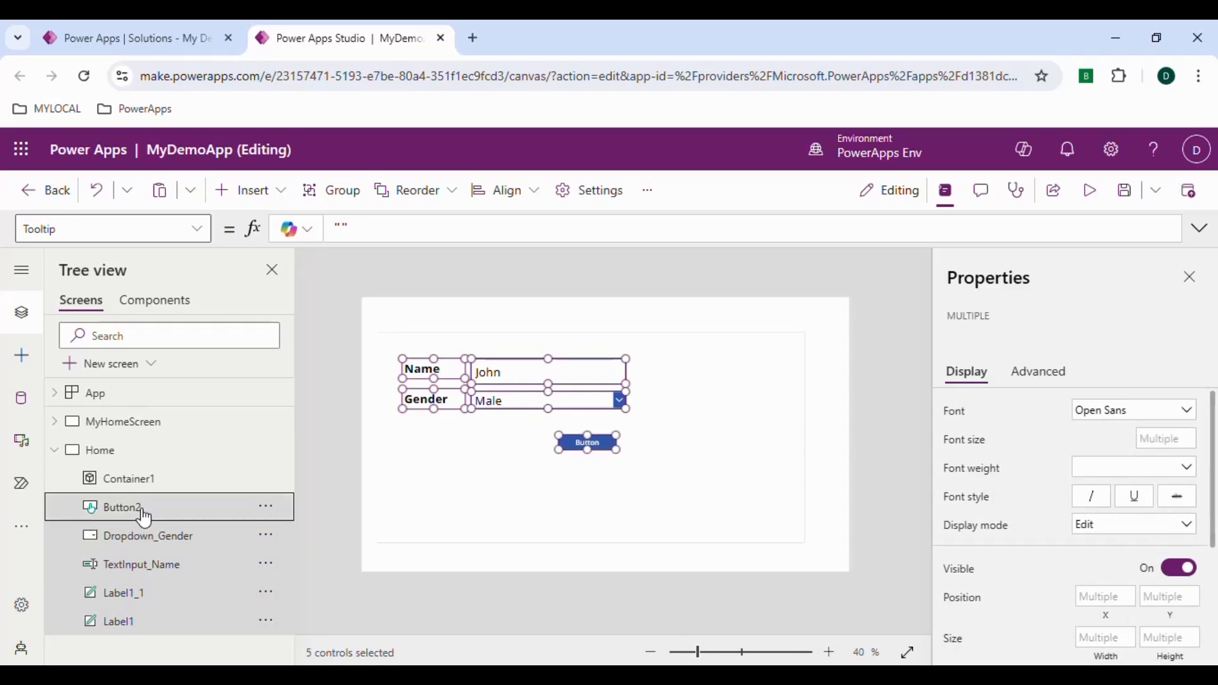
pyautogui.rightClick(144, 517)
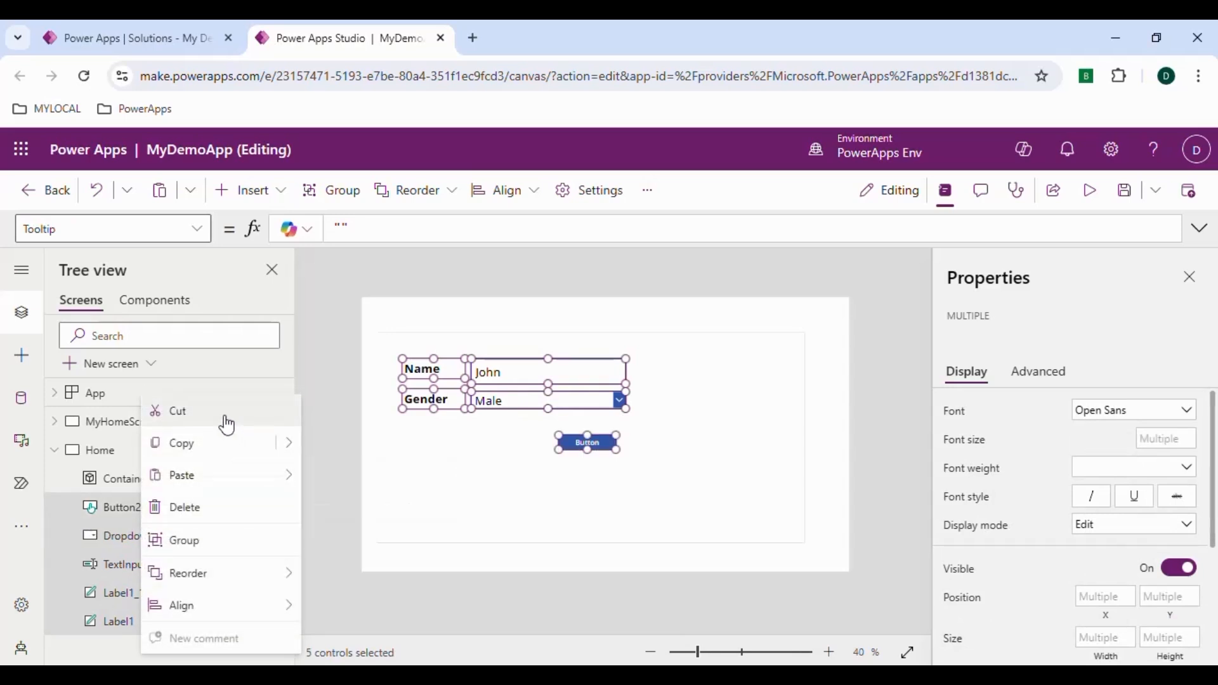
pyautogui.click(227, 424)
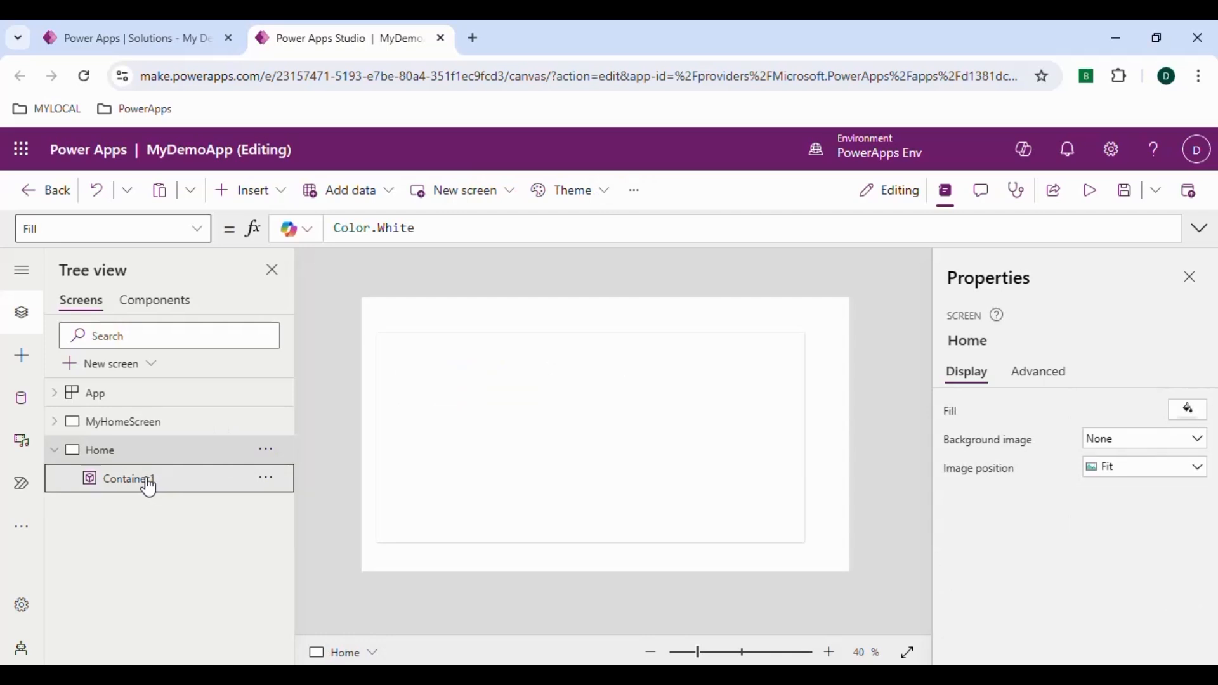
# Step: Paste the cut form controls into the container and shrink the container to about 857 by 371
pyautogui.click(148, 487)
pyautogui.rightClick(149, 487)
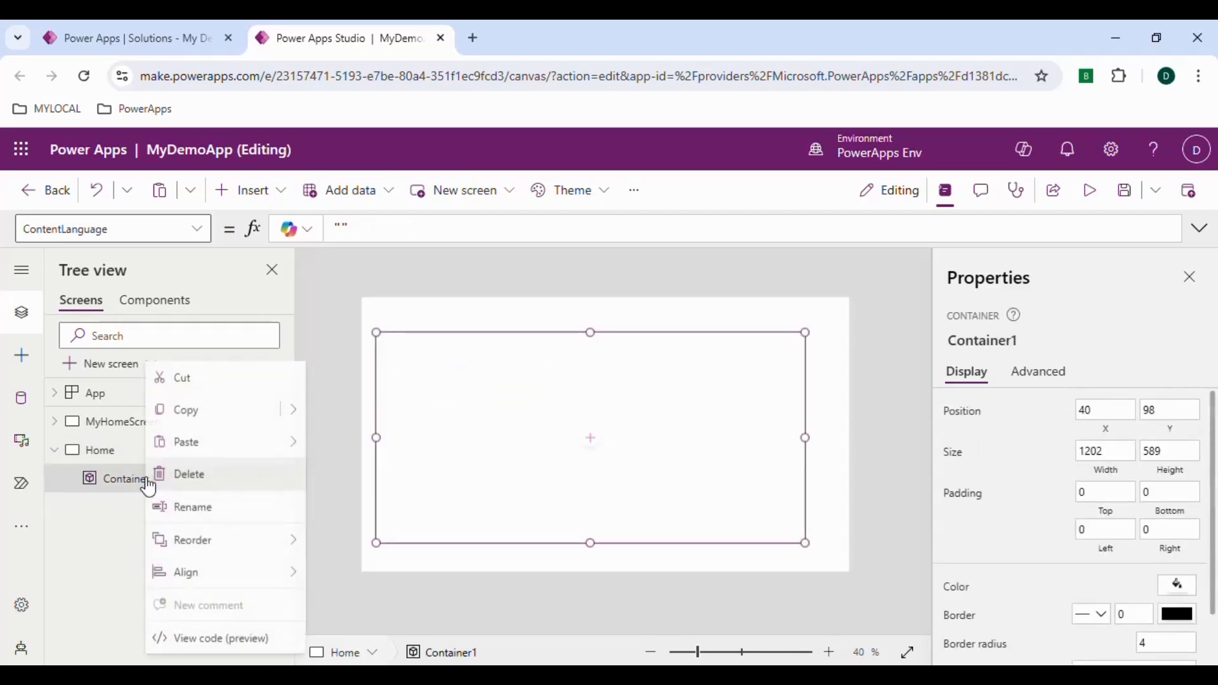
pyautogui.moveTo(208, 450)
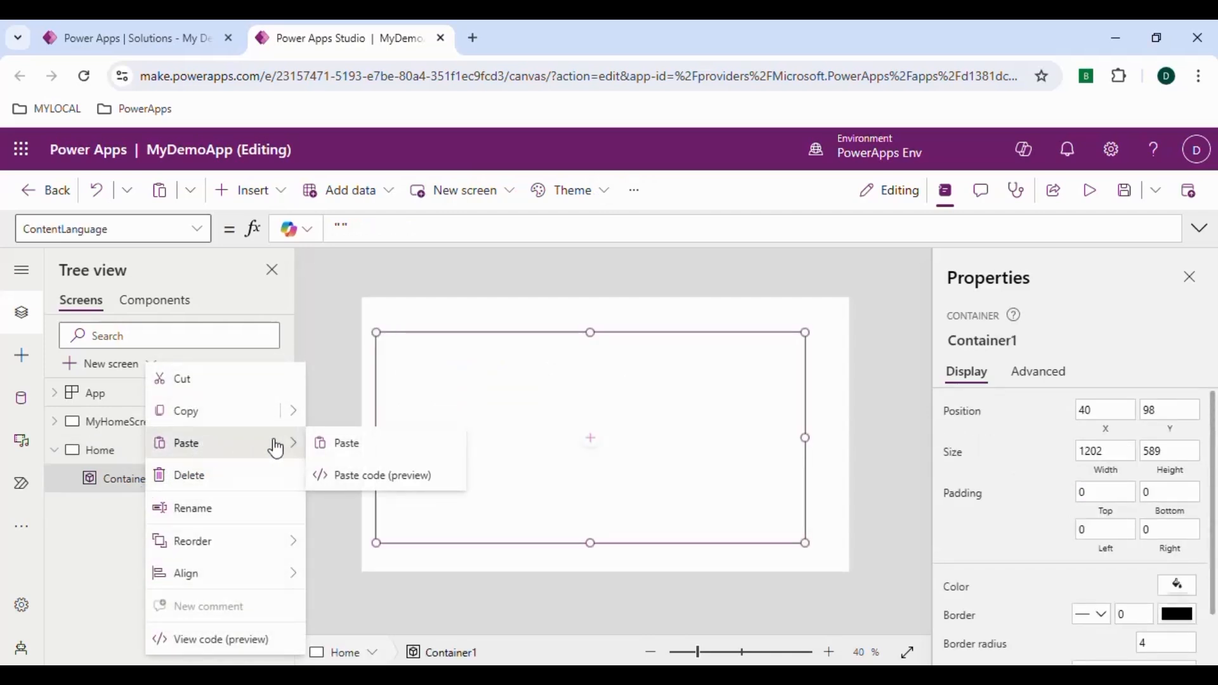
pyautogui.click(329, 443)
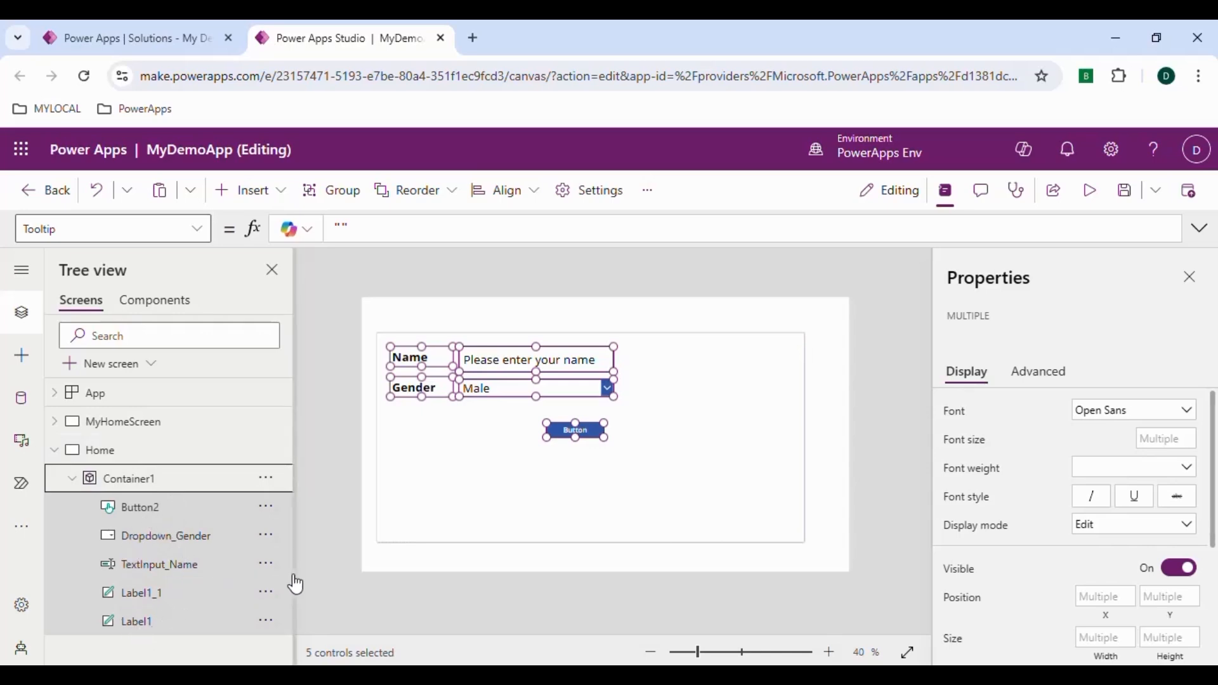
pyautogui.click(507, 471)
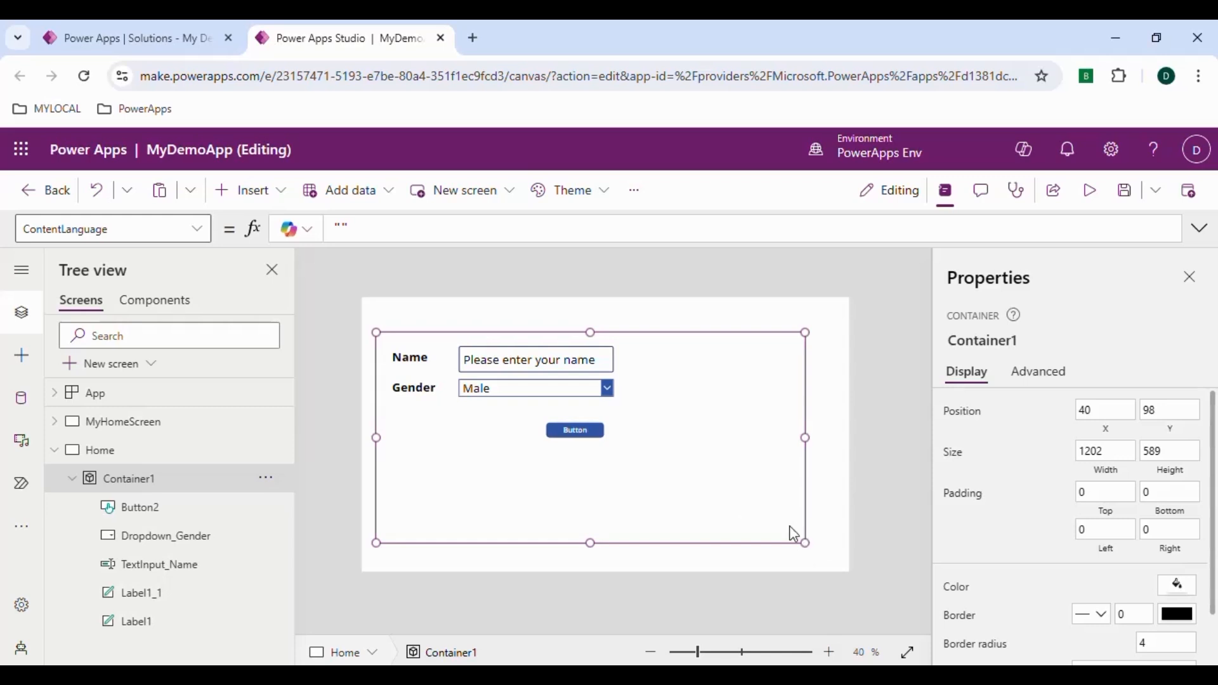
pyautogui.moveTo(801, 539); pyautogui.dragTo(682, 466)
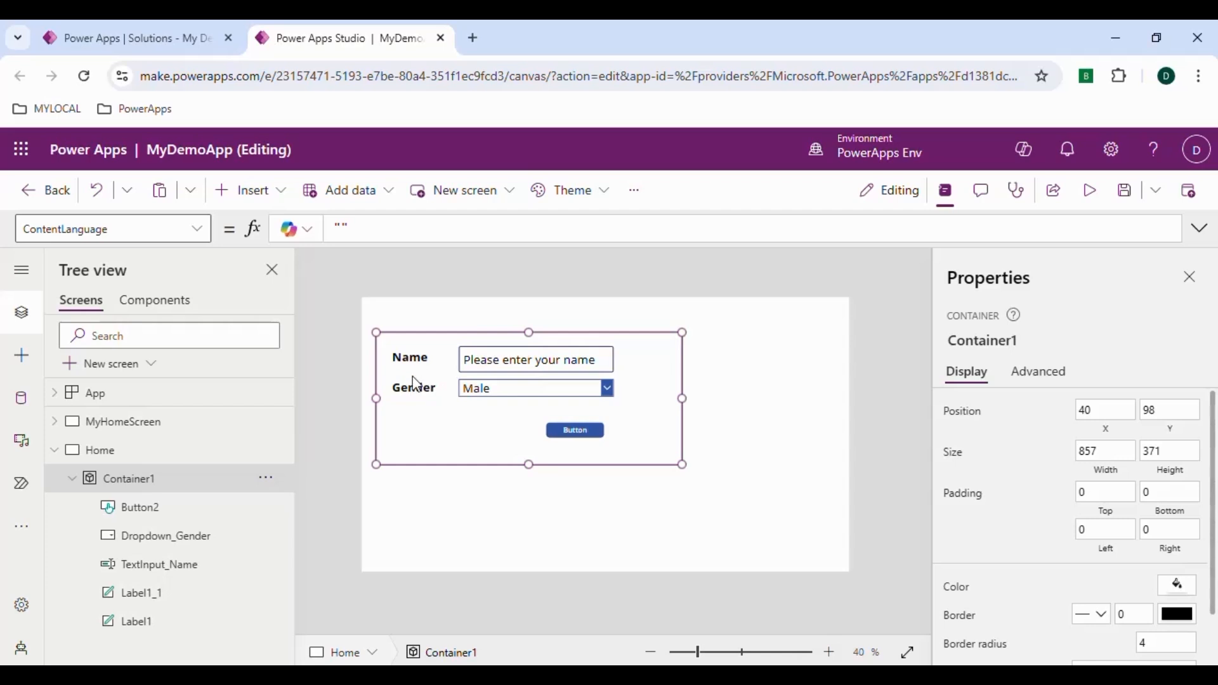
# Step: Switch the form container's Visible property off to hide all its controls, and switch it back on
pyautogui.click(396, 480)
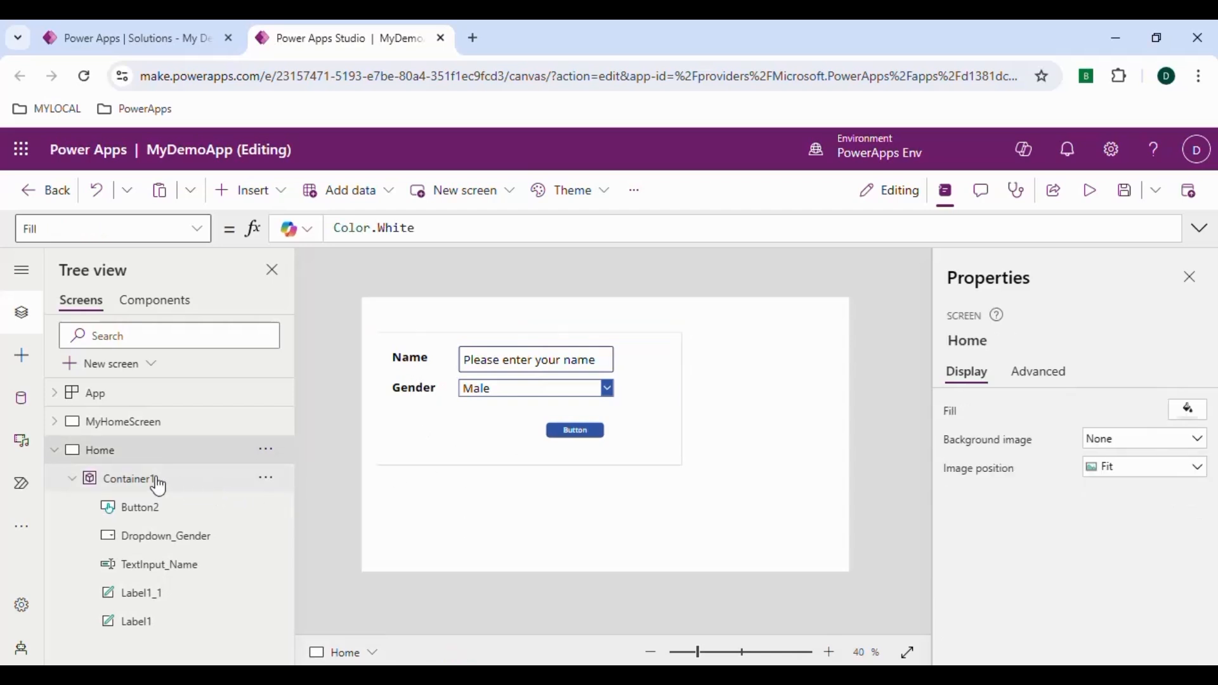
pyautogui.click(155, 480)
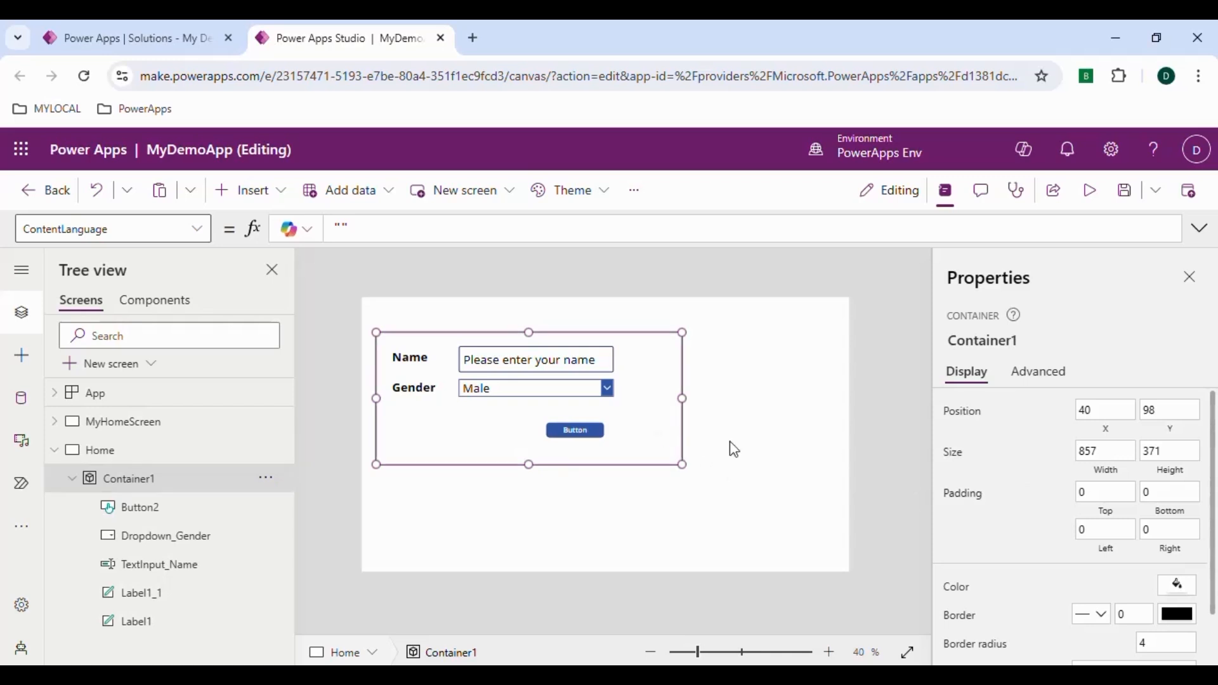
pyautogui.scroll(-1, 1065, 500)
pyautogui.scroll(-1, 1065, 501)
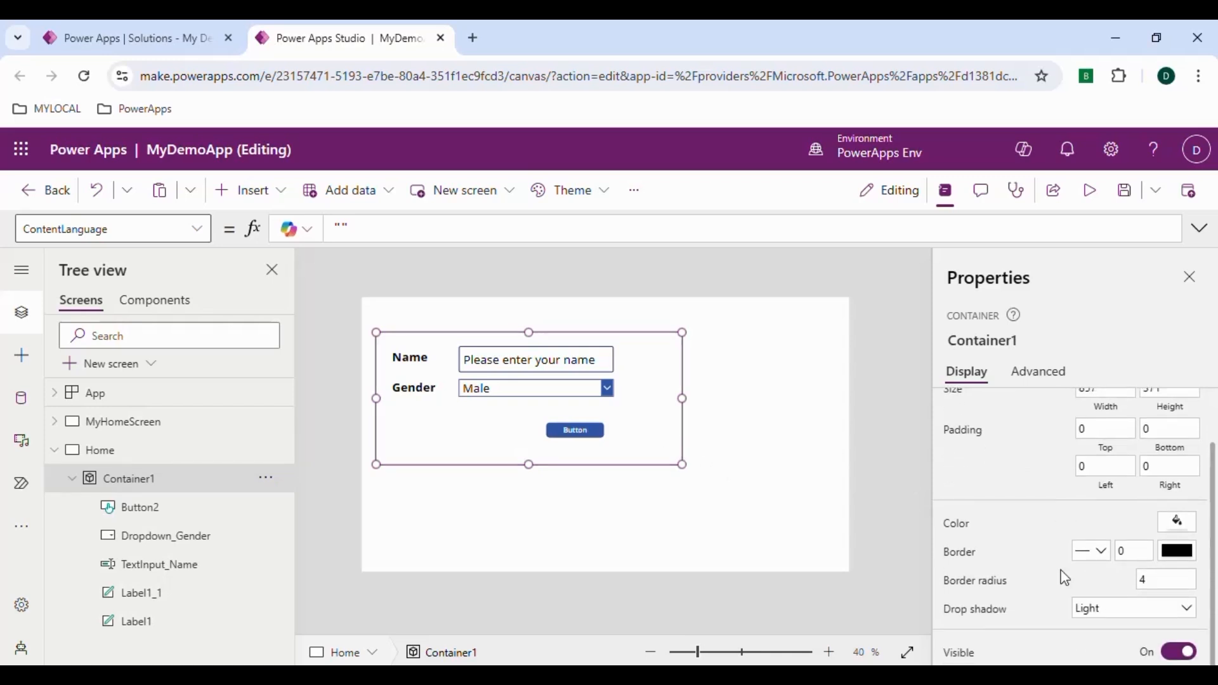
pyautogui.click(1180, 657)
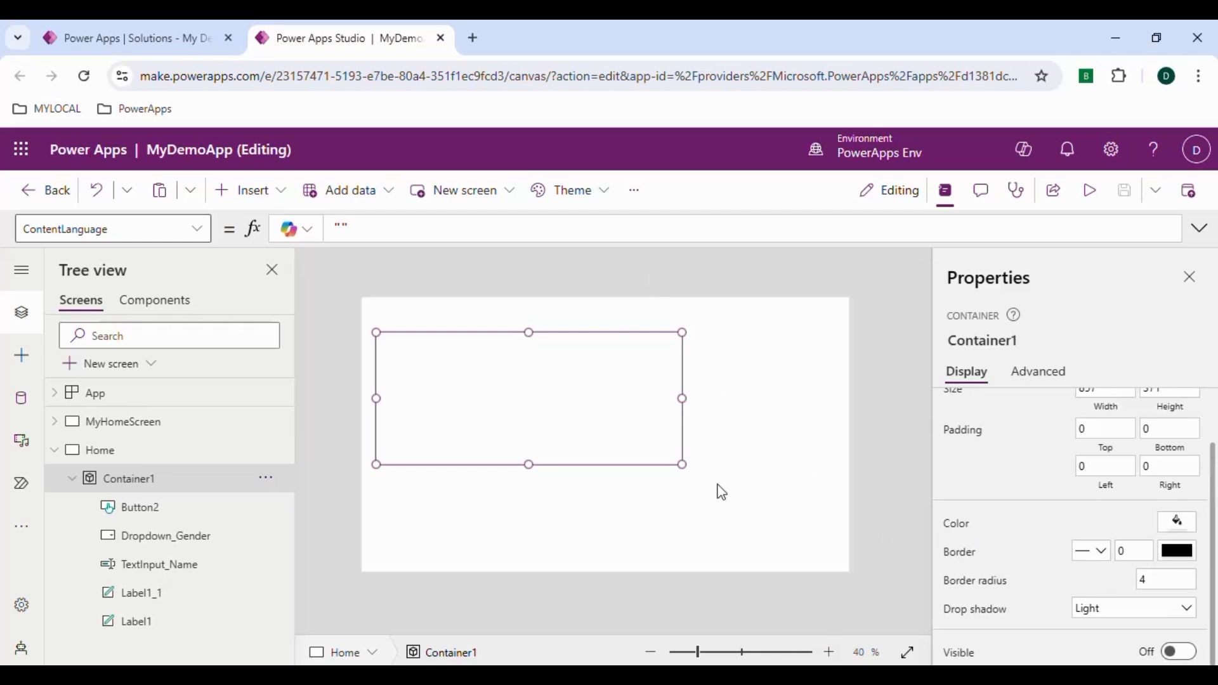
pyautogui.scroll(1, 1049, 481)
pyautogui.scroll(2, 1048, 481)
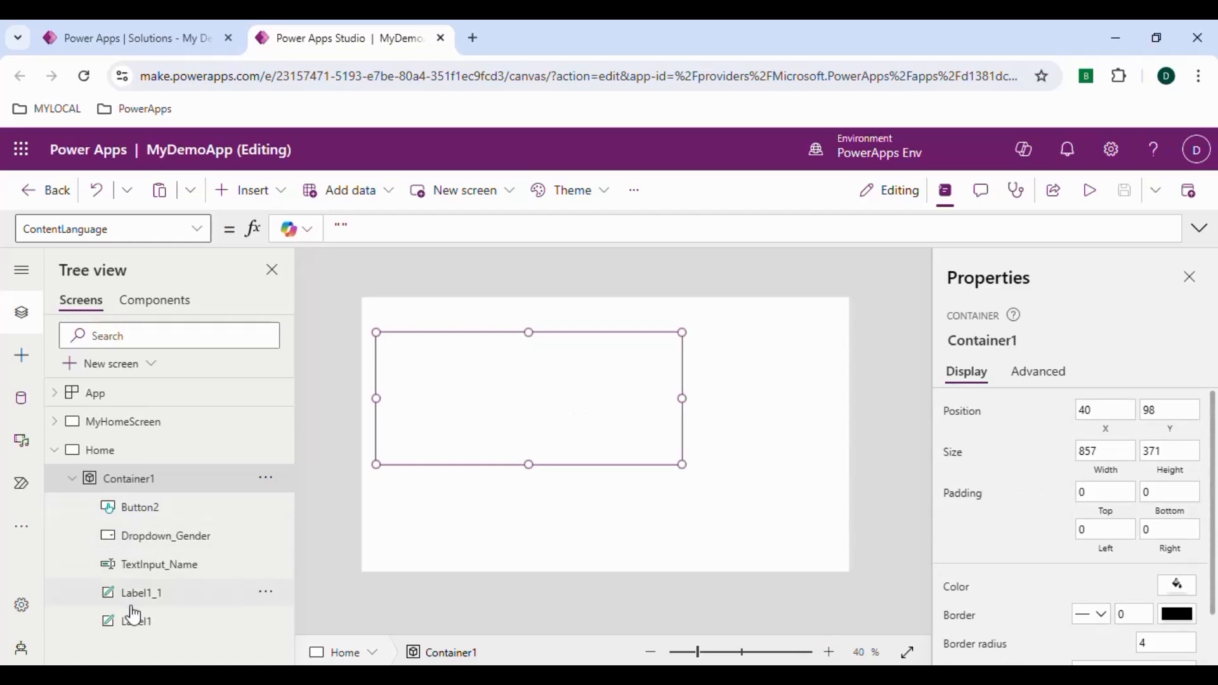
pyautogui.scroll(-3, 1153, 558)
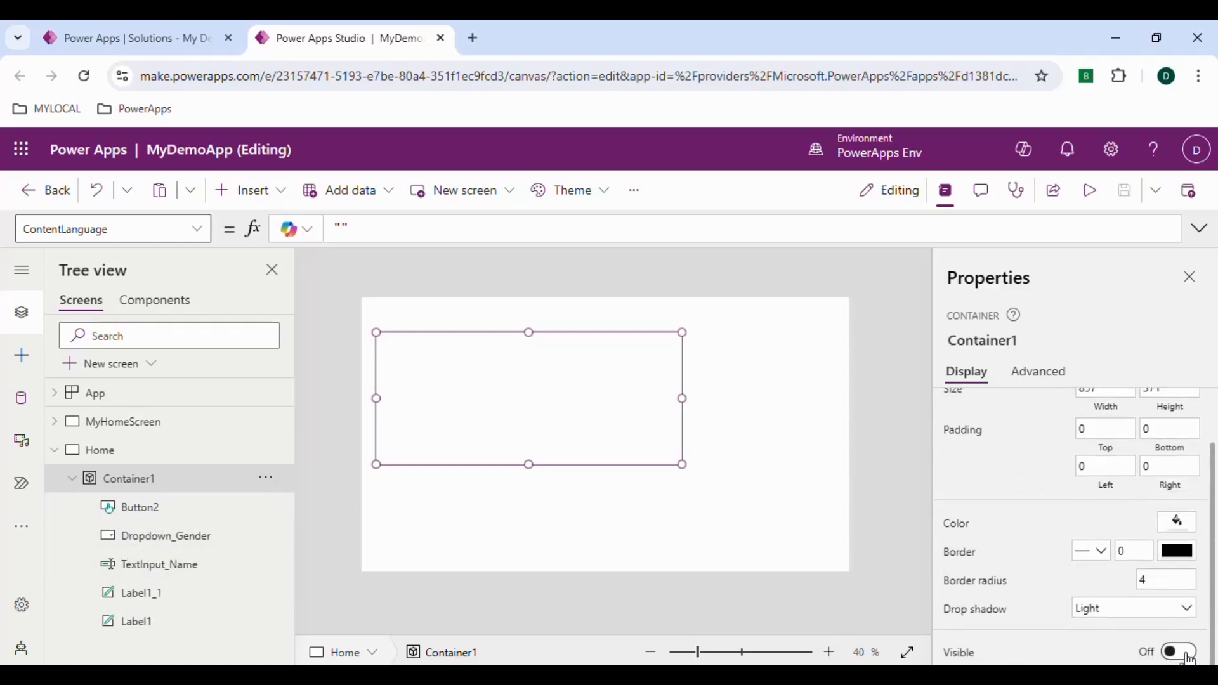
pyautogui.click(1189, 660)
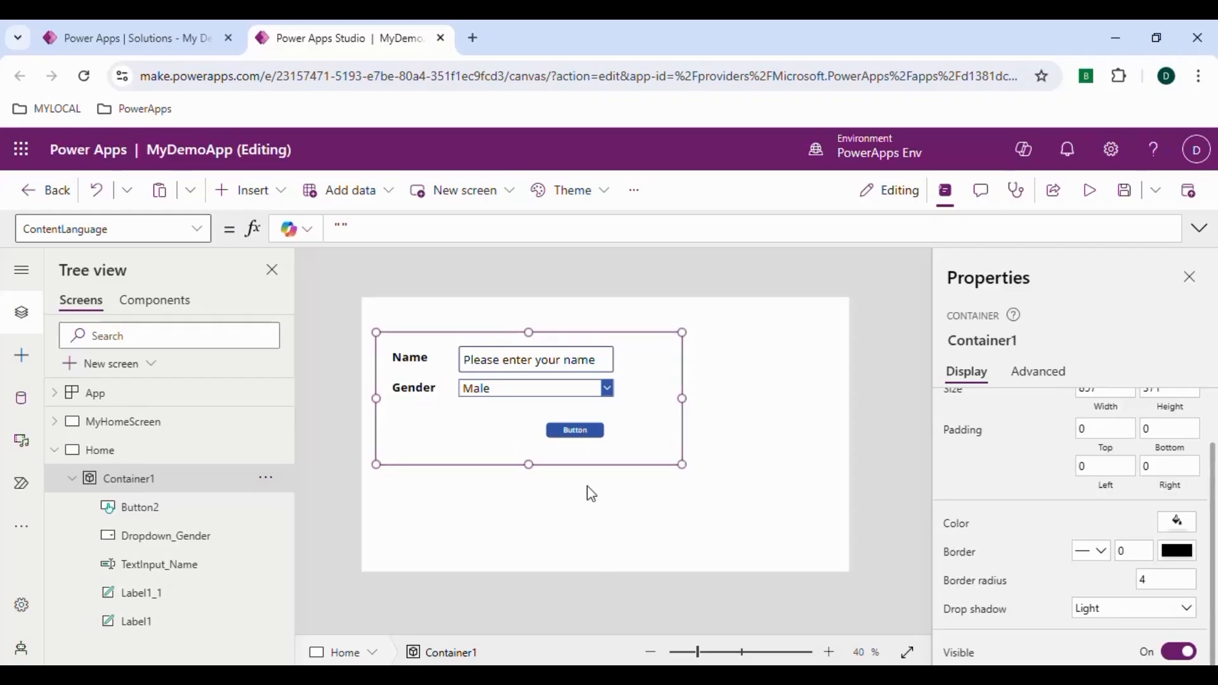
# Step: Enlarge the button in the container to about 227 by 87 and set its text to Save
pyautogui.click(576, 433)
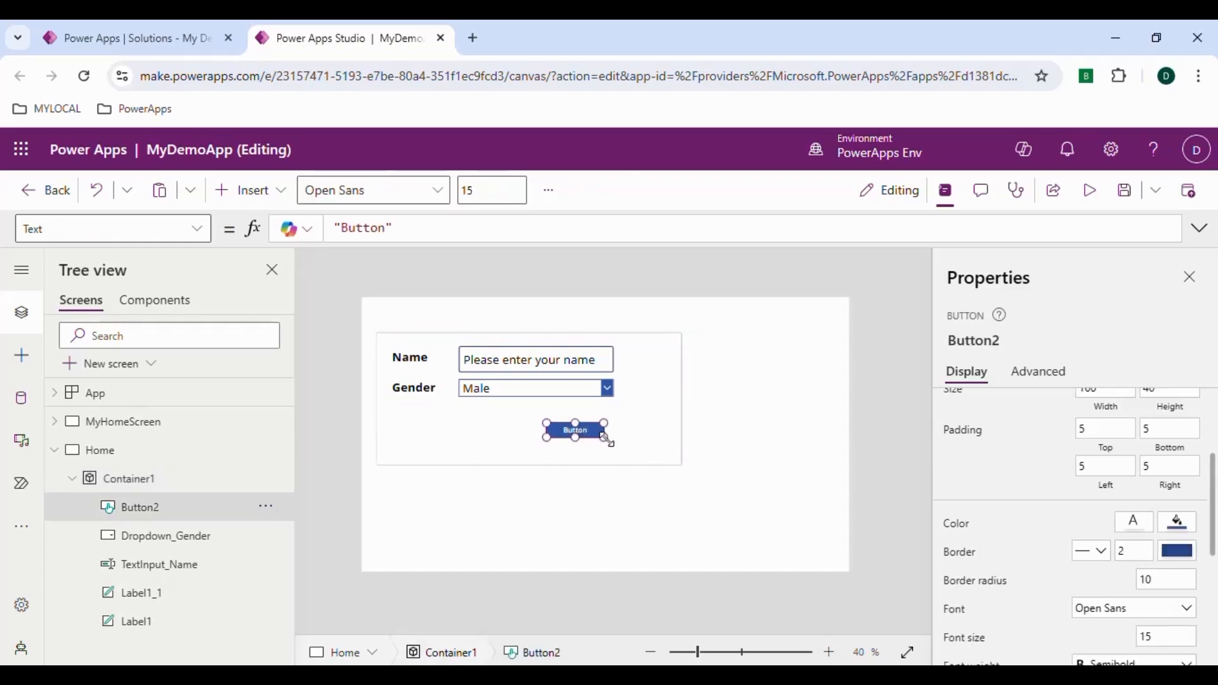
pyautogui.moveTo(606, 440); pyautogui.dragTo(632, 460)
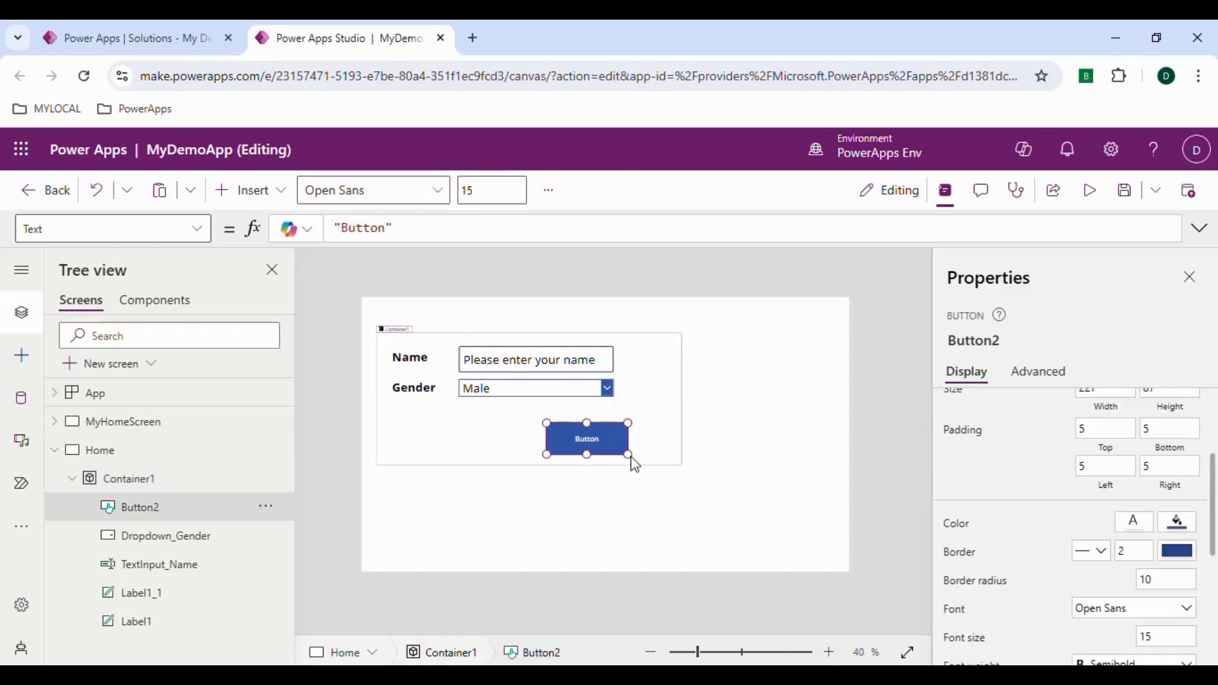
pyautogui.scroll(3, 1137, 466)
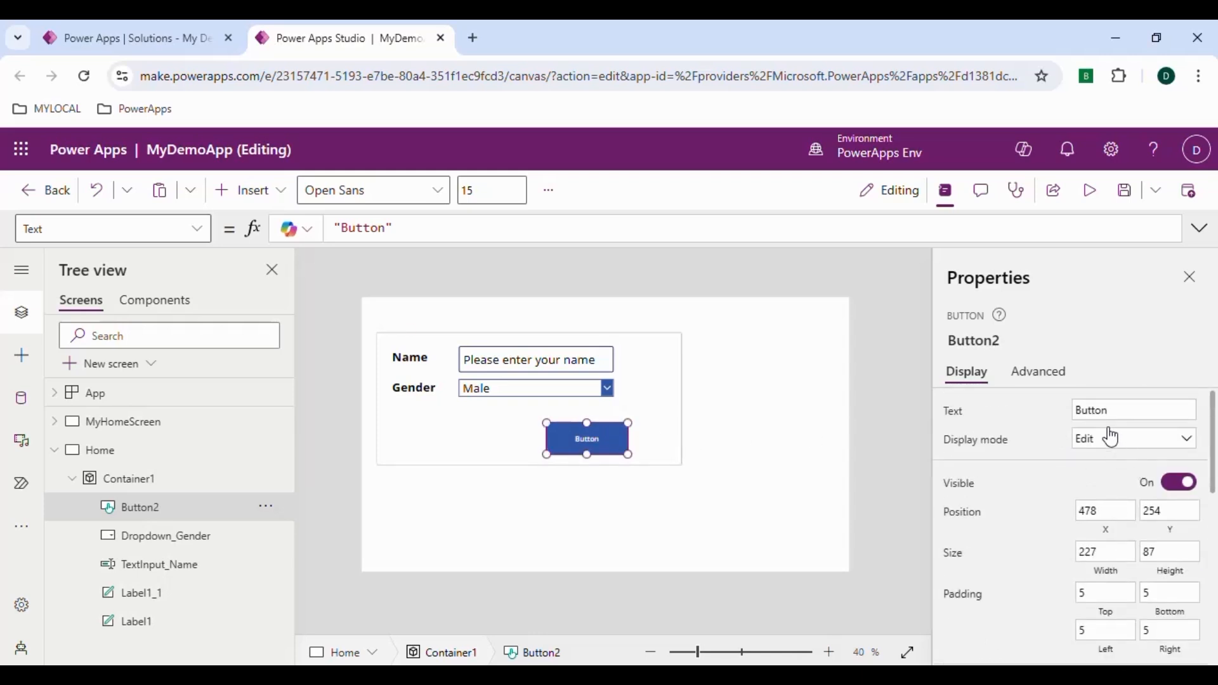
pyautogui.moveTo(1112, 413); pyautogui.dragTo(1079, 412)
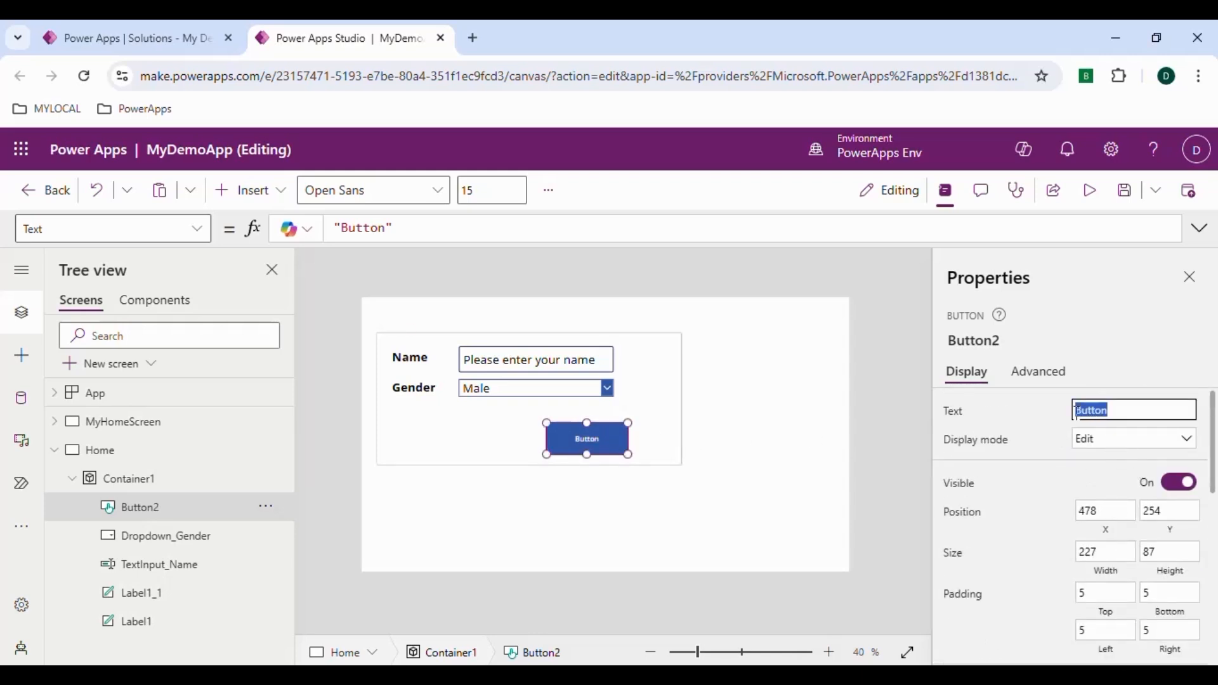
pyautogui.write('pa')
pyautogui.click(1041, 419)
# Step: Set the Save button's font size to 25
pyautogui.scroll(-3, 1081, 490)
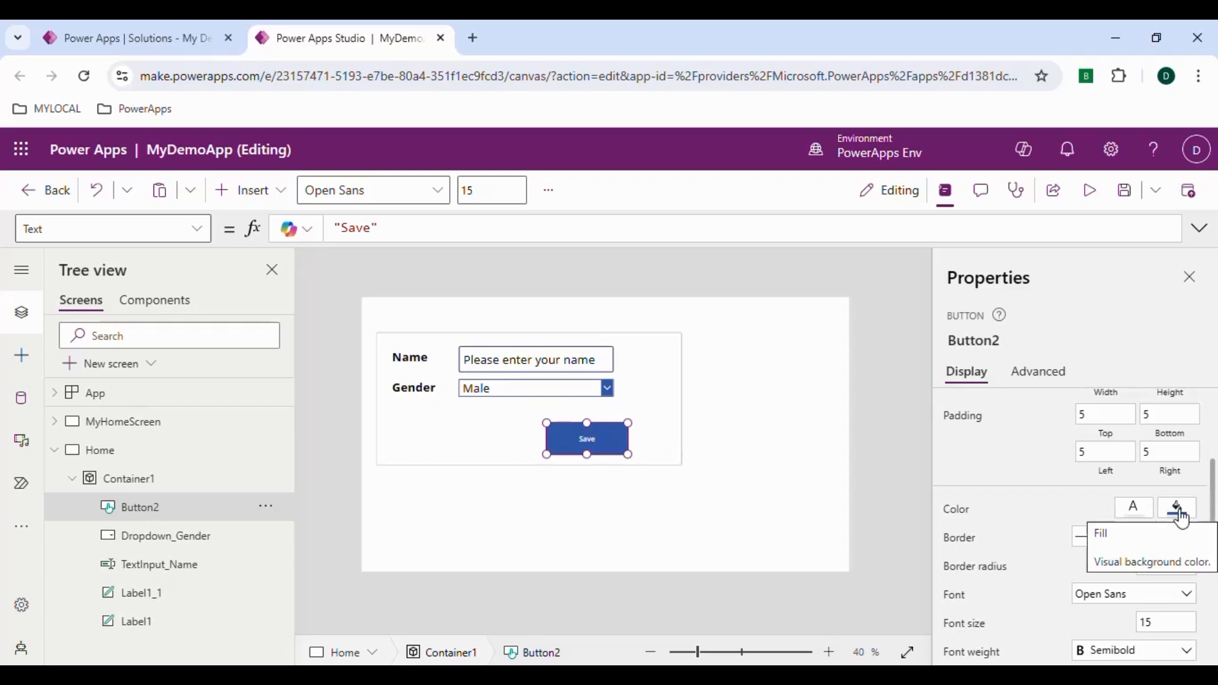
pyautogui.scroll(3, 1149, 492)
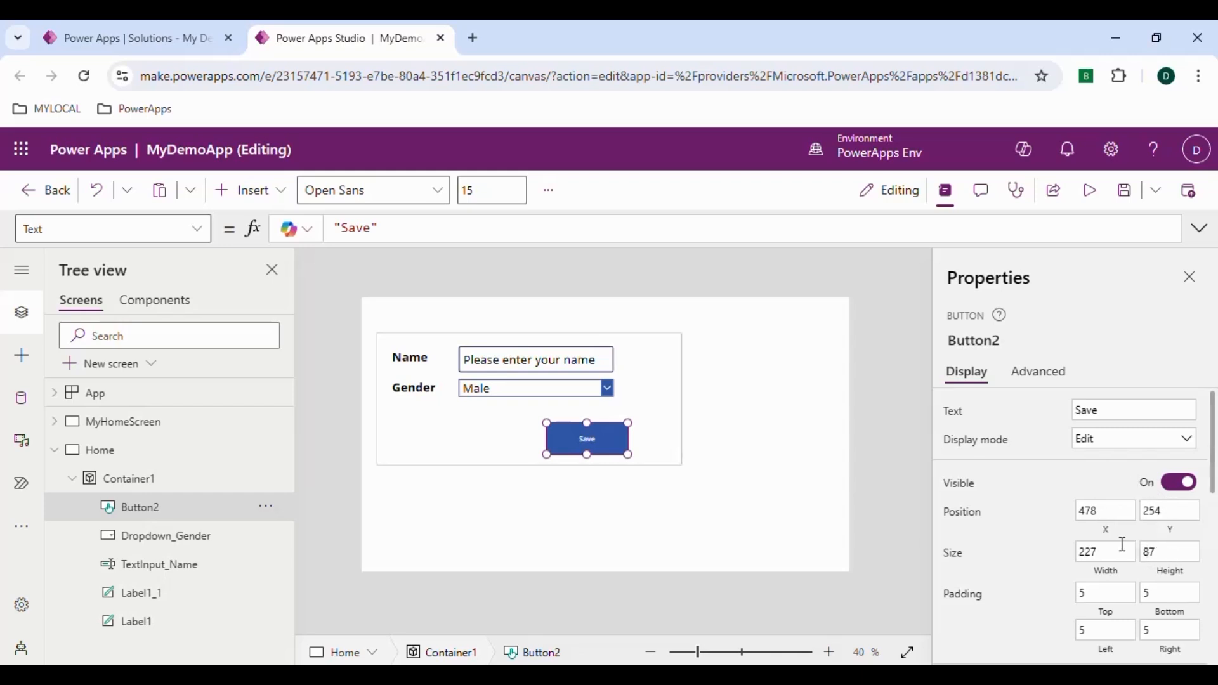
pyautogui.scroll(-4, 1123, 543)
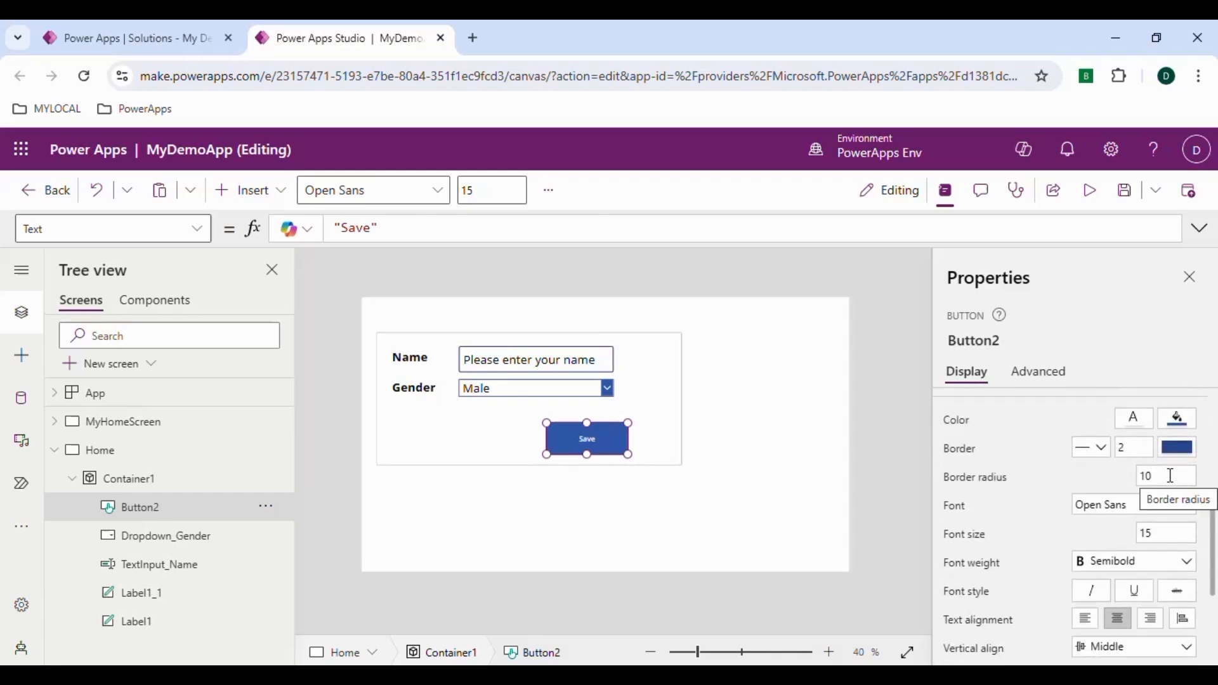
pyautogui.click(1150, 535)
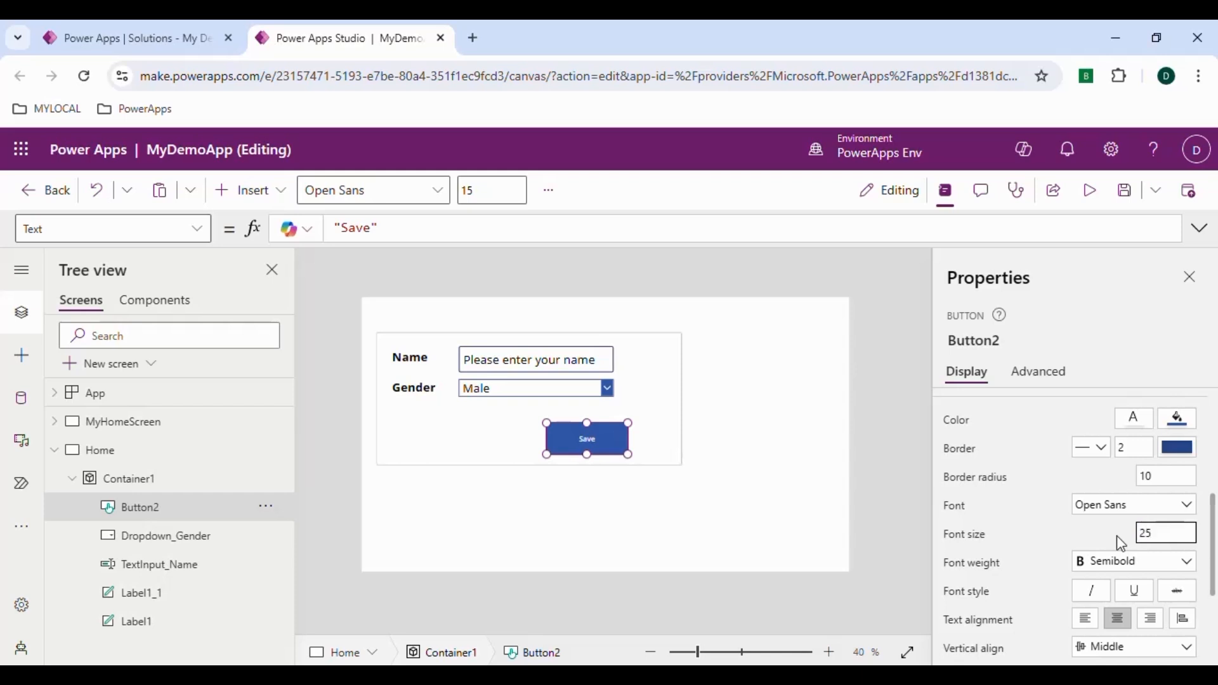
pyautogui.click(1069, 543)
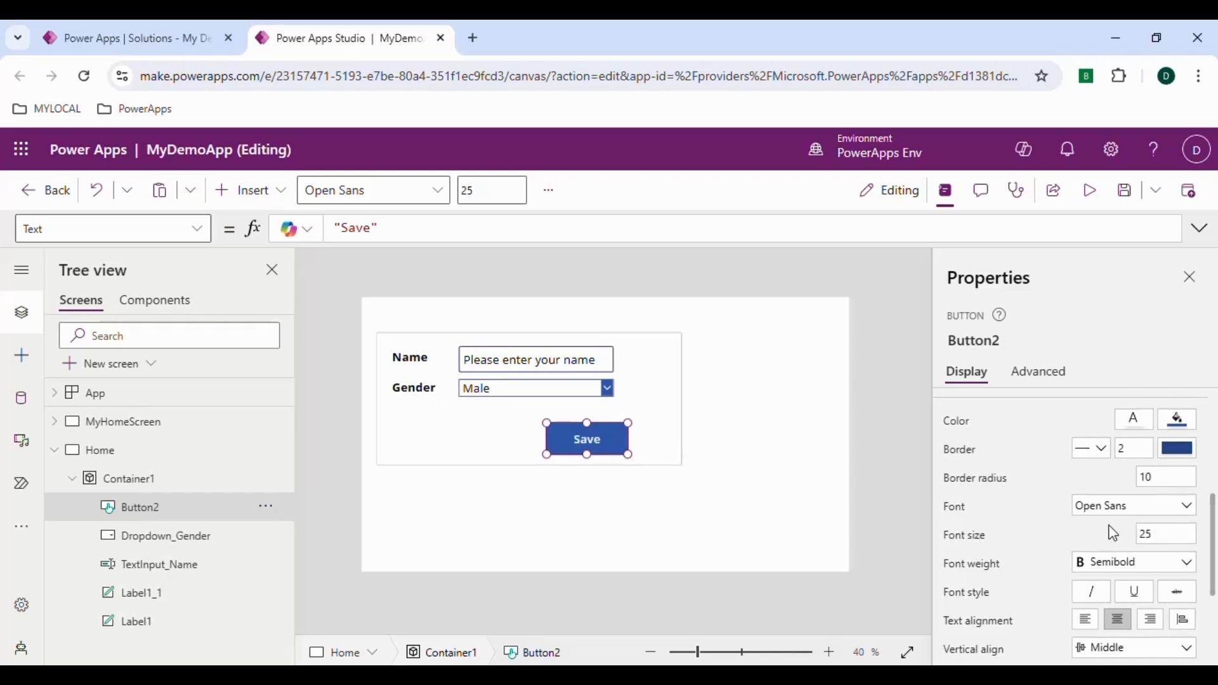
# Step: Fill the Save button with the green theme color
pyautogui.scroll(3, 1114, 533)
pyautogui.scroll(-2, 1116, 530)
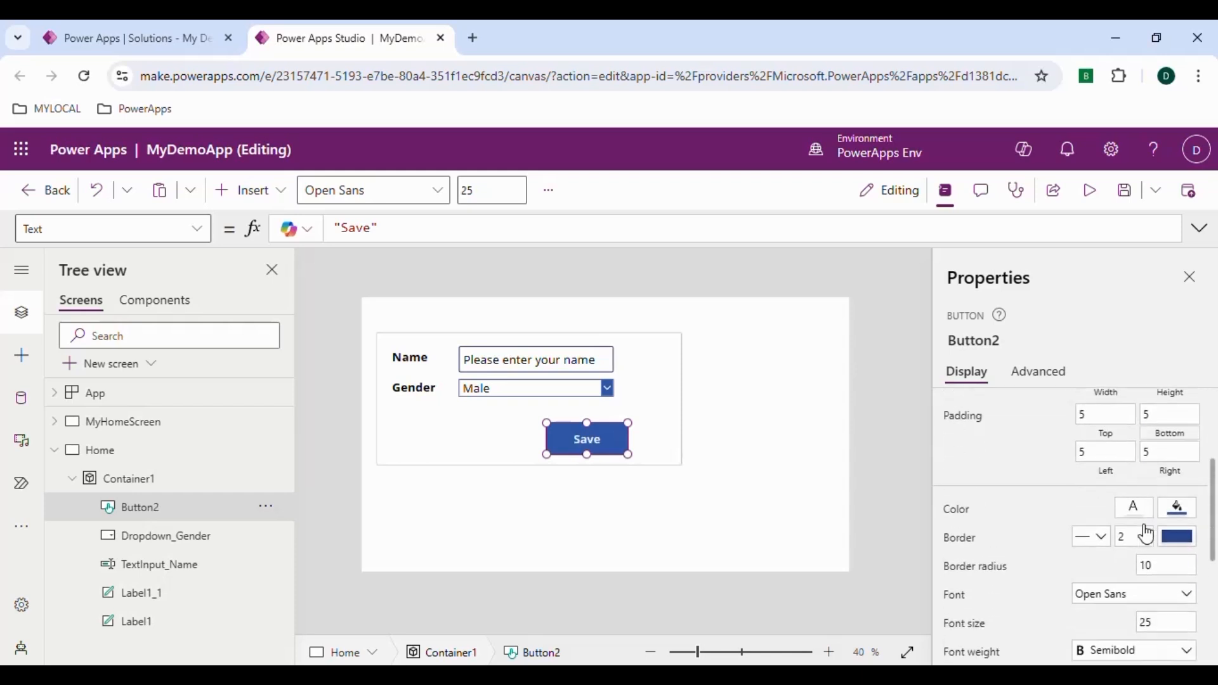
pyautogui.click(1178, 508)
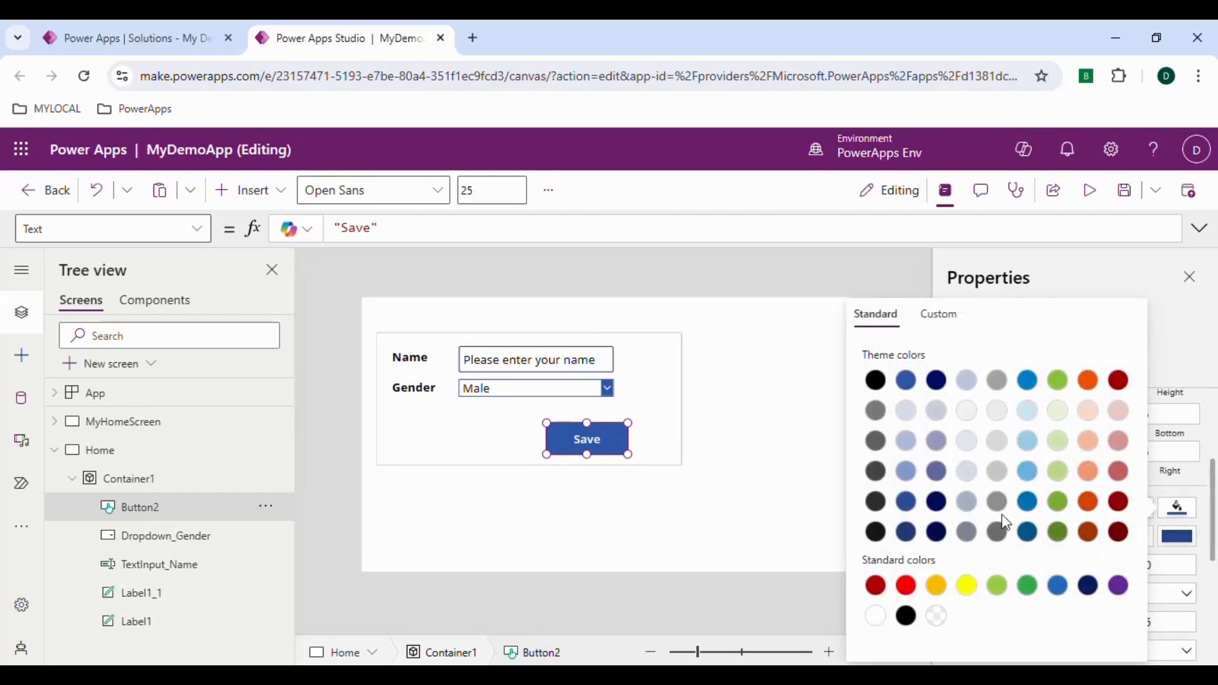
pyautogui.click(1061, 383)
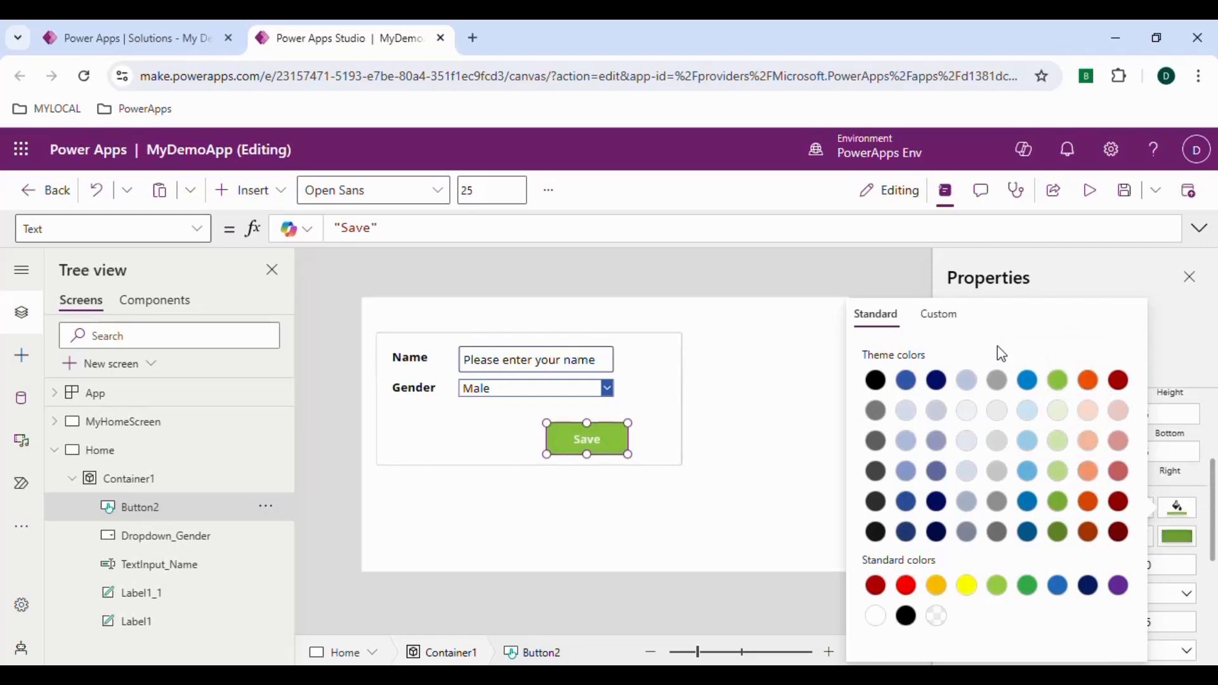
# Step: Try near-full transparency on the Save button's custom fill color, and settle on an alpha of about 65
pyautogui.click(946, 321)
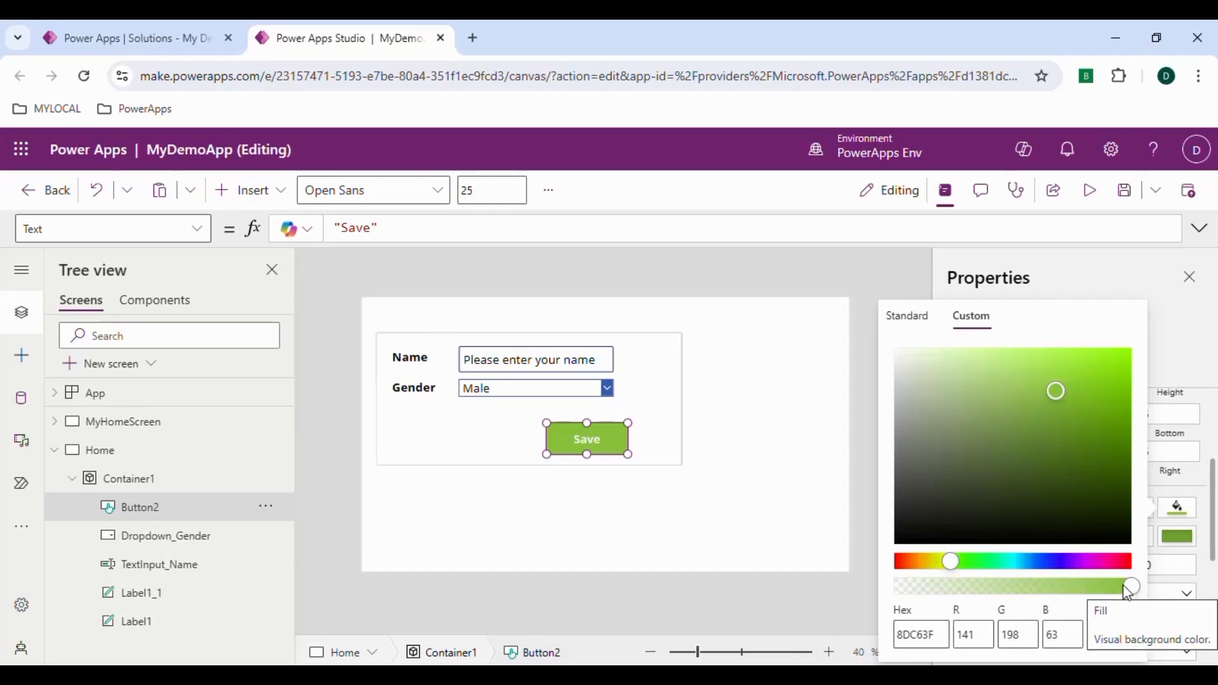
pyautogui.moveTo(1134, 592); pyautogui.dragTo(897, 597)
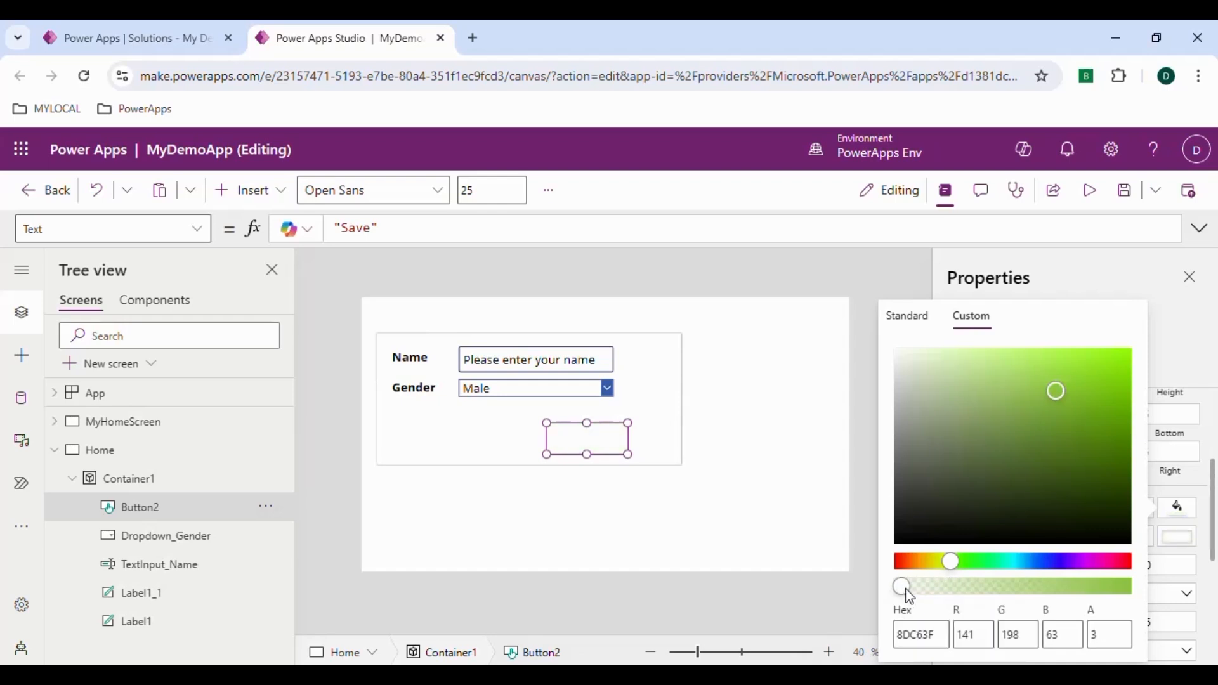
pyautogui.moveTo(905, 590); pyautogui.dragTo(1061, 585)
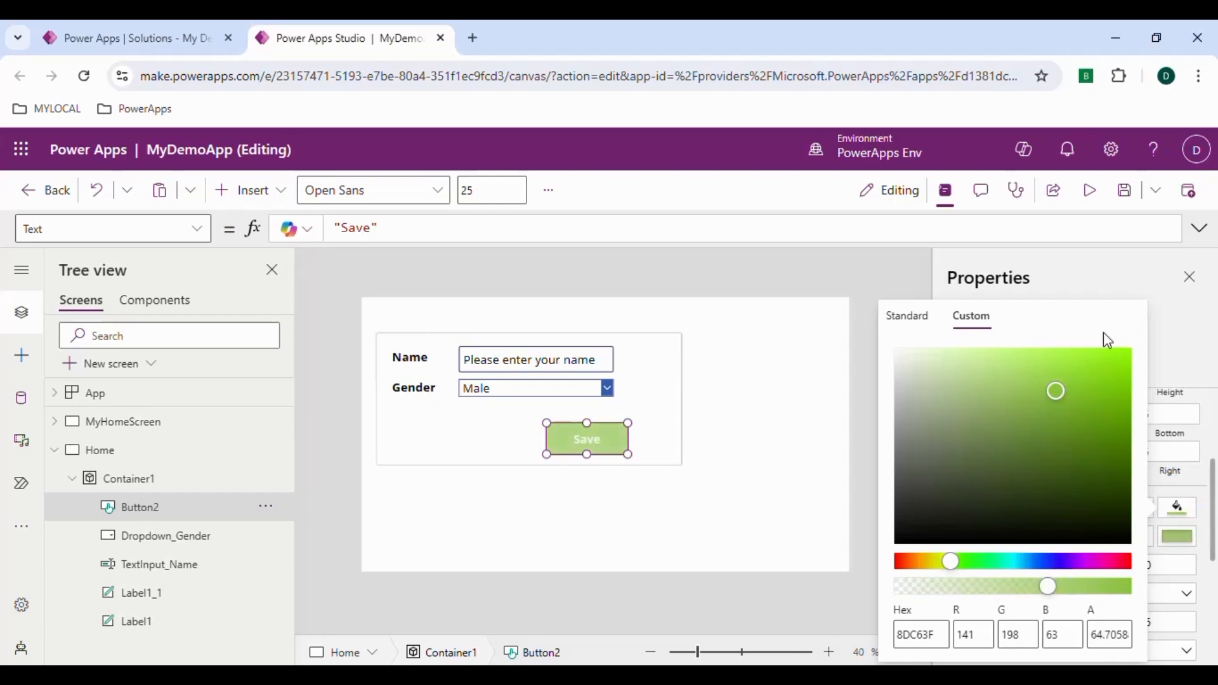
pyautogui.click(1103, 279)
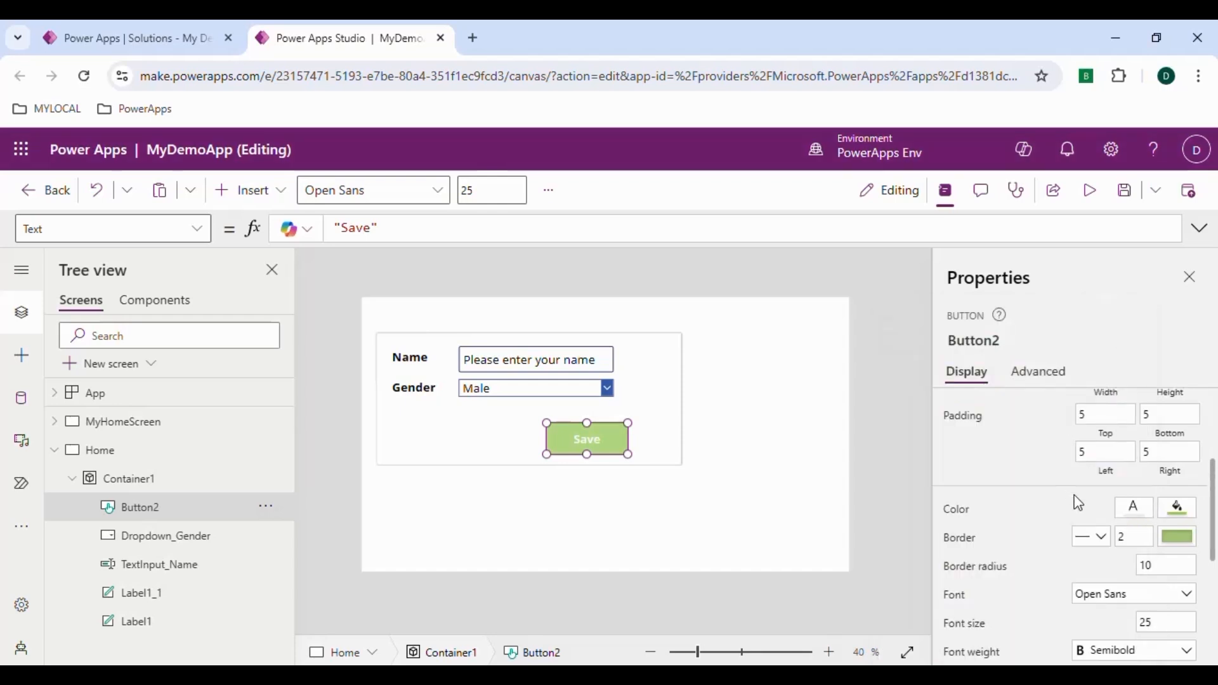
# Step: Look through the Save button's display properties and show the formula behind its Color property
pyautogui.scroll(-2, 1079, 500)
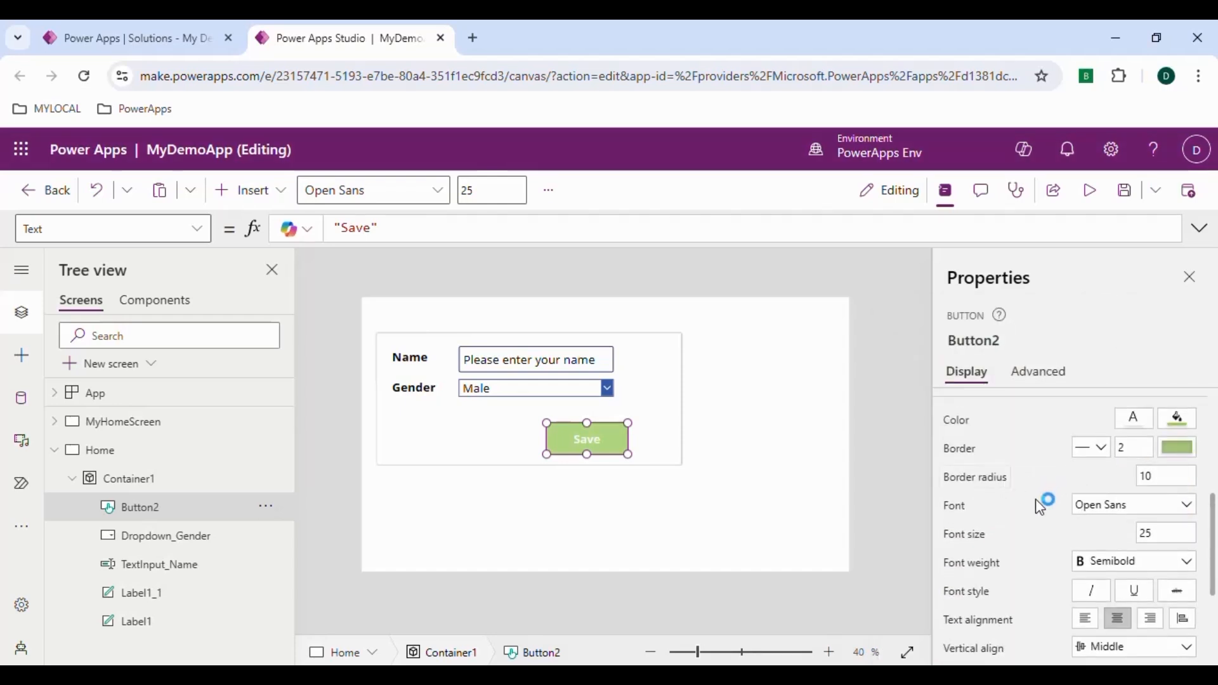
pyautogui.scroll(-2, 1079, 511)
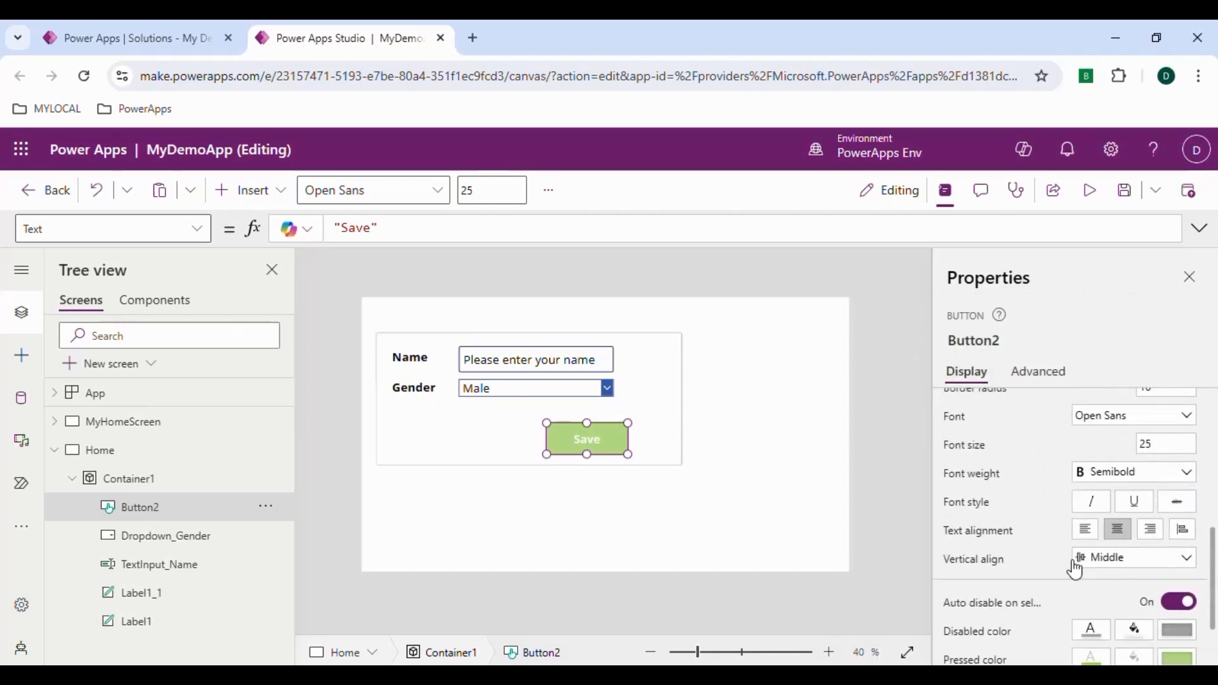
pyautogui.scroll(-1, 1053, 566)
pyautogui.scroll(8, 1047, 561)
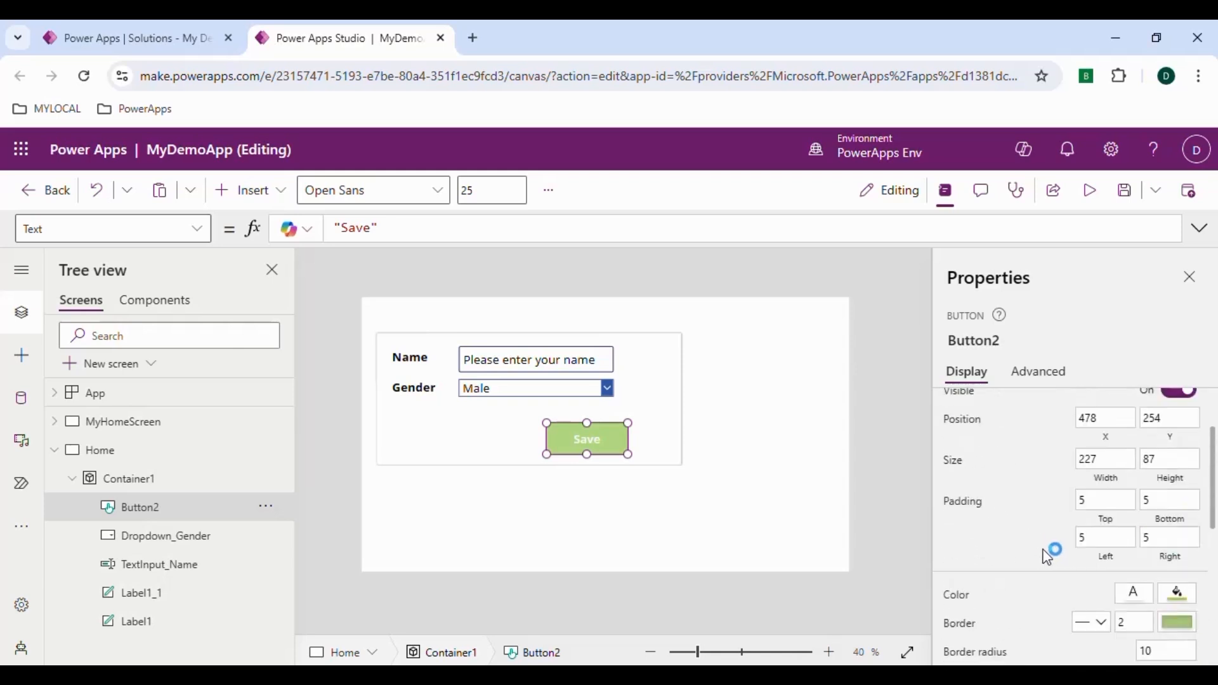
pyautogui.scroll(-3, 1141, 504)
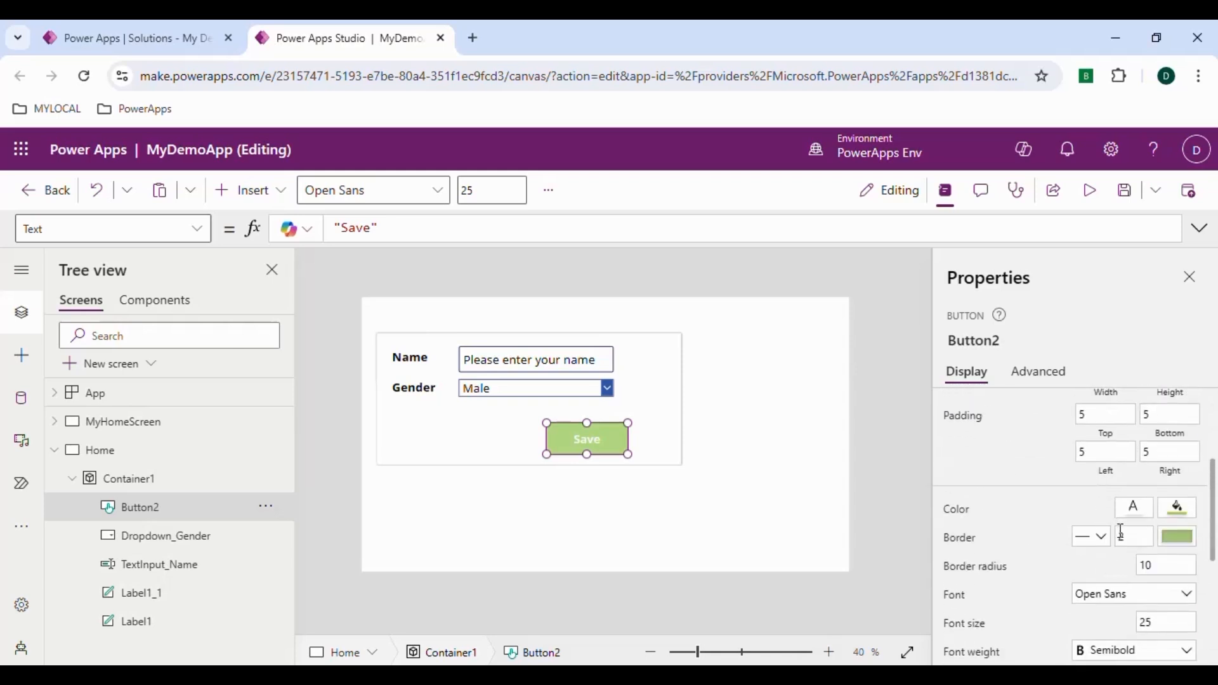
pyautogui.click(965, 516)
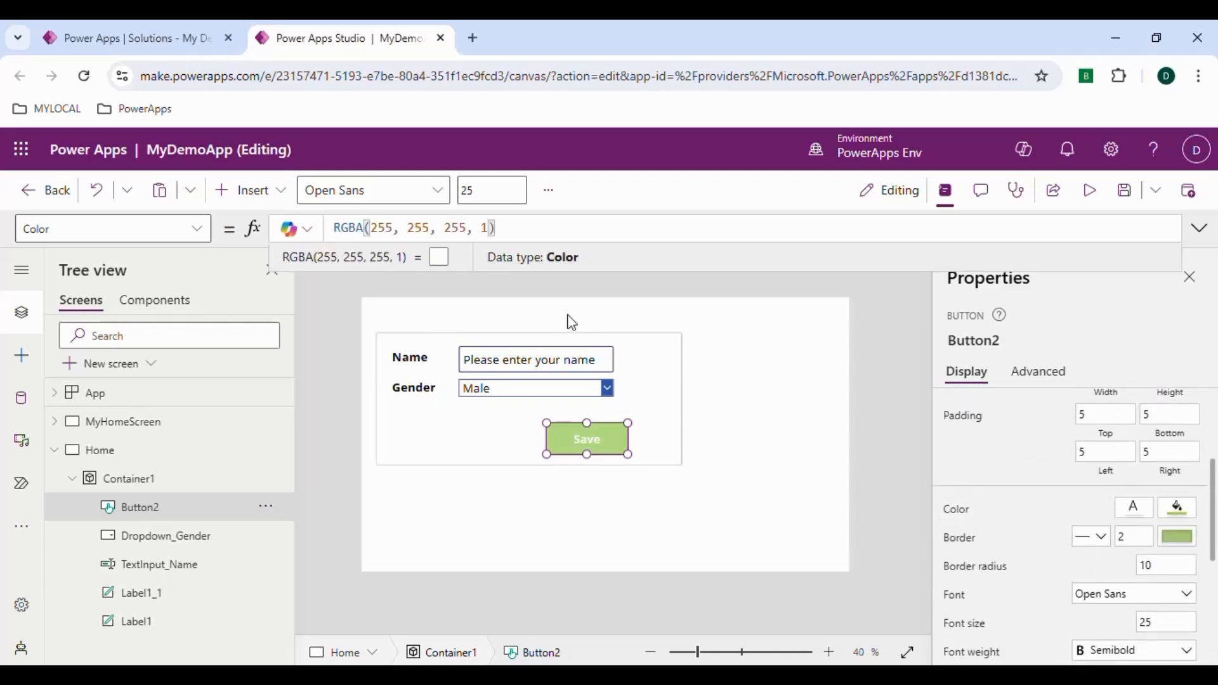
pyautogui.click(23, 229)
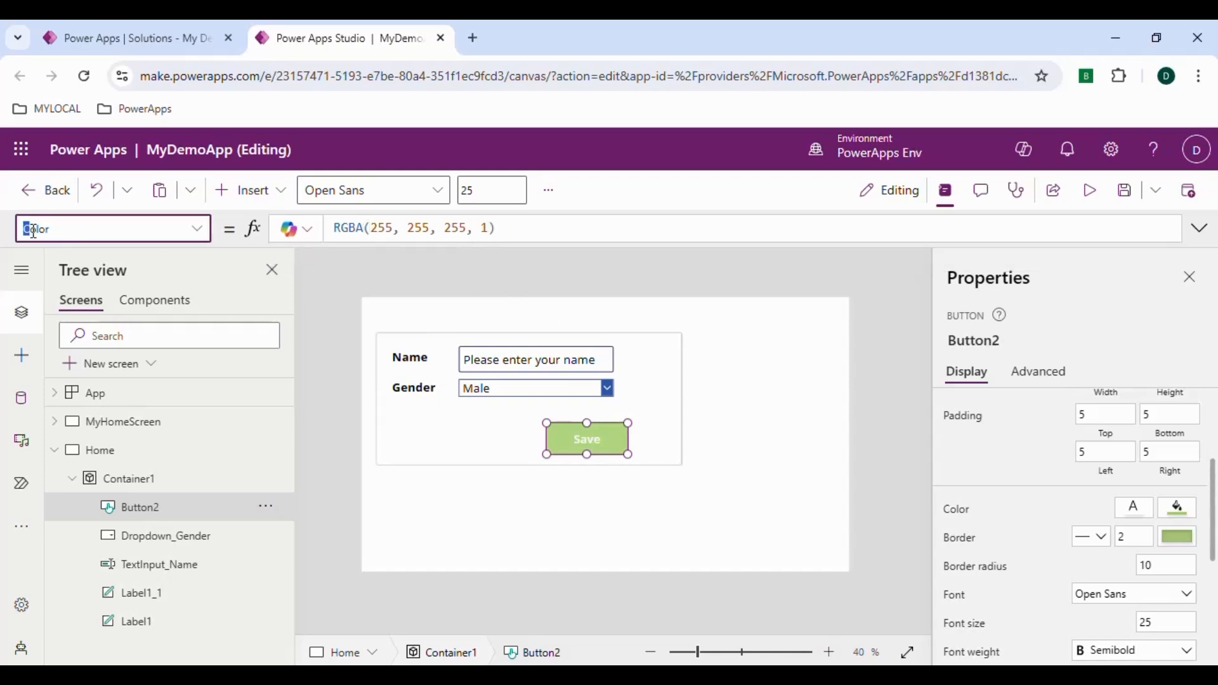
pyautogui.moveTo(53, 231); pyautogui.dragTo(11, 237)
pyautogui.click(954, 510)
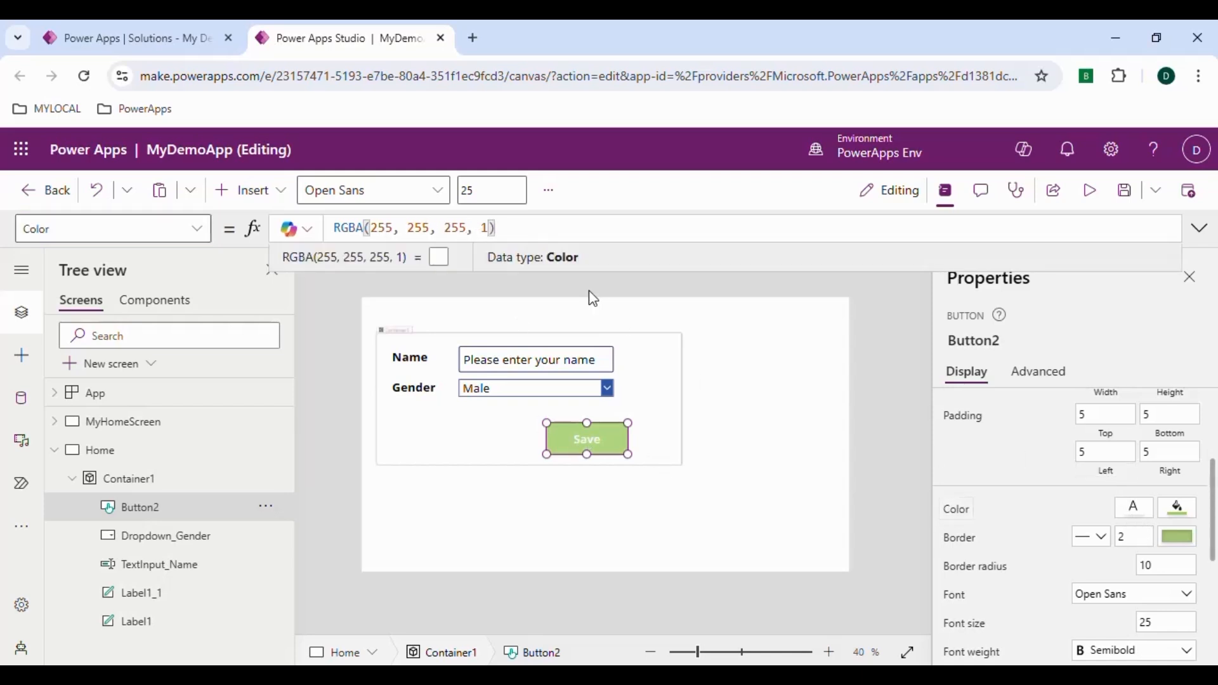
# Step: Try an alpha of 0 in the Save button's text Color formula, and return it to 1
pyautogui.click(488, 227)
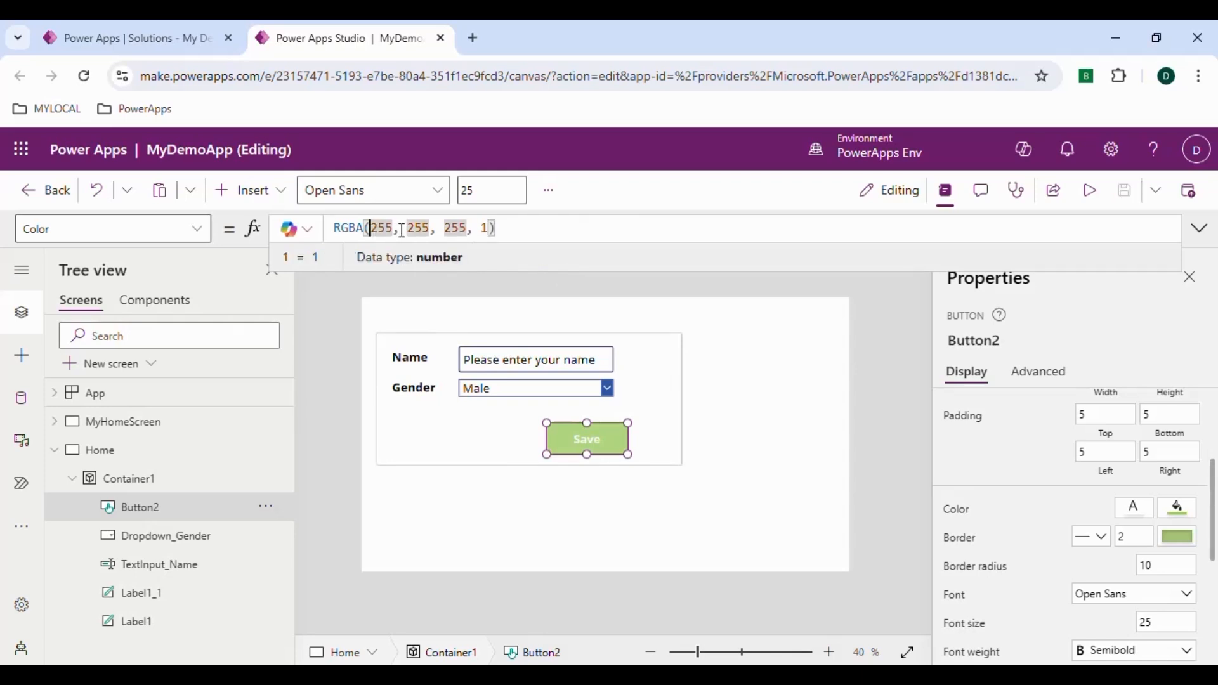
pyautogui.click(426, 228)
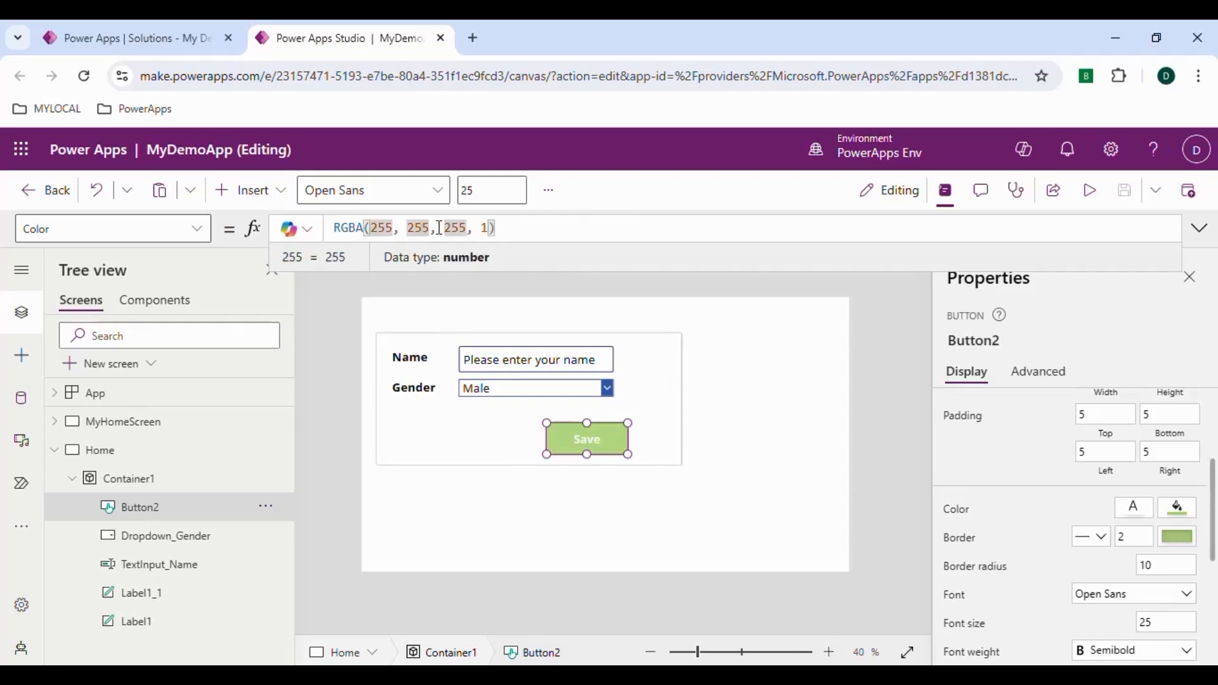
pyautogui.doubleClick(447, 227)
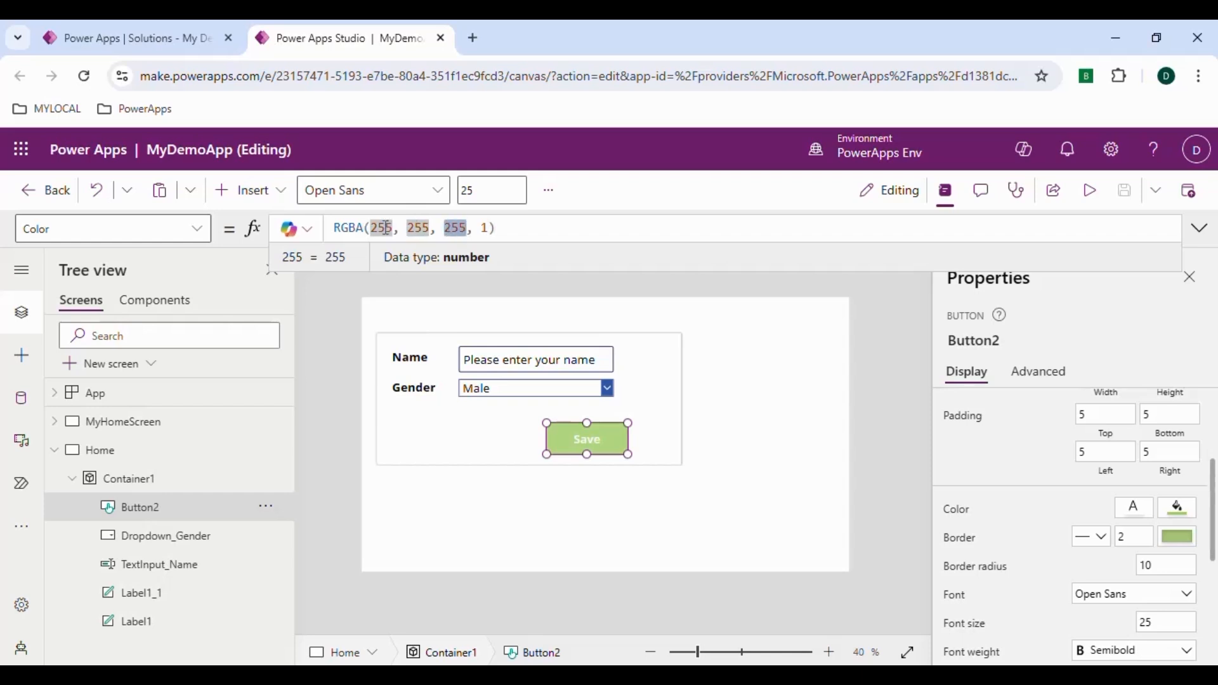
pyautogui.click(488, 227)
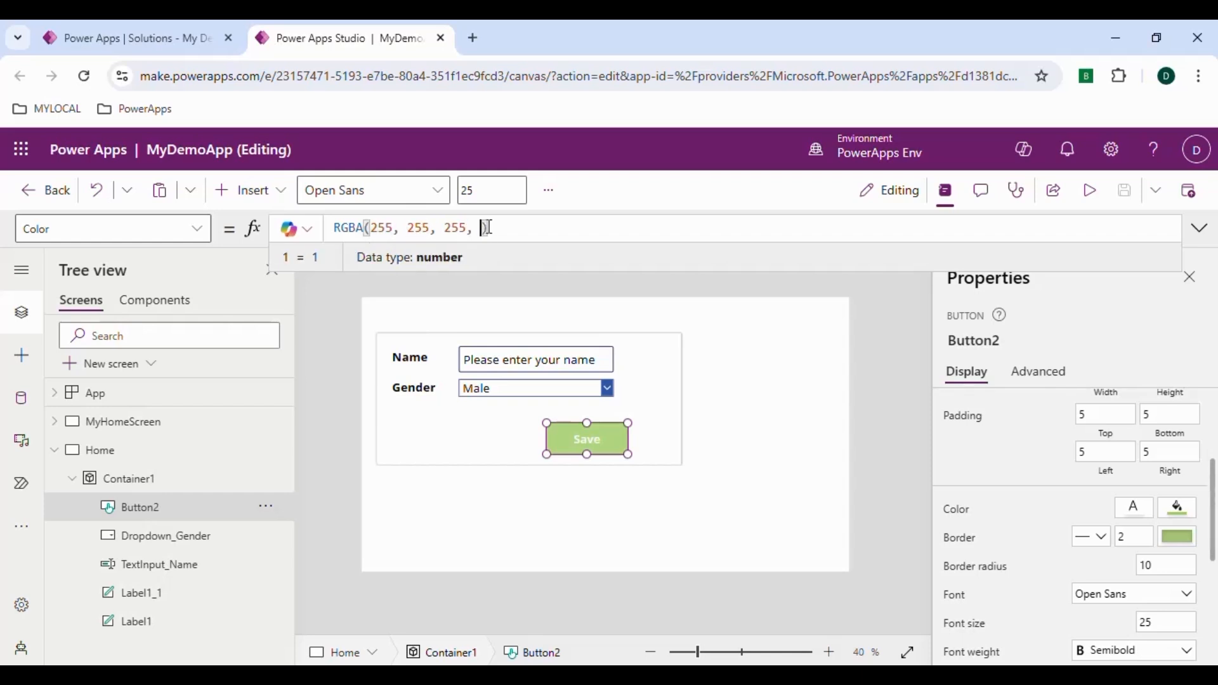
pyautogui.press('BackSpace')
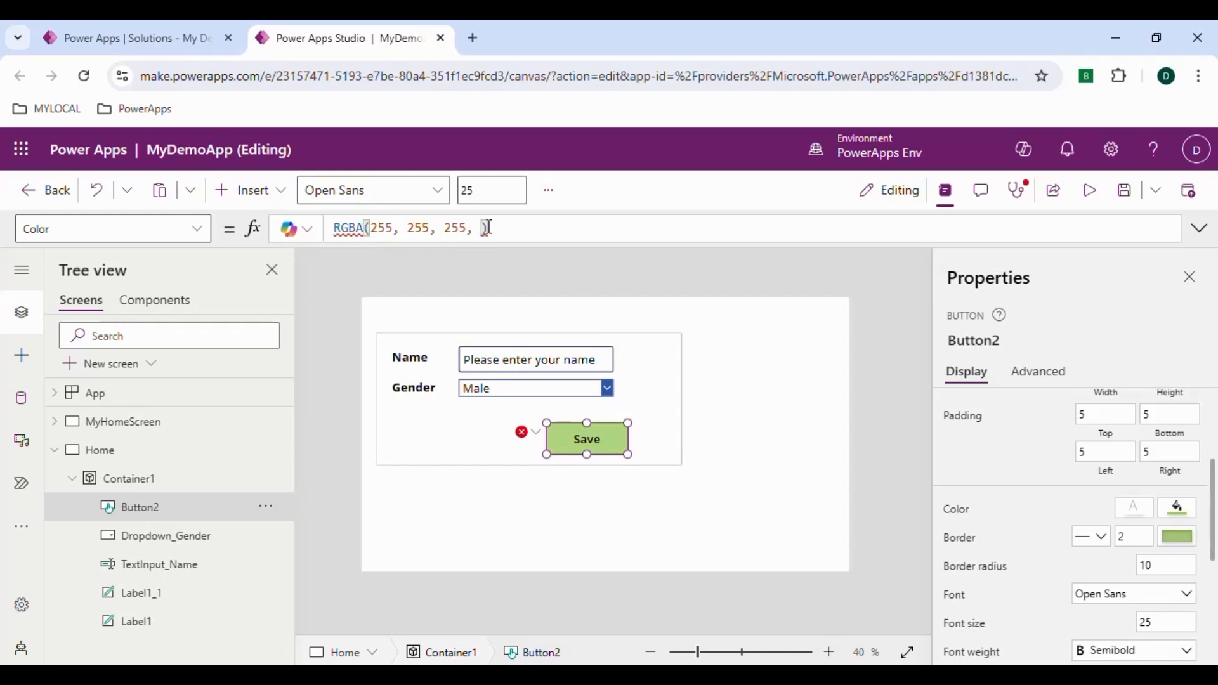
pyautogui.write('0')
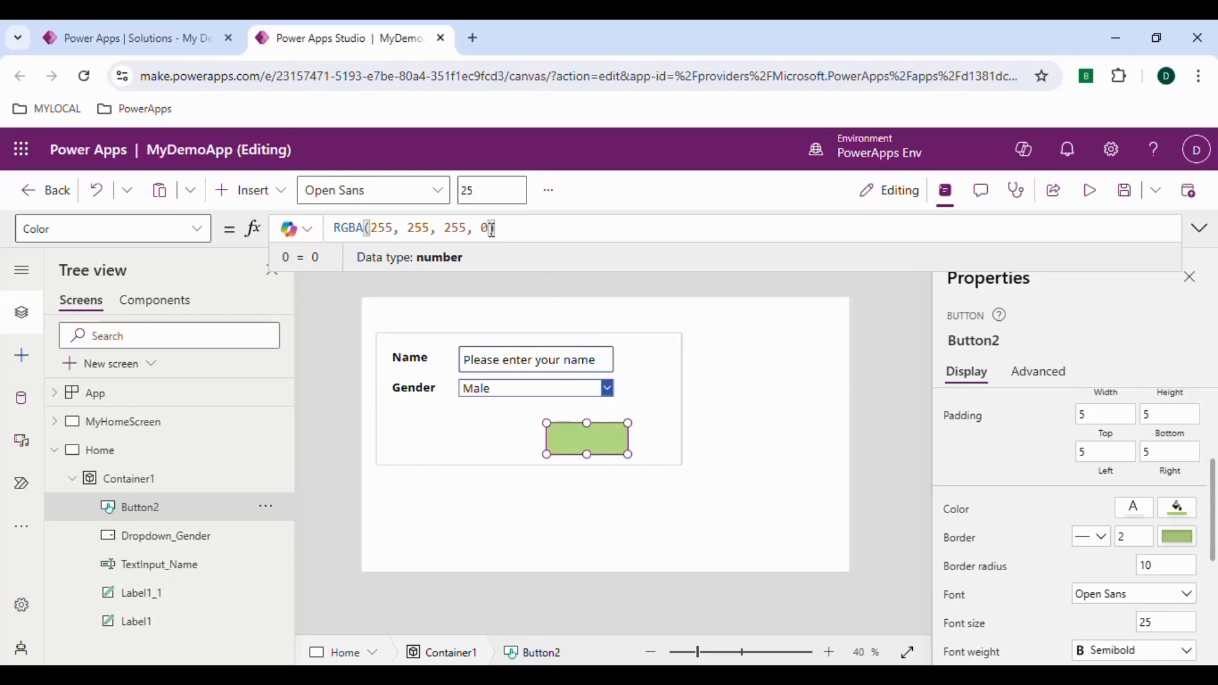
pyautogui.press('BackSpace')
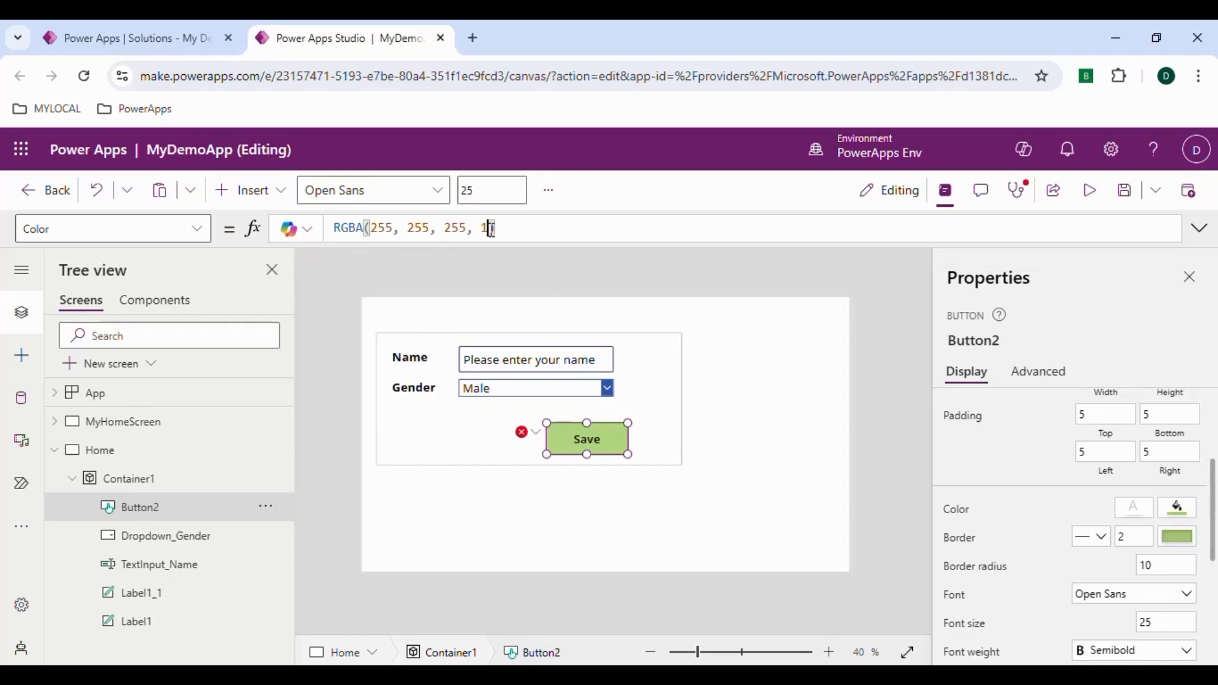
pyautogui.write('1')
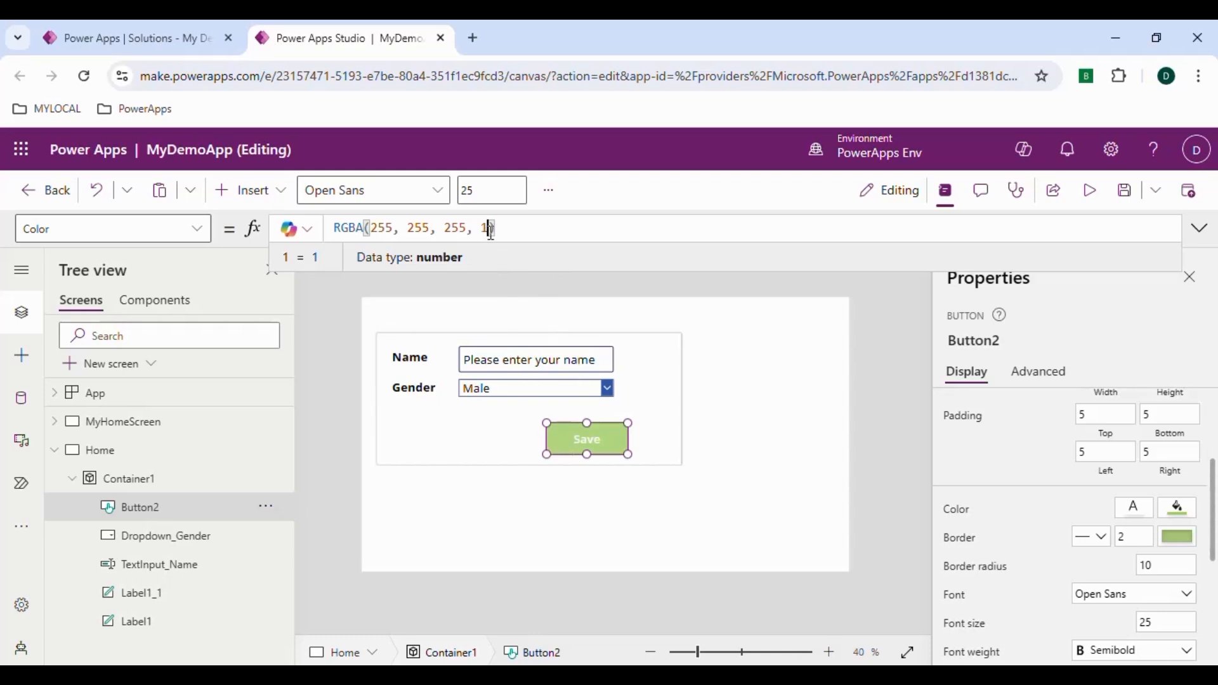
# Step: Set the alpha in the Save button's Color formula to 0.5, giving RGBA(255, 255, 255, 0.5), and deselect the button
pyautogui.write('0.5')
pyautogui.click(653, 180)
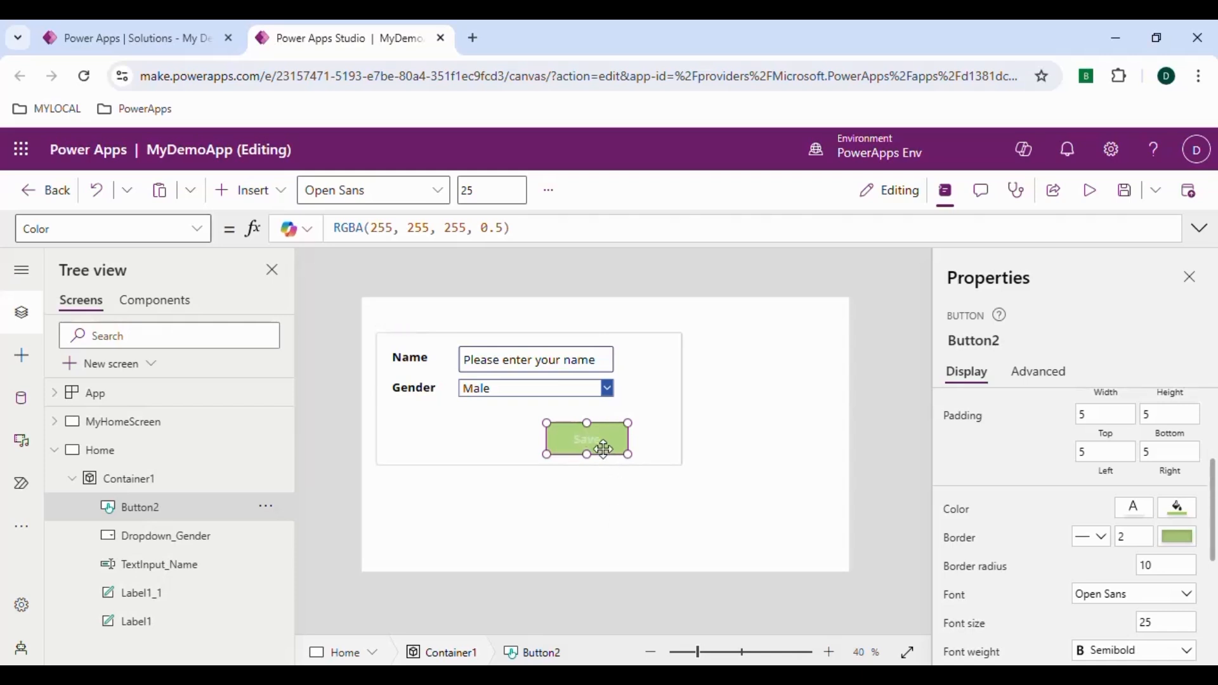
pyautogui.click(611, 498)
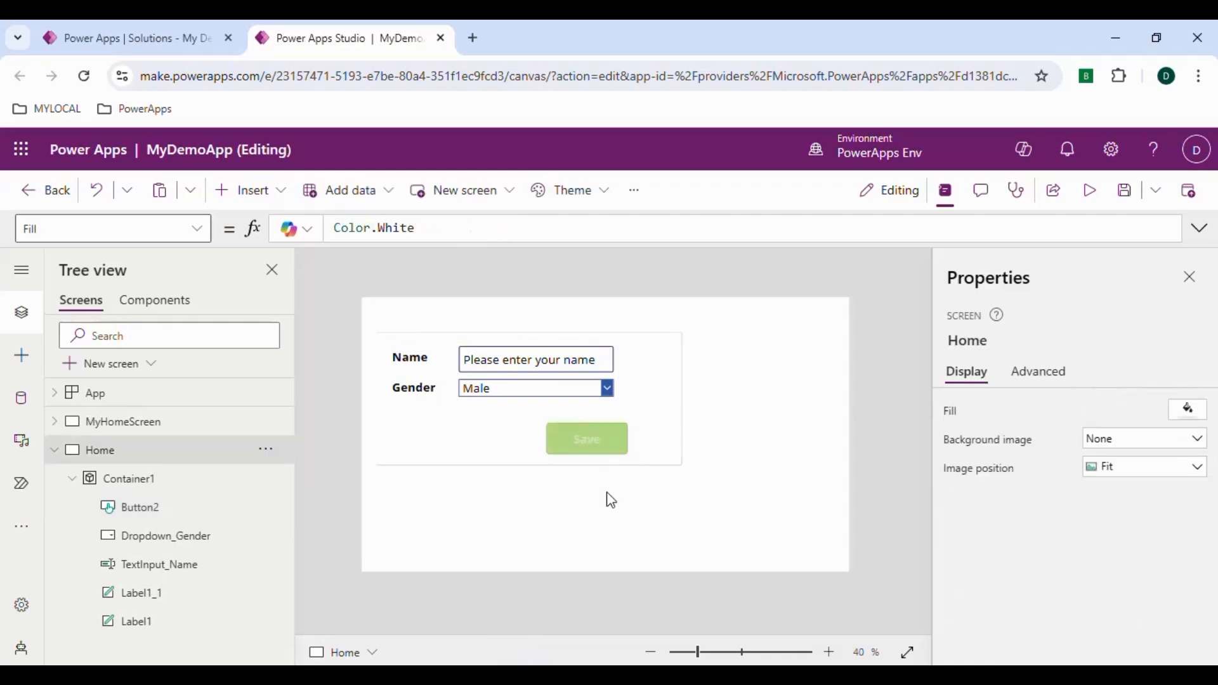
pyautogui.click(560, 445)
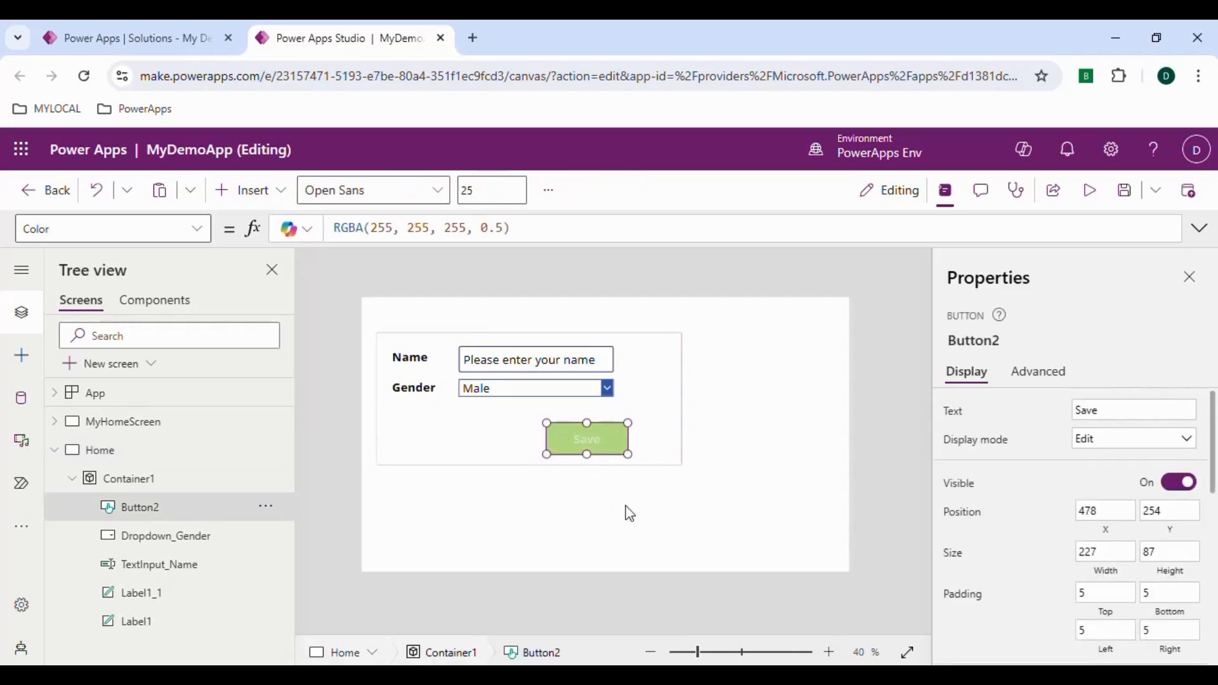
pyautogui.click(582, 510)
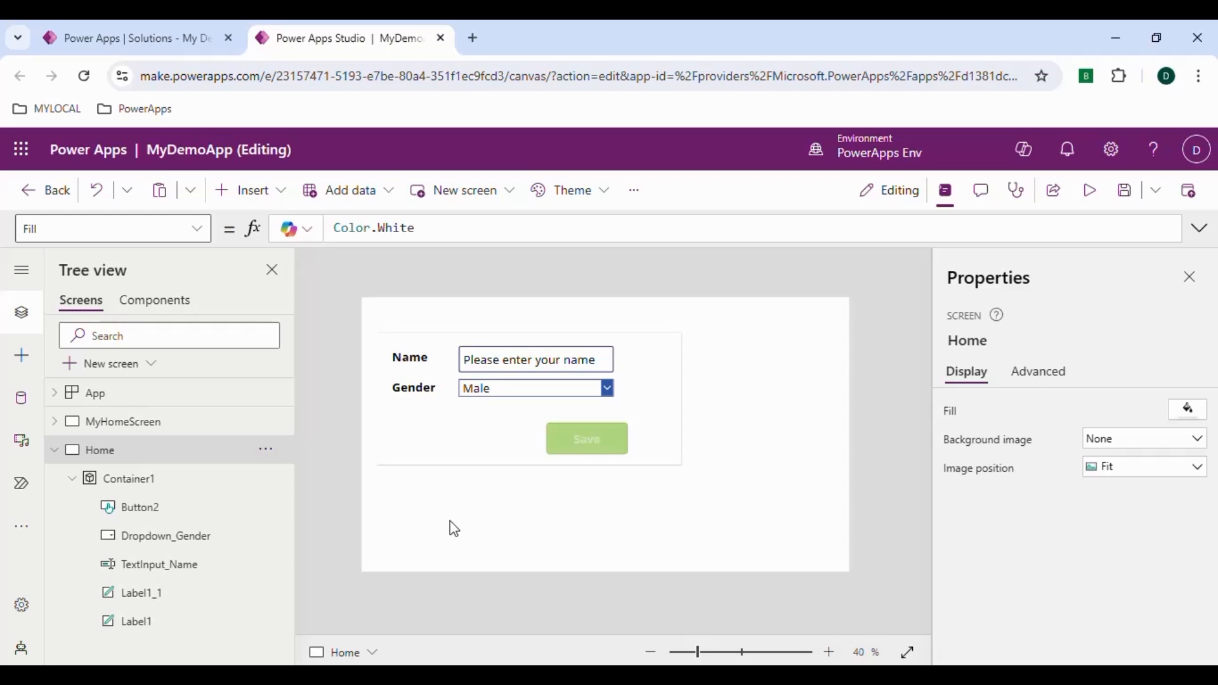
# Step: Insert a rectangle on the Home screen and move it over the container's upper-left corner, at about X 40, Y 112
pyautogui.click(23, 356)
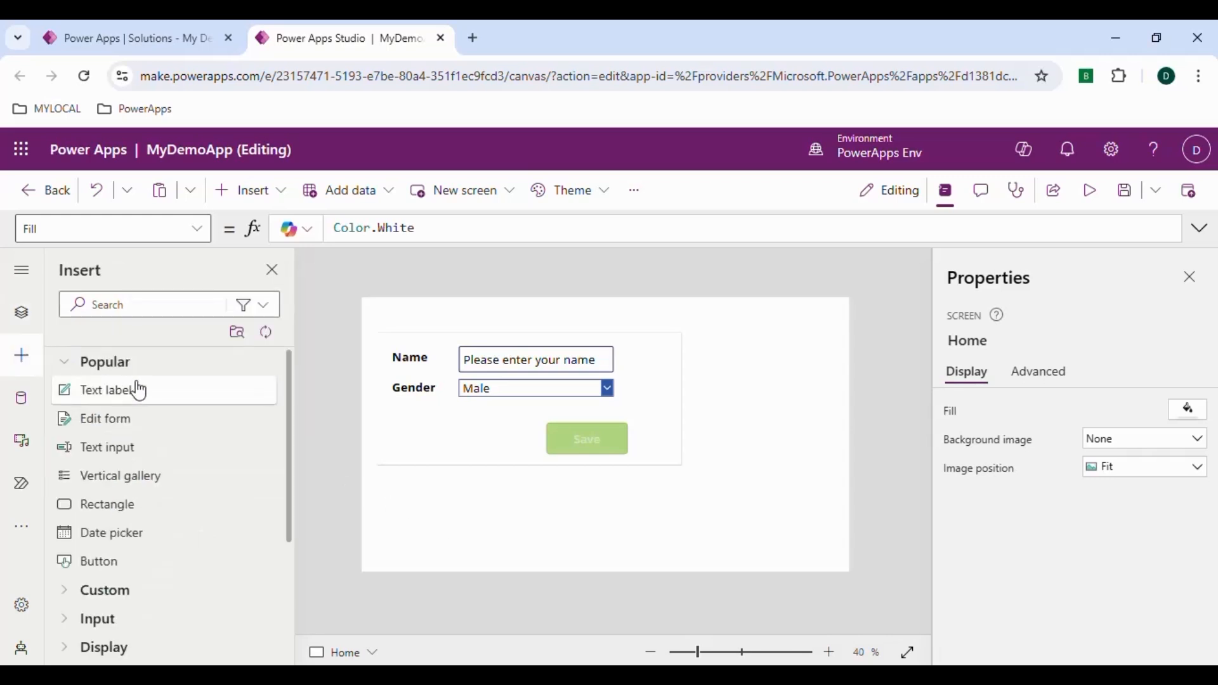
pyautogui.click(119, 310)
pyautogui.write('rect')
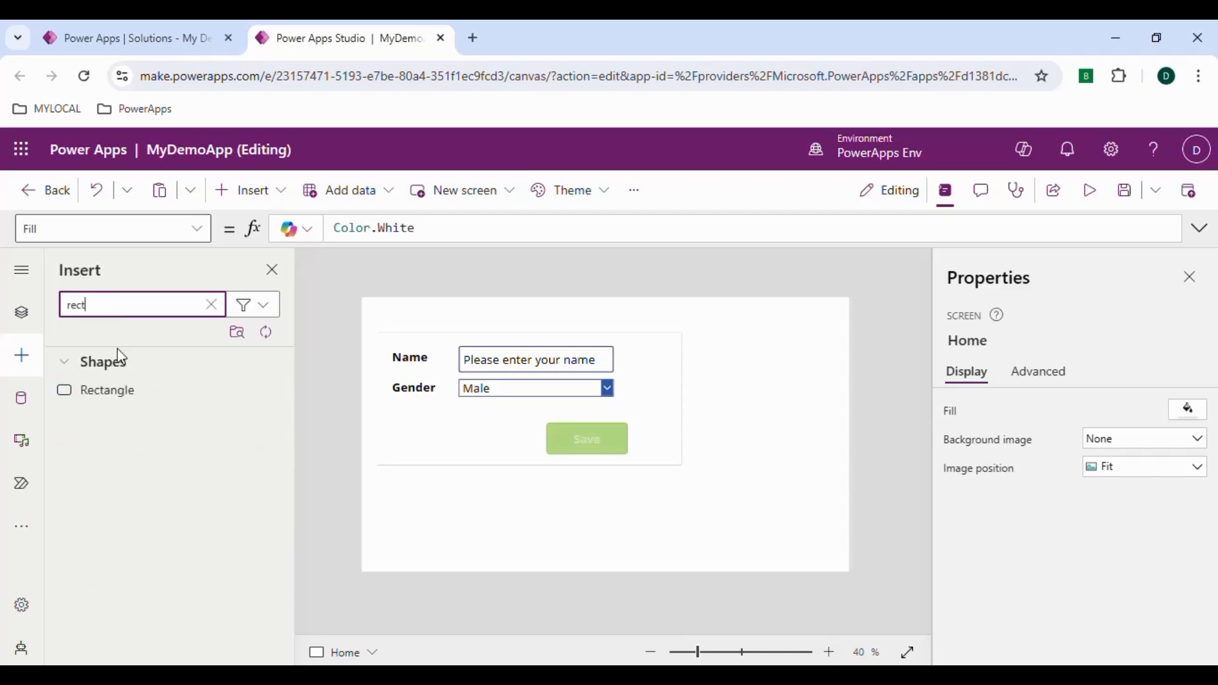
pyautogui.click(121, 393)
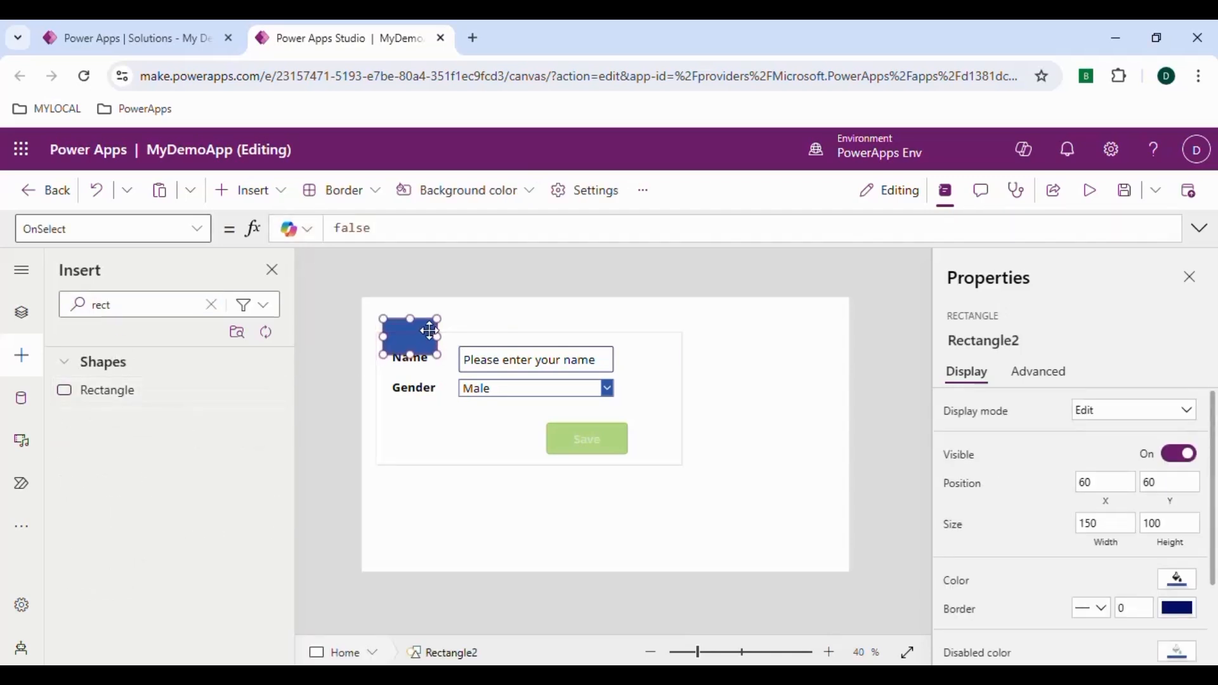
pyautogui.moveTo(409, 337)
pyautogui.mouseDown()
pyautogui.moveTo(412, 355)
pyautogui.moveTo(405, 348)
pyautogui.mouseUp()
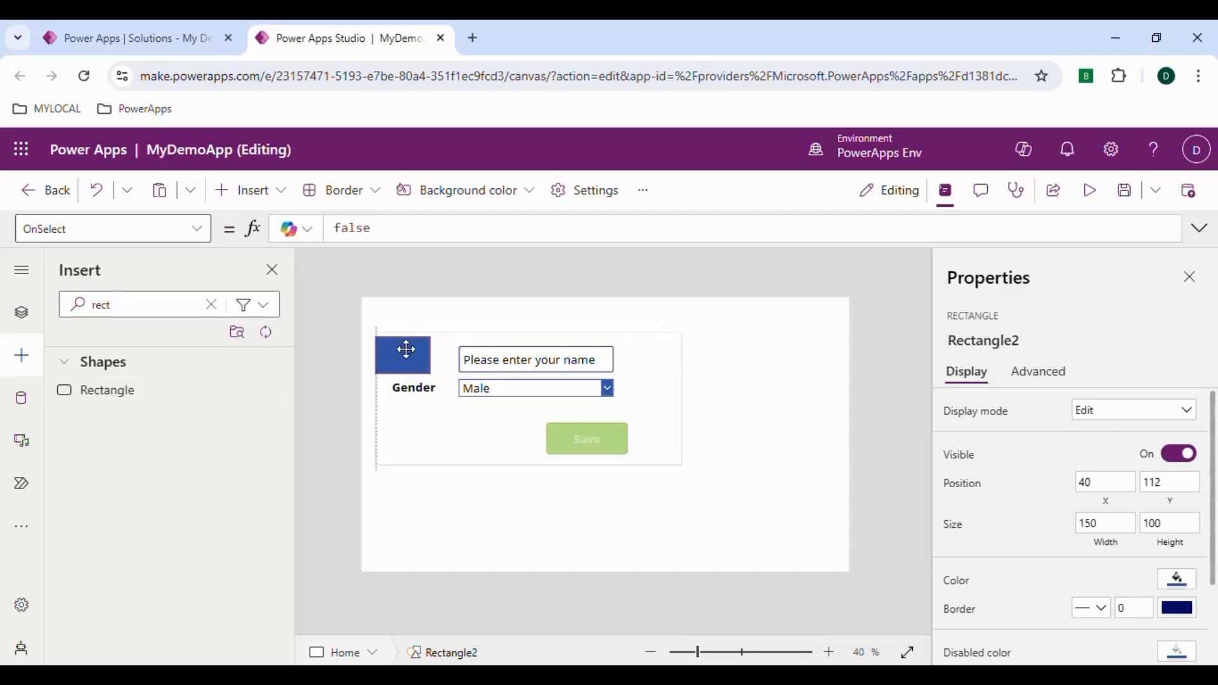
# Step: Cut the rectangle from the Home screen and paste it into Container1
pyautogui.click(14, 327)
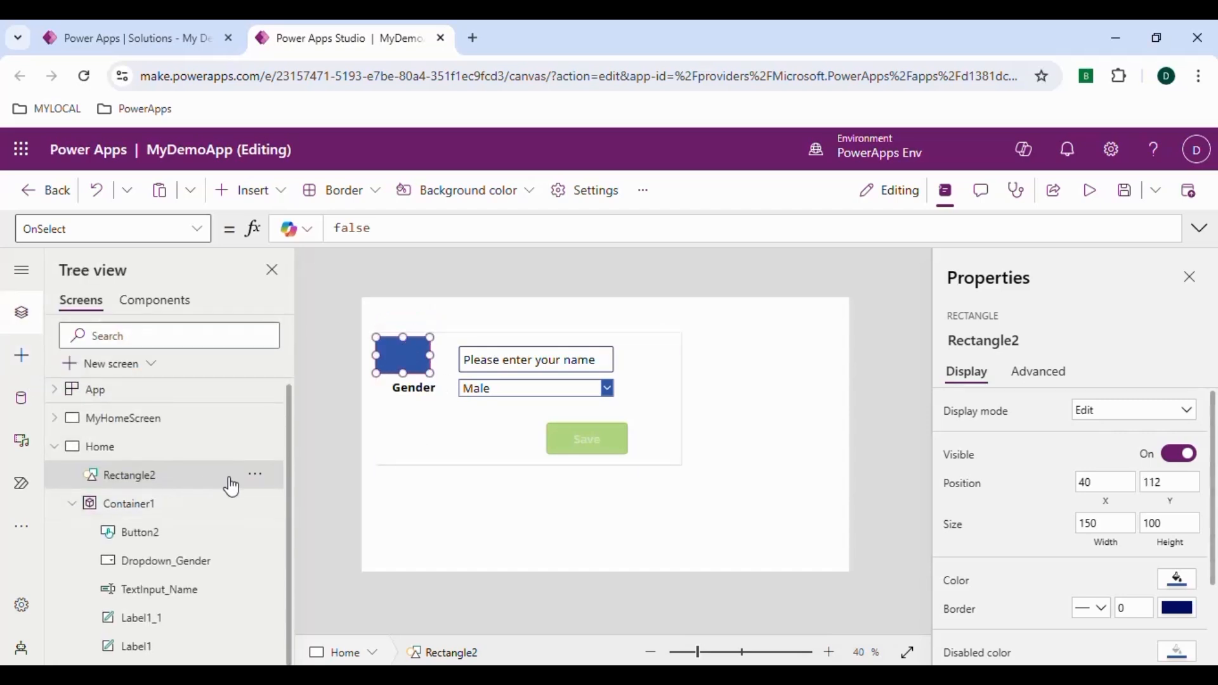
pyautogui.click(257, 480)
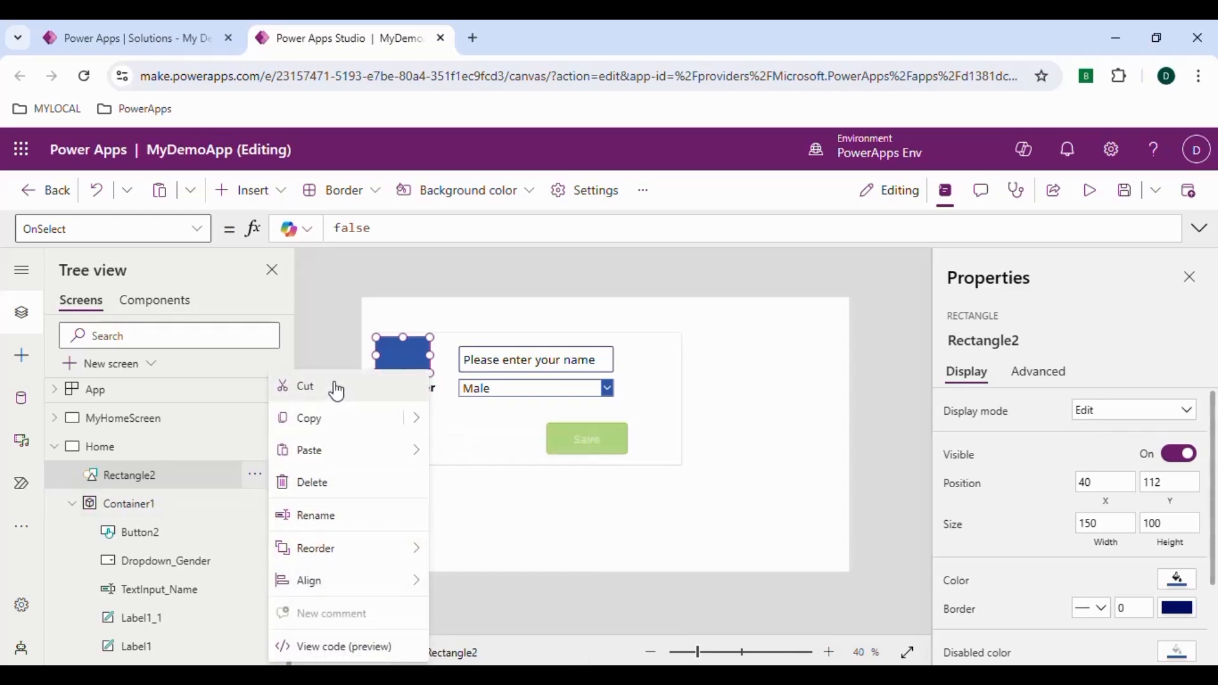
pyautogui.click(299, 483)
pyautogui.click(187, 509)
pyautogui.click(164, 492)
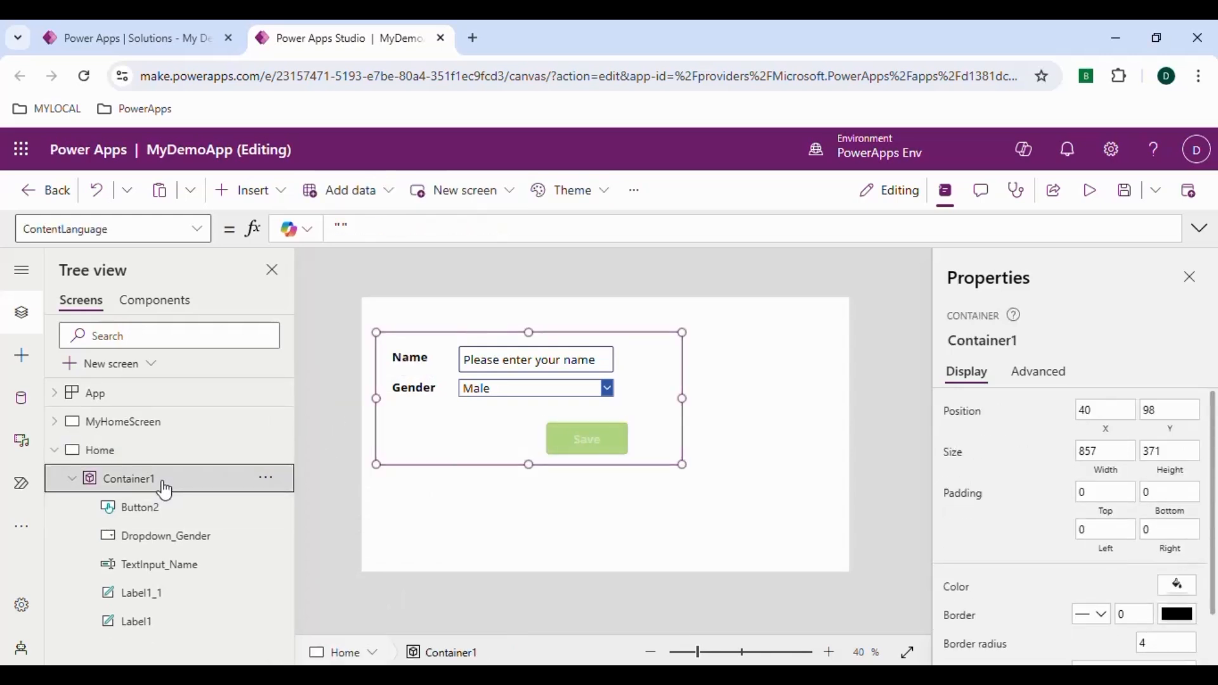
pyautogui.rightClick(163, 491)
pyautogui.moveTo(305, 345)
pyautogui.click(364, 348)
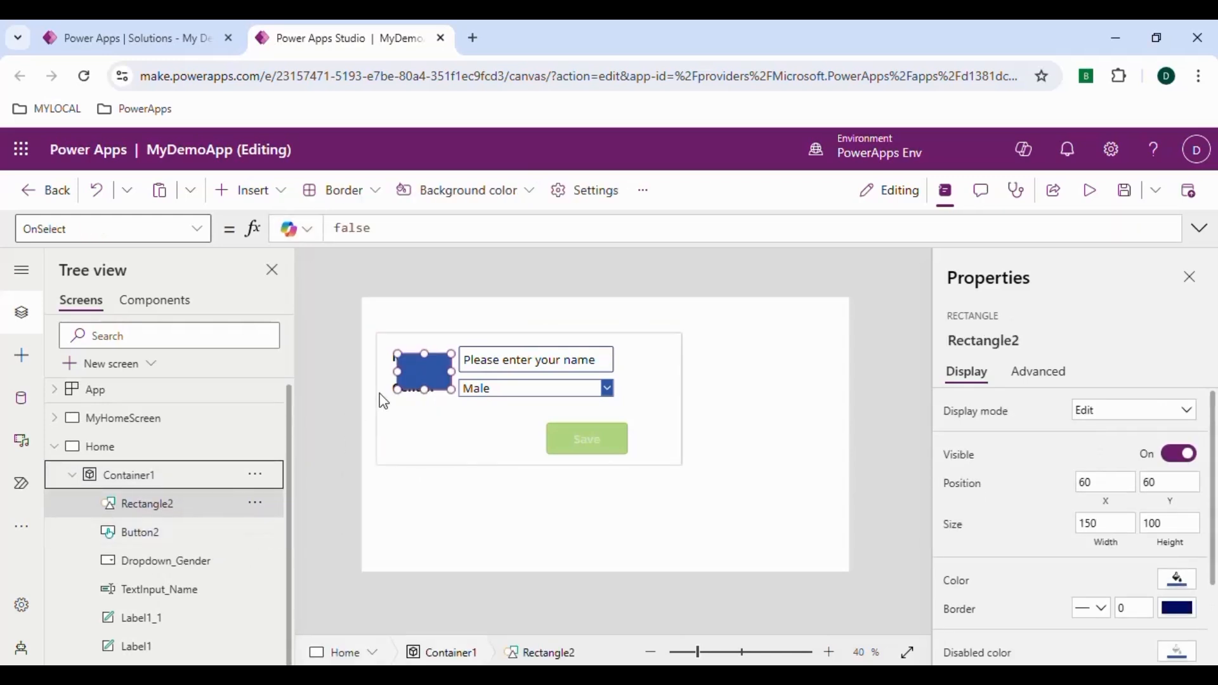
# Step: Move the rectangle to about X 5, Y 25 within Container1 and send it to the back
pyautogui.moveTo(420, 373); pyautogui.dragTo(404, 350)
pyautogui.click(255, 504)
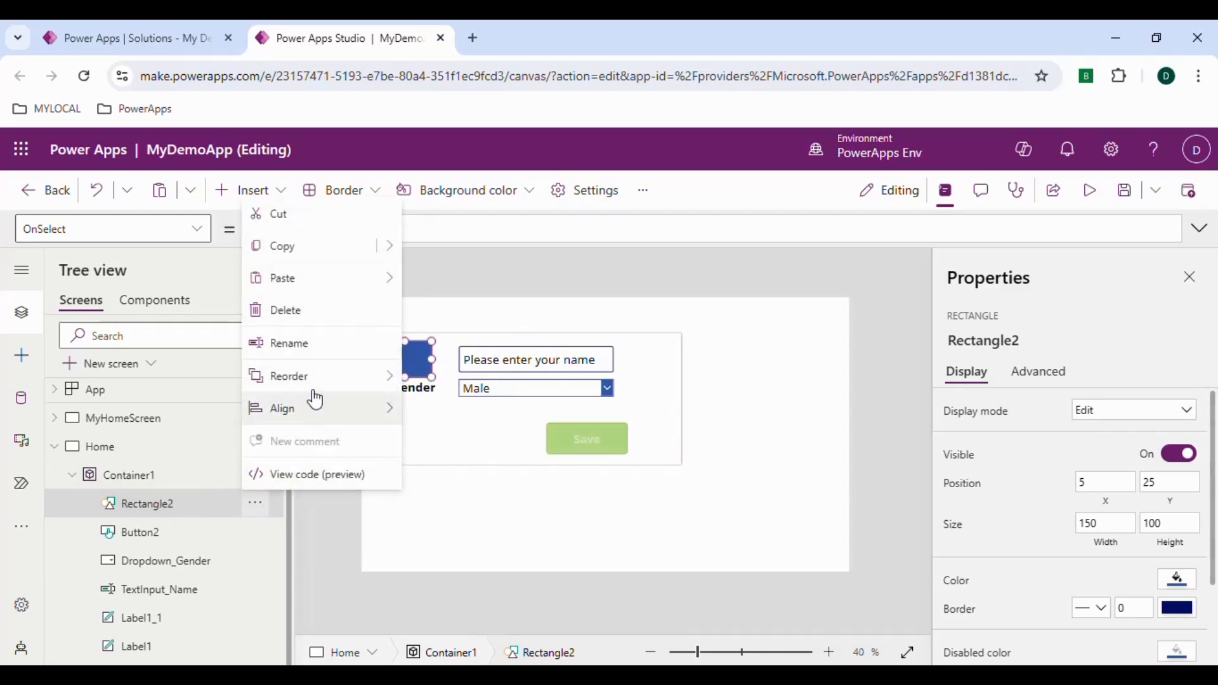
pyautogui.moveTo(314, 379)
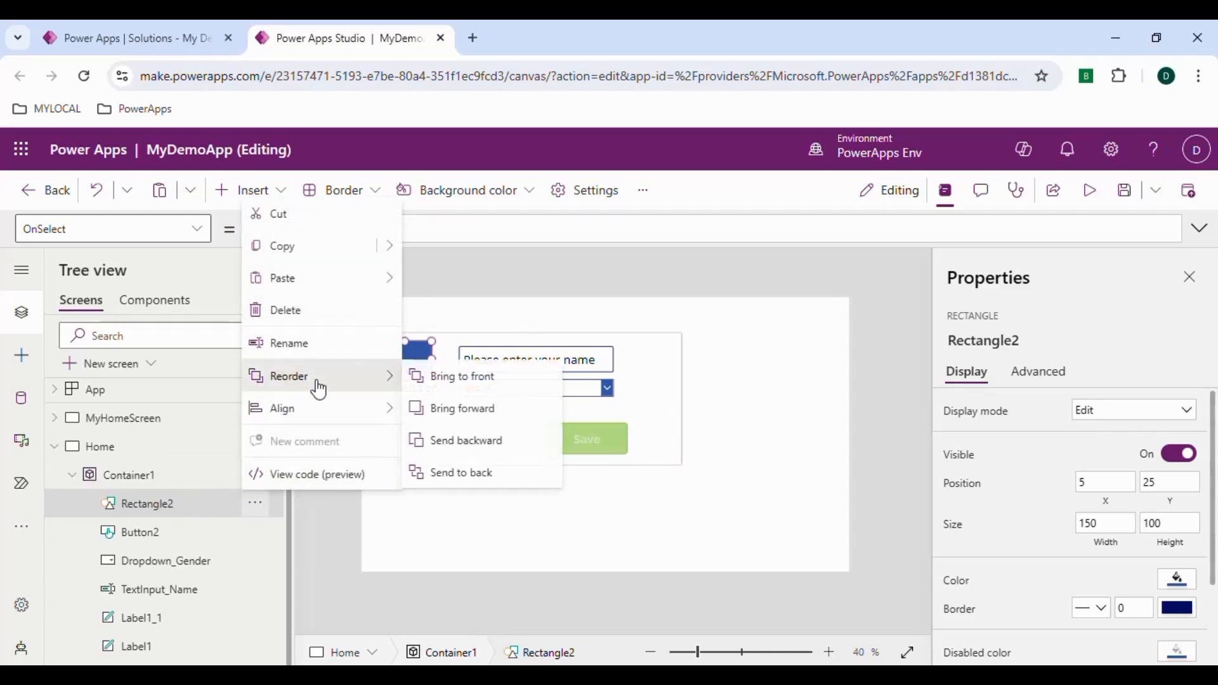
pyautogui.click(486, 481)
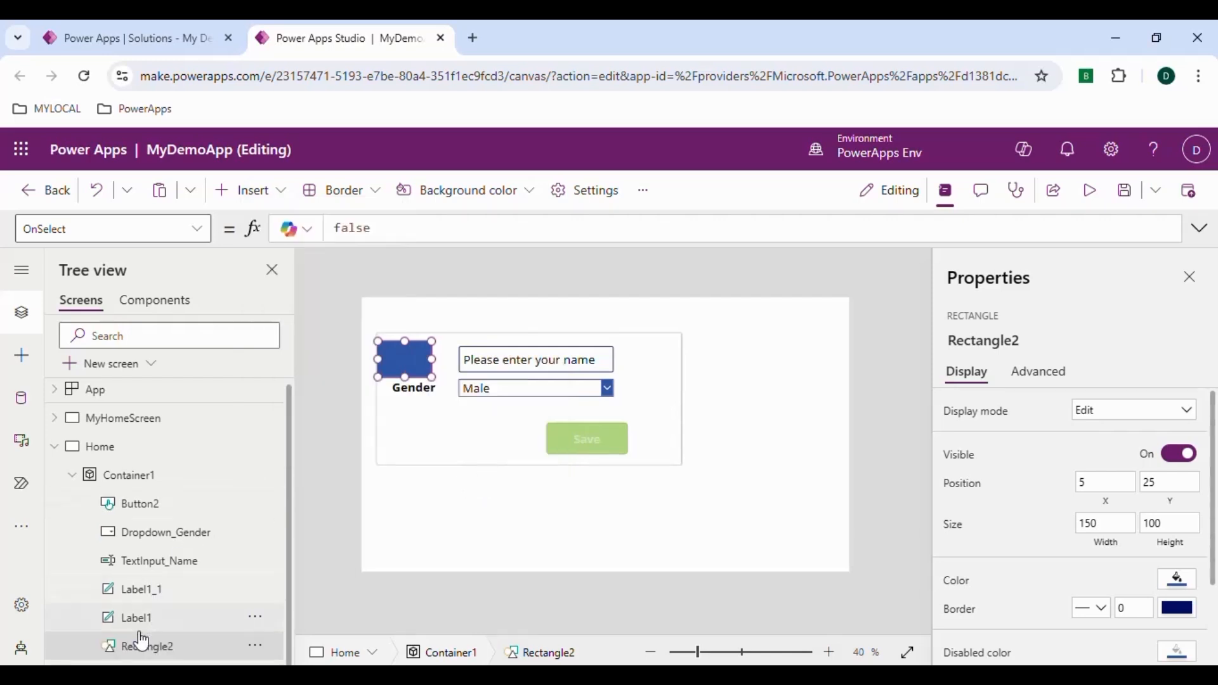
# Step: Reposition and stretch the rectangle to cover Container1, at X 5, Y 0 with a size of about 850 by 371
pyautogui.moveTo(413, 356); pyautogui.dragTo(546, 410)
pyautogui.moveTo(652, 425); pyautogui.dragTo(684, 476)
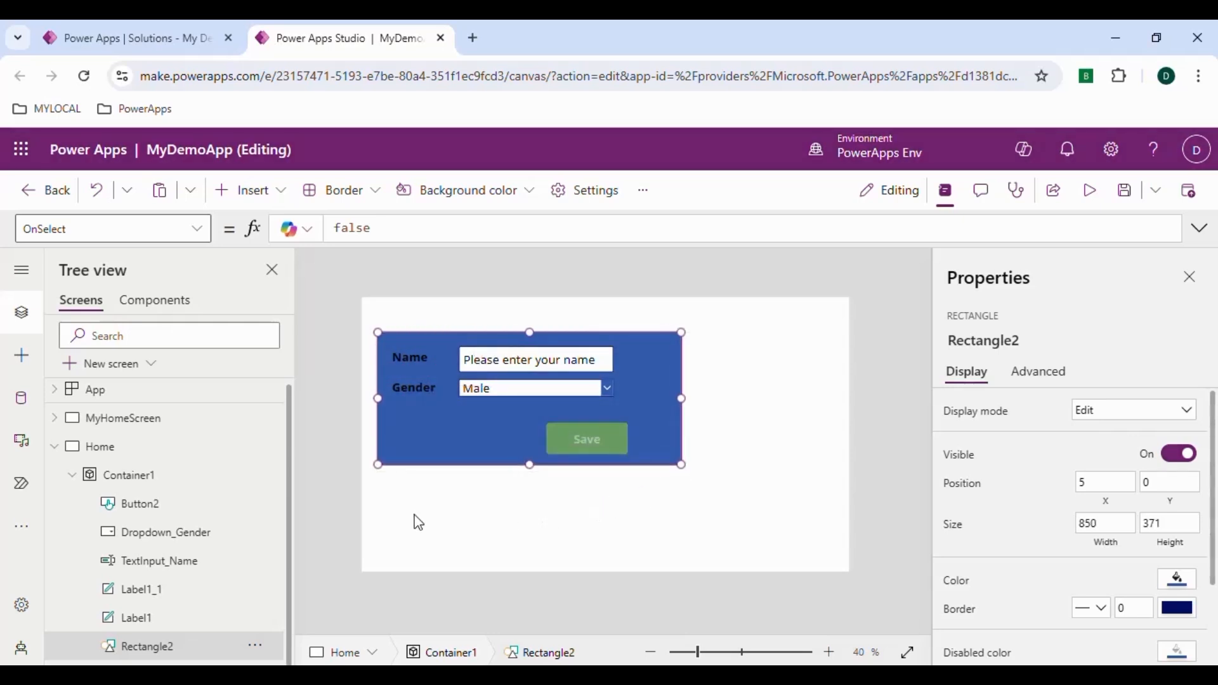
pyautogui.click(529, 519)
pyautogui.click(432, 394)
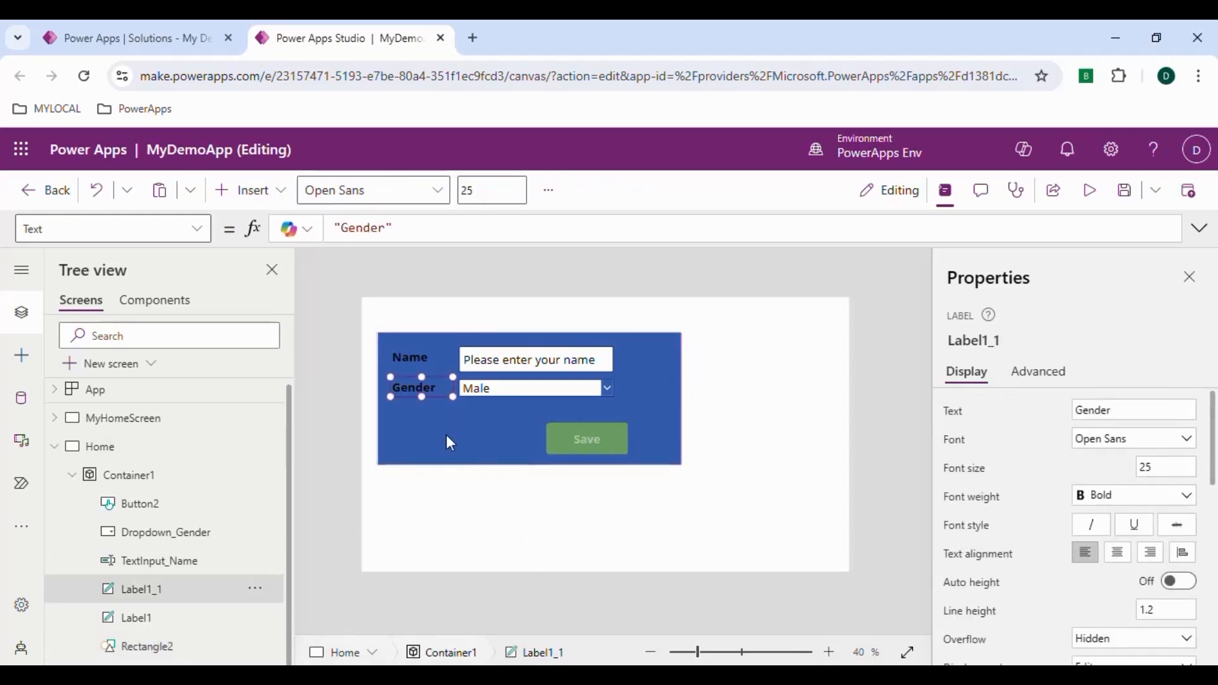
# Step: Bring the rectangle forward one level within Container1, and send it backward again behind the Name label
pyautogui.click(449, 442)
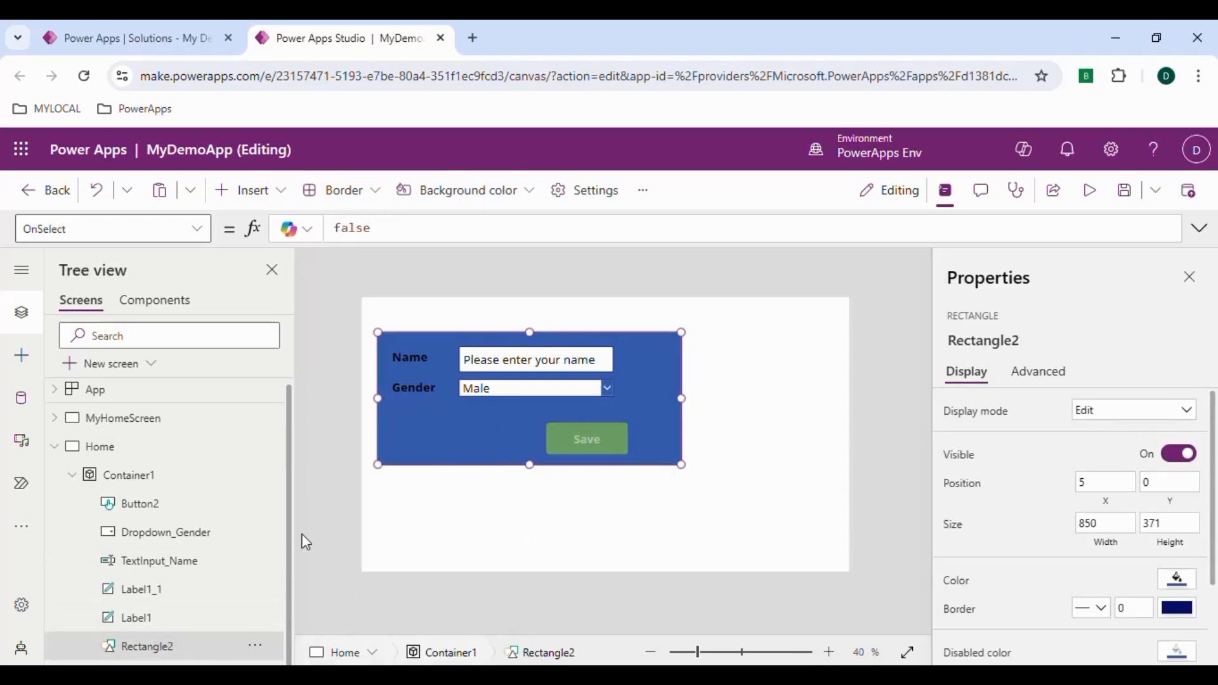
pyautogui.click(266, 653)
pyautogui.moveTo(313, 532)
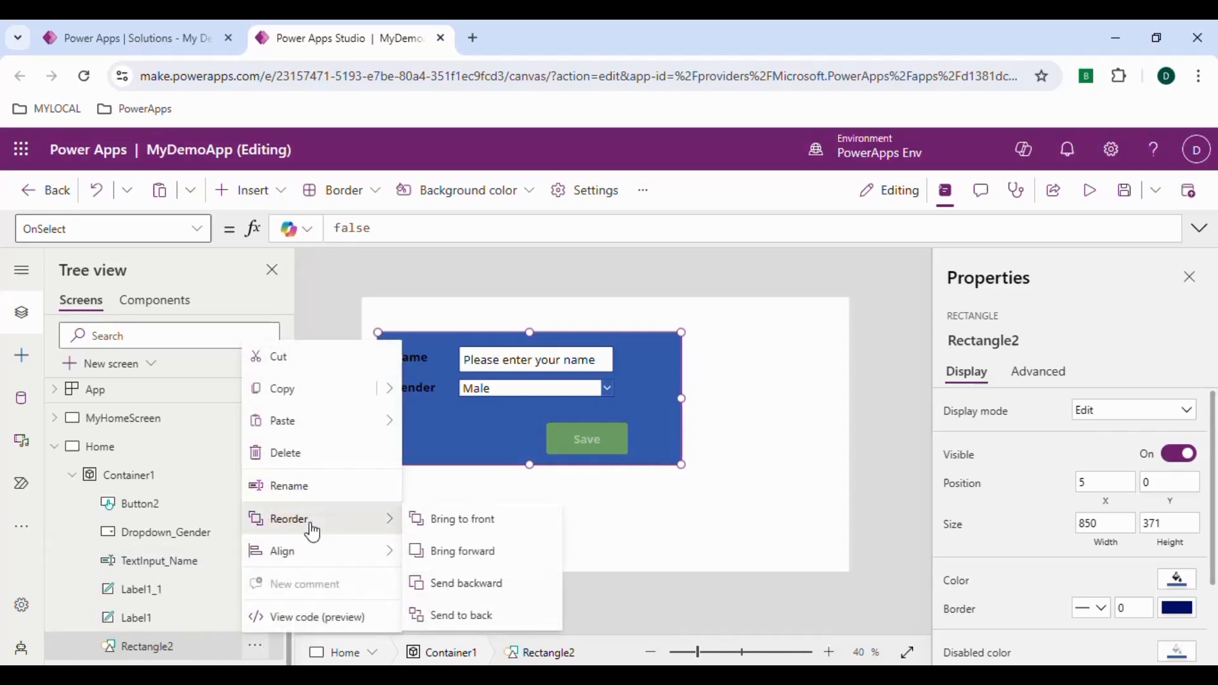
pyautogui.click(488, 564)
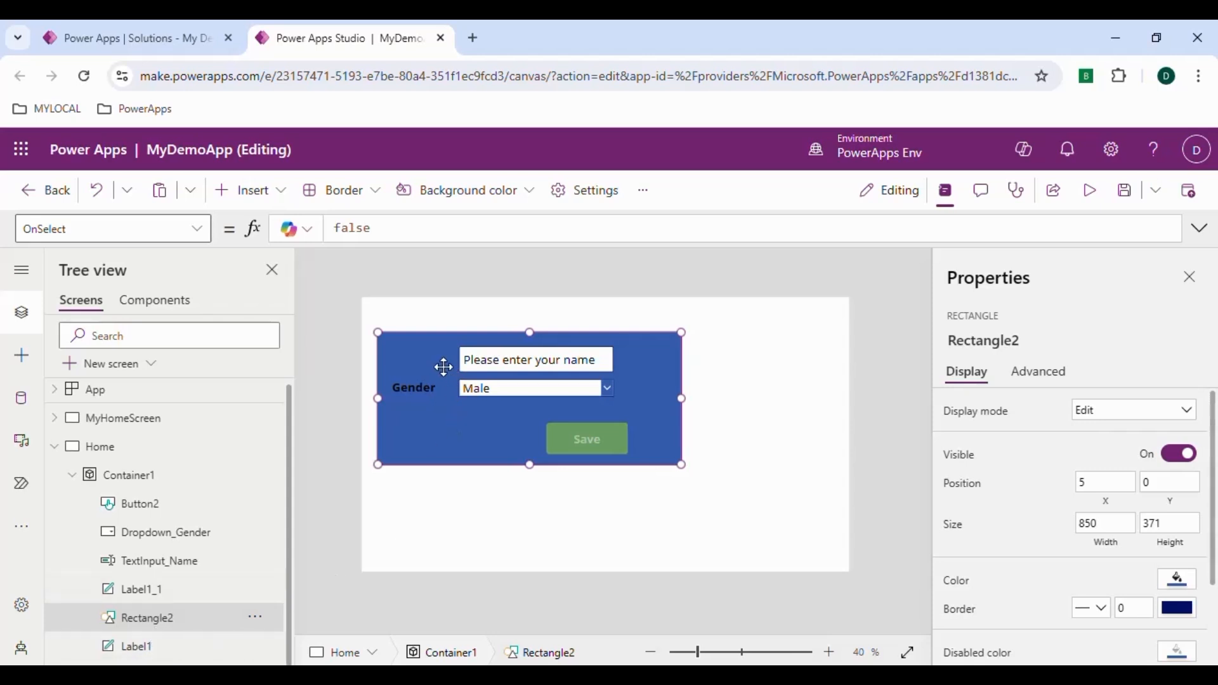
pyautogui.click(257, 619)
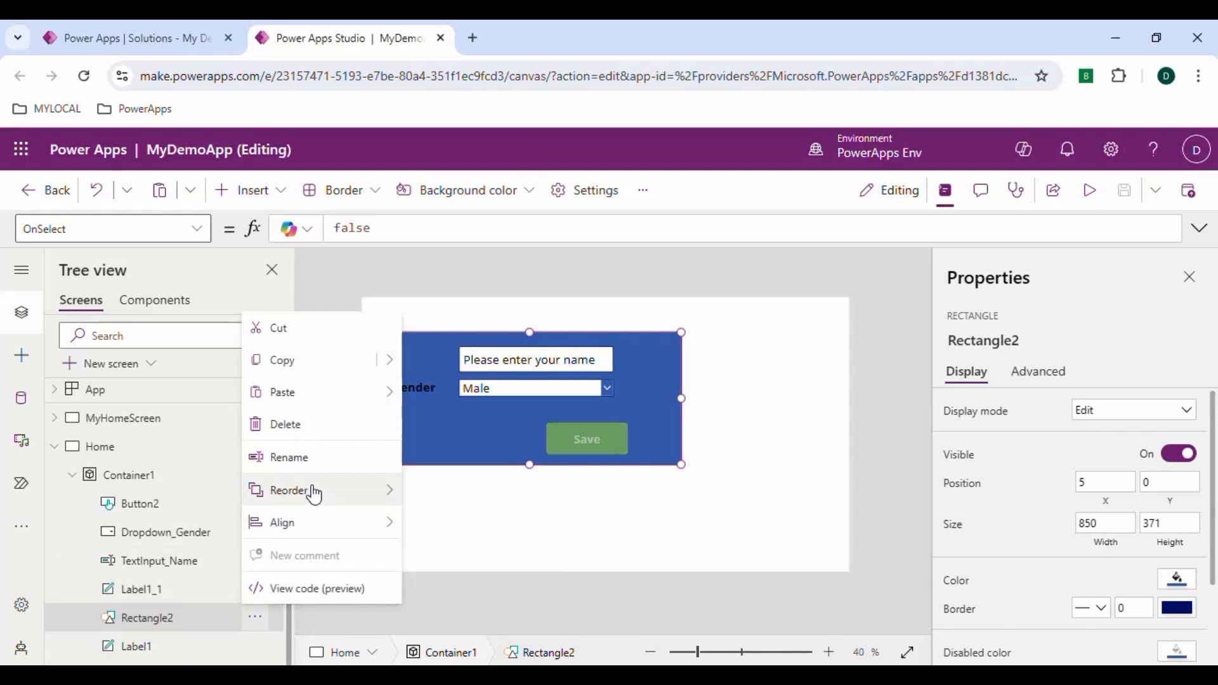
pyautogui.moveTo(340, 501)
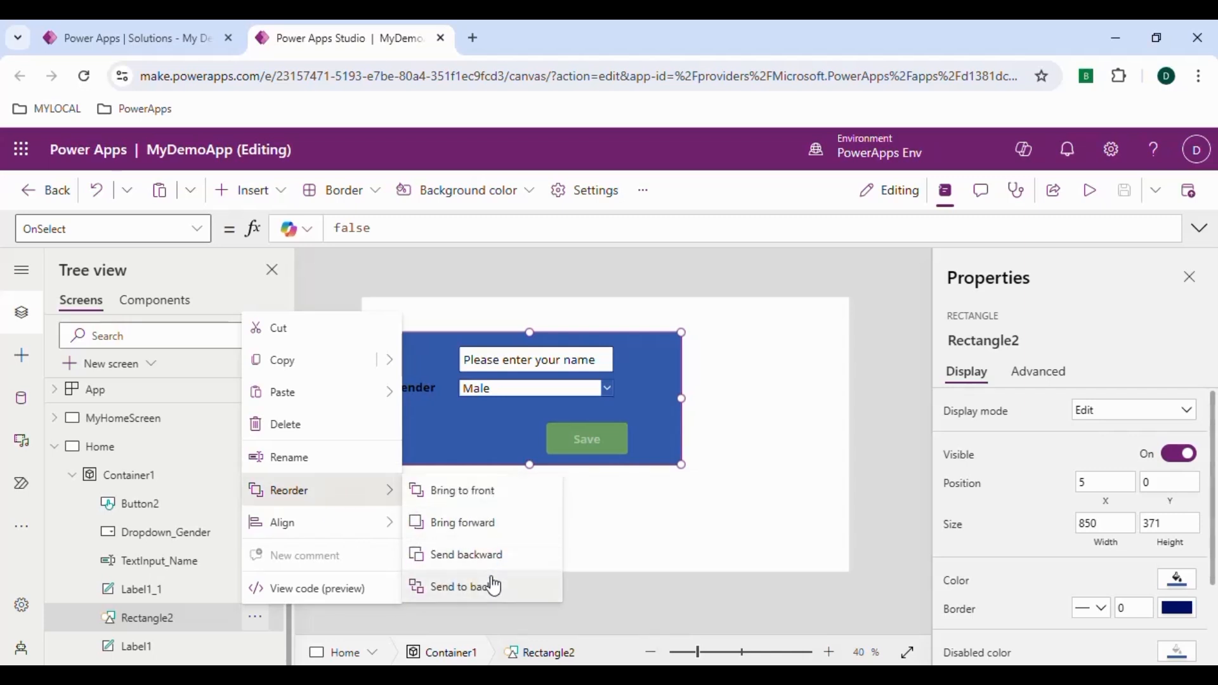
pyautogui.click(486, 556)
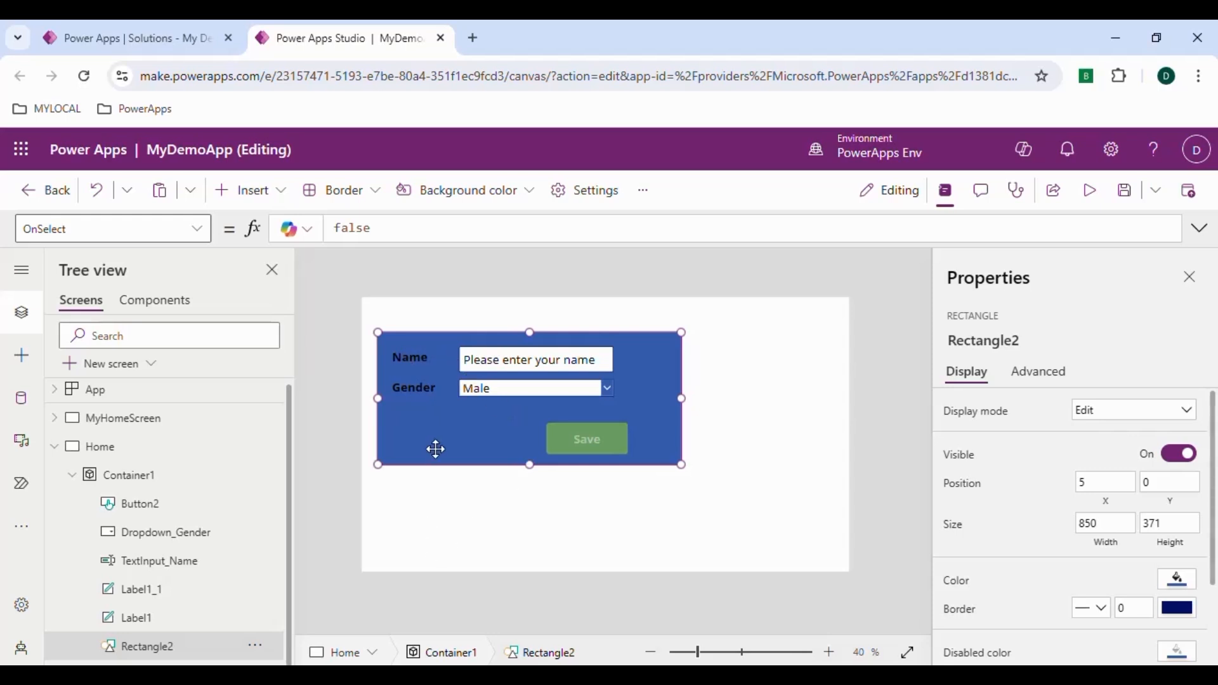
# Step: Lower the alpha of the background rectangle's custom fill color to about 36 to make it a lighter, semi-transparent blue
pyautogui.click(466, 445)
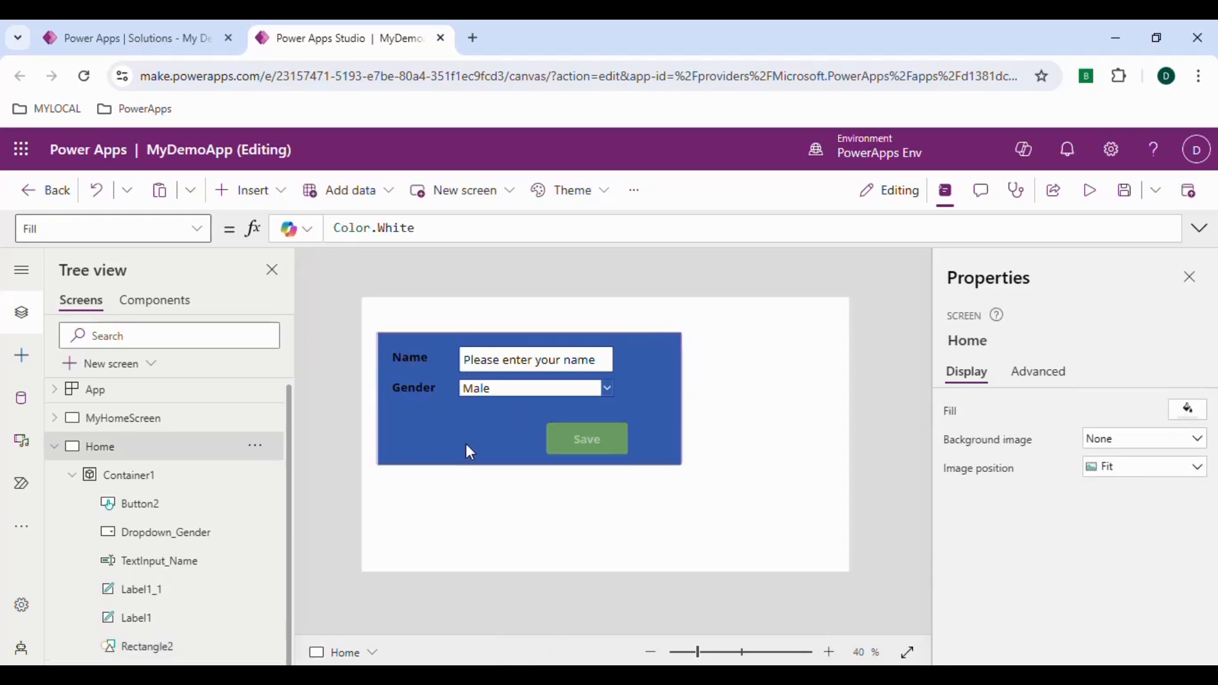
pyautogui.click(466, 445)
pyautogui.scroll(-2, 1063, 501)
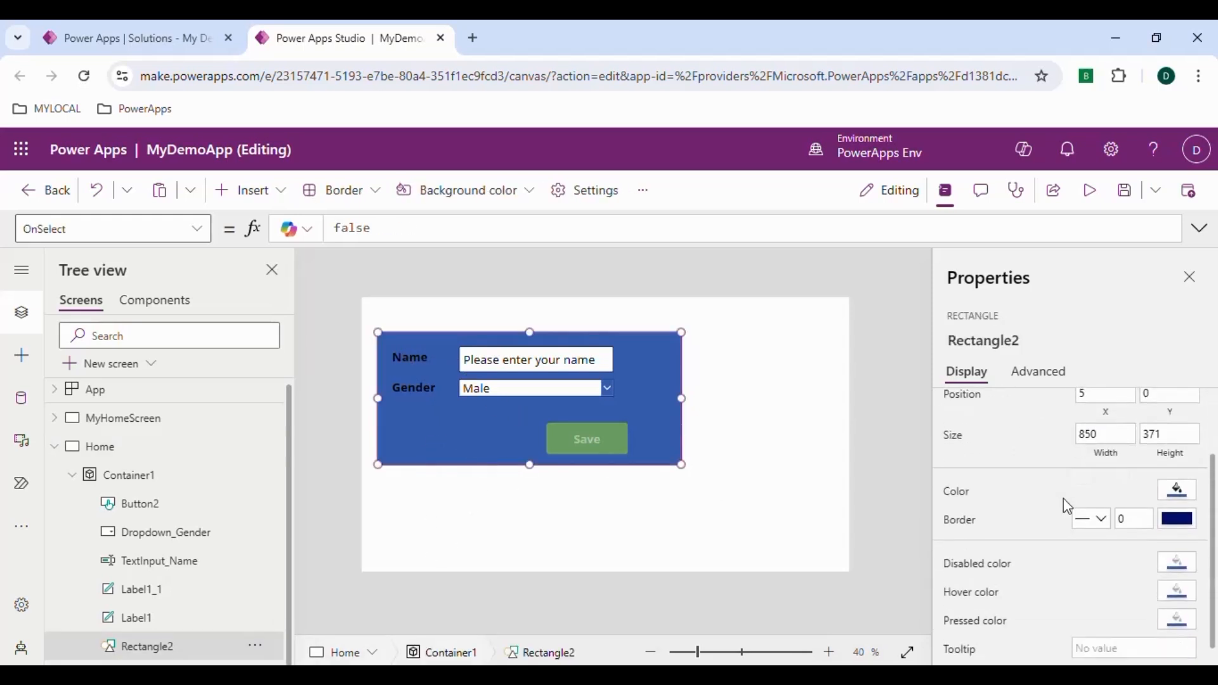
pyautogui.click(1173, 495)
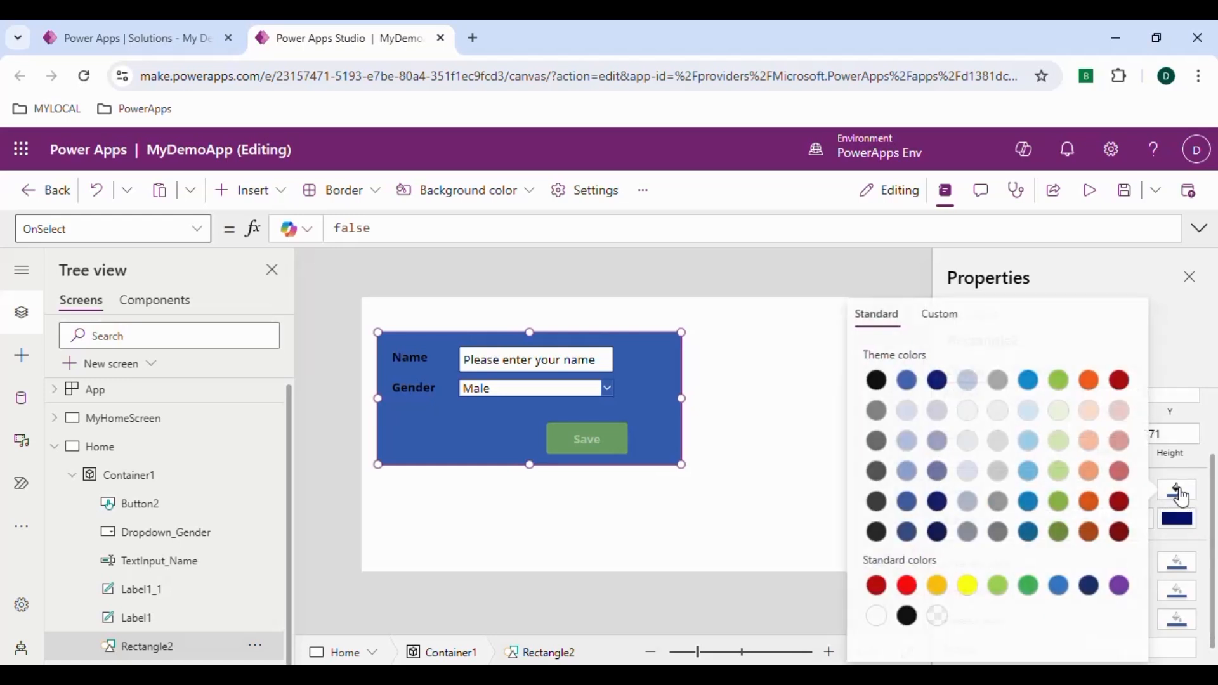
pyautogui.click(948, 320)
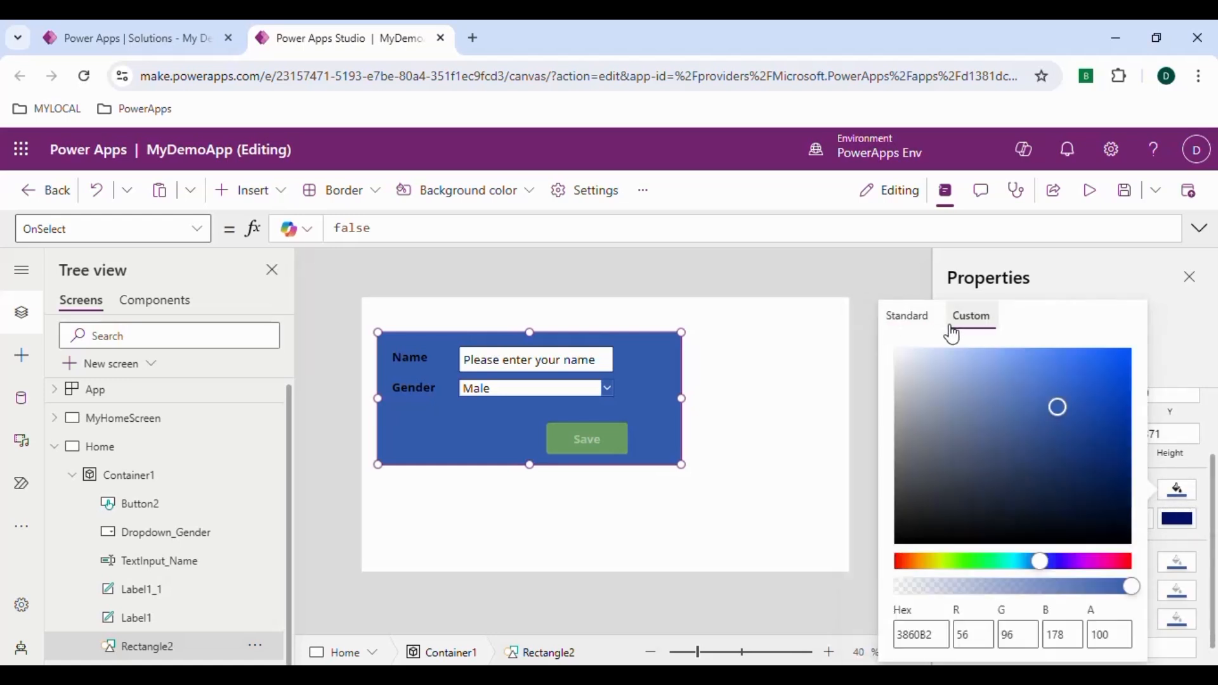
pyautogui.moveTo(1131, 590); pyautogui.dragTo(1082, 595)
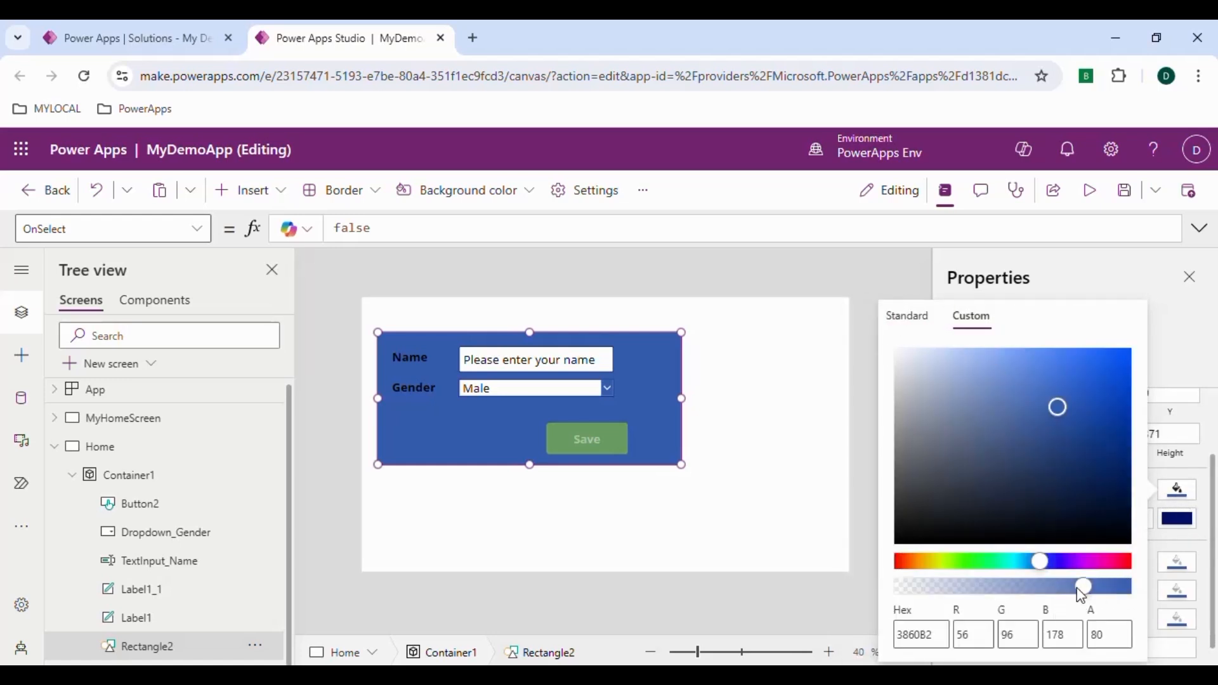
pyautogui.moveTo(989, 599); pyautogui.dragTo(980, 589)
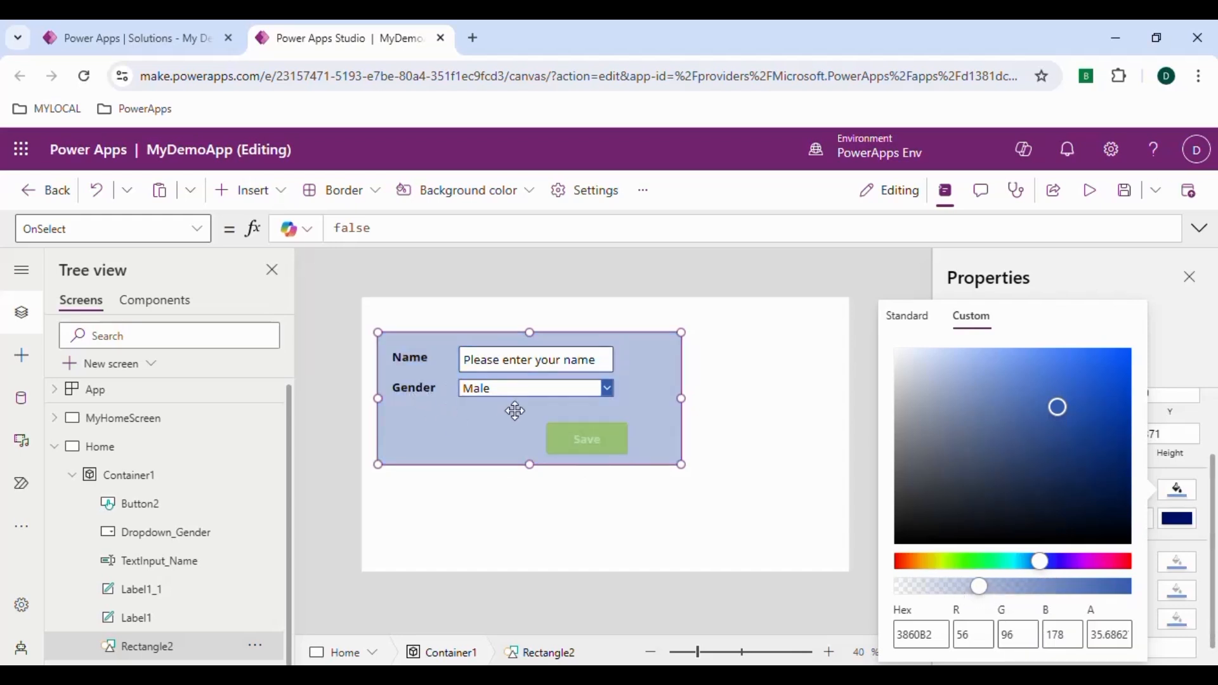
pyautogui.click(1084, 262)
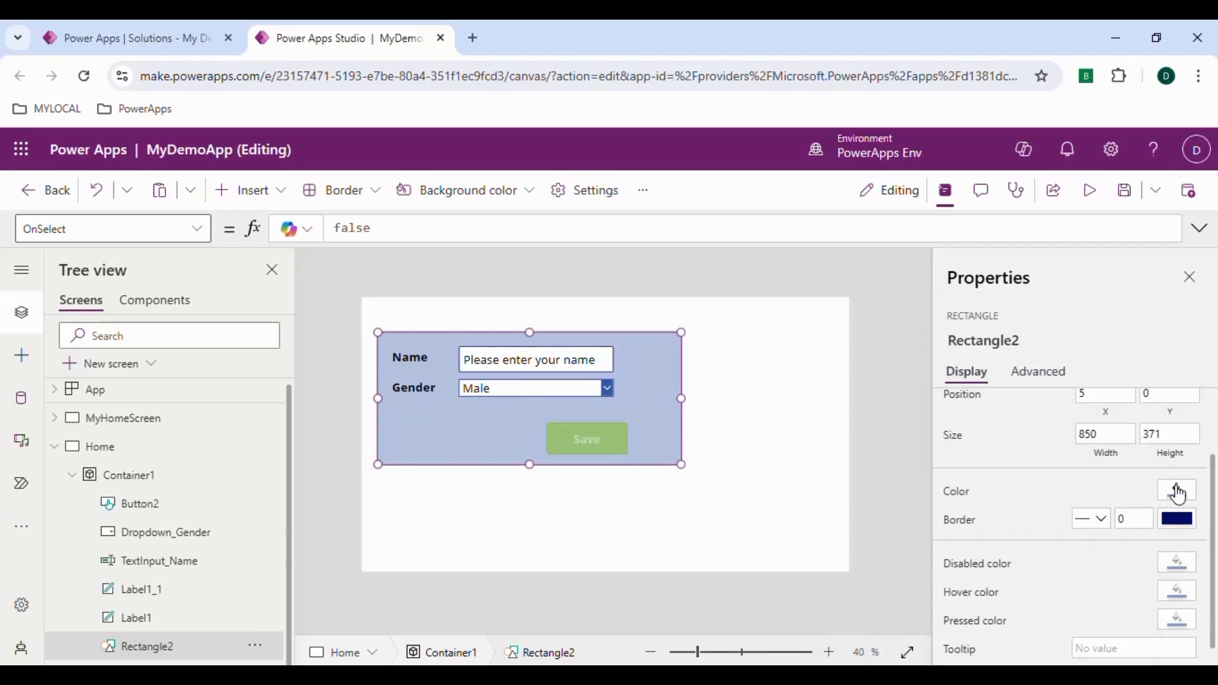
# Step: Reduce the rectangle's custom fill color alpha to 0, and raise it to 40
pyautogui.click(1179, 521)
pyautogui.click(939, 315)
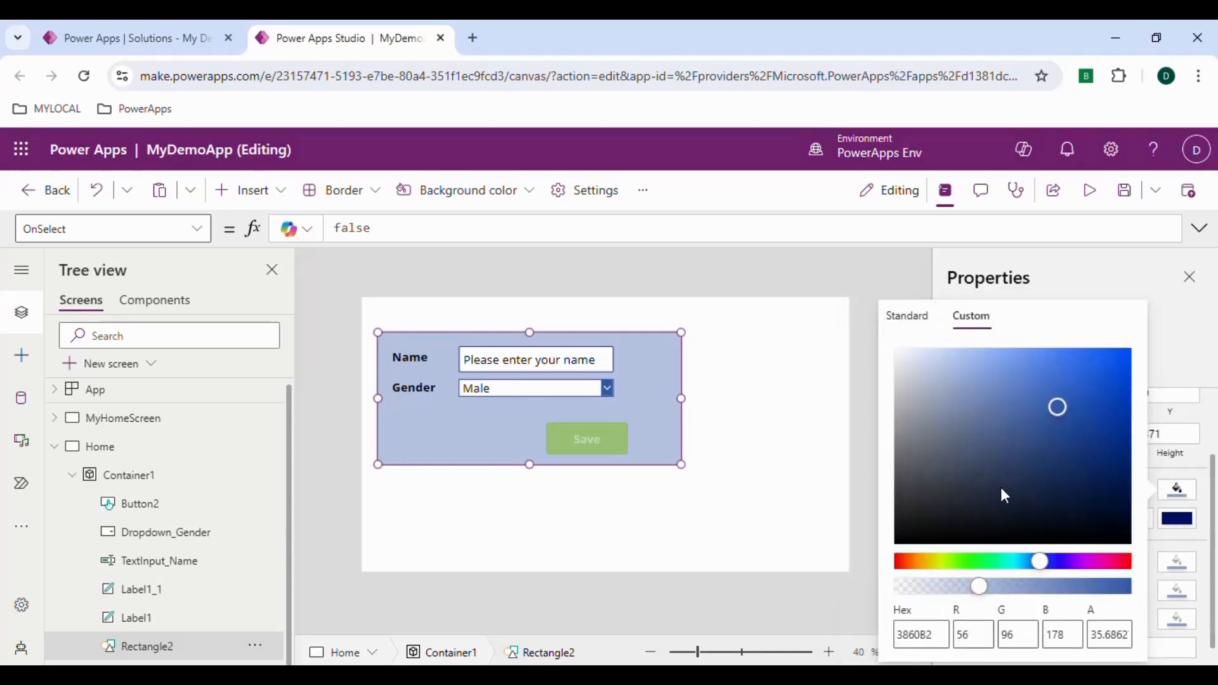
pyautogui.moveTo(983, 593); pyautogui.dragTo(891, 595)
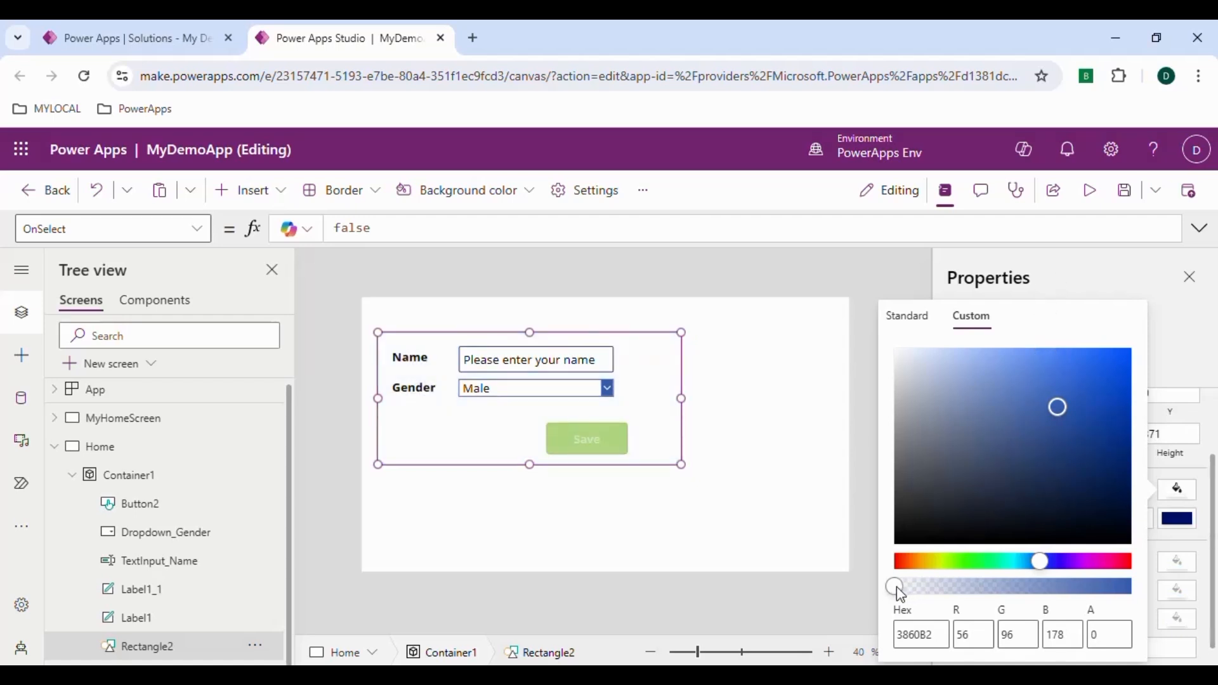
pyautogui.moveTo(899, 591); pyautogui.dragTo(1009, 582)
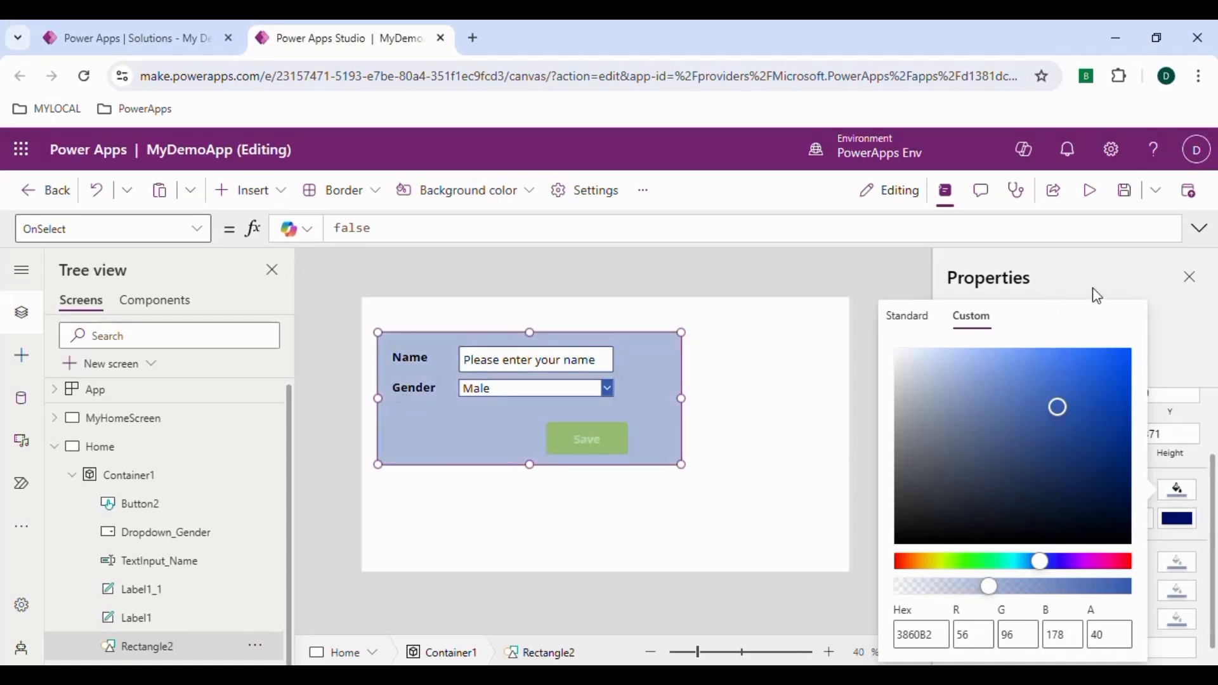